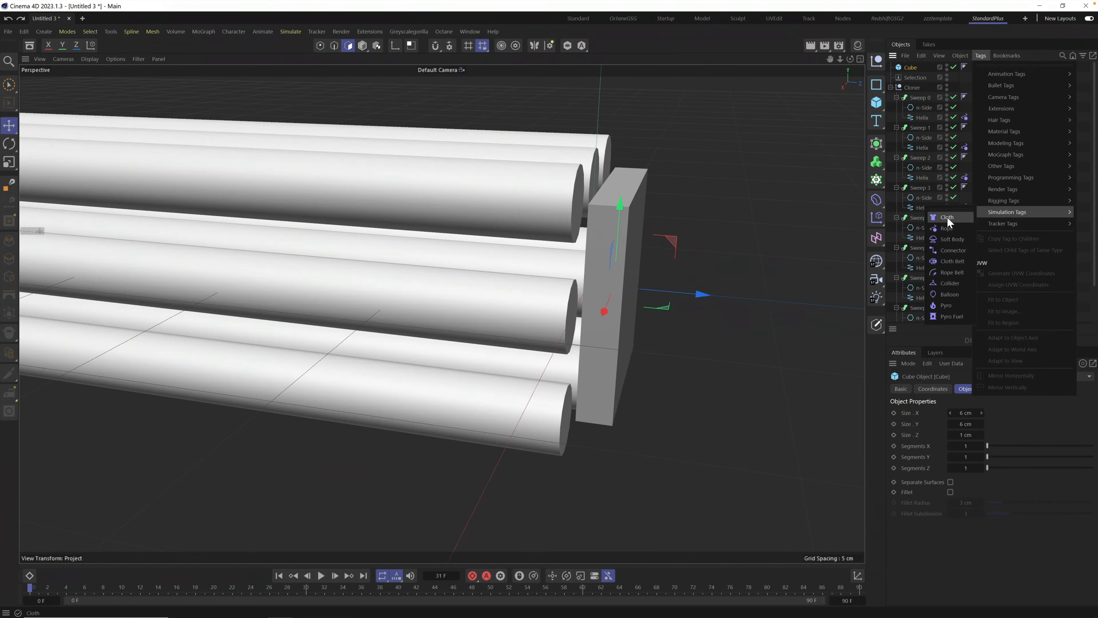
# Play the rope simulation and stop it at frame 204.
pyautogui.click(321, 576)
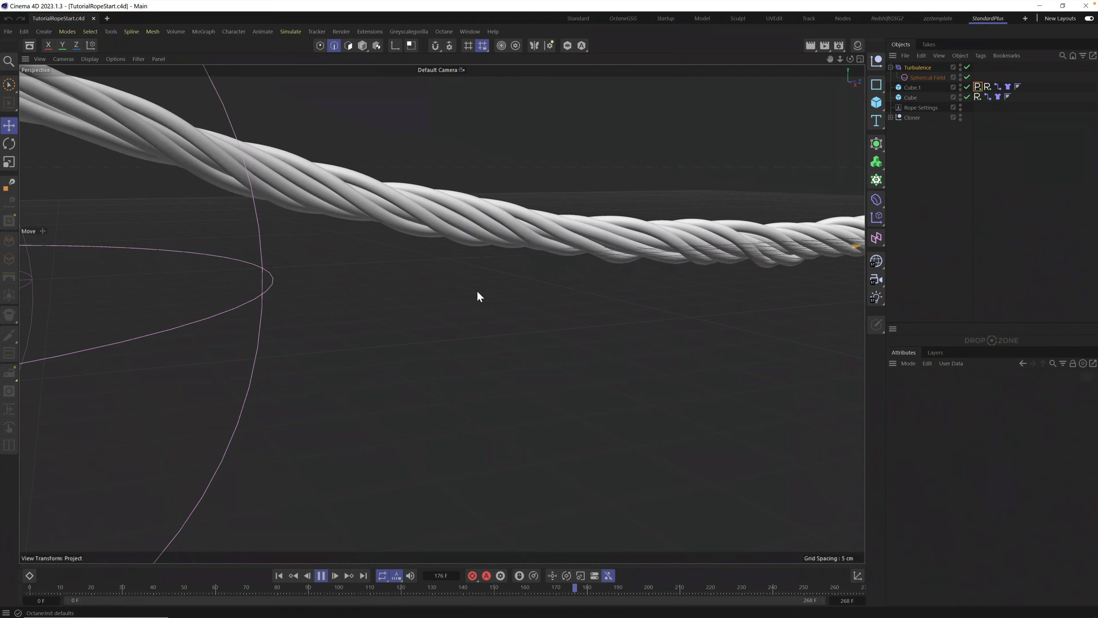
pyautogui.click(322, 575)
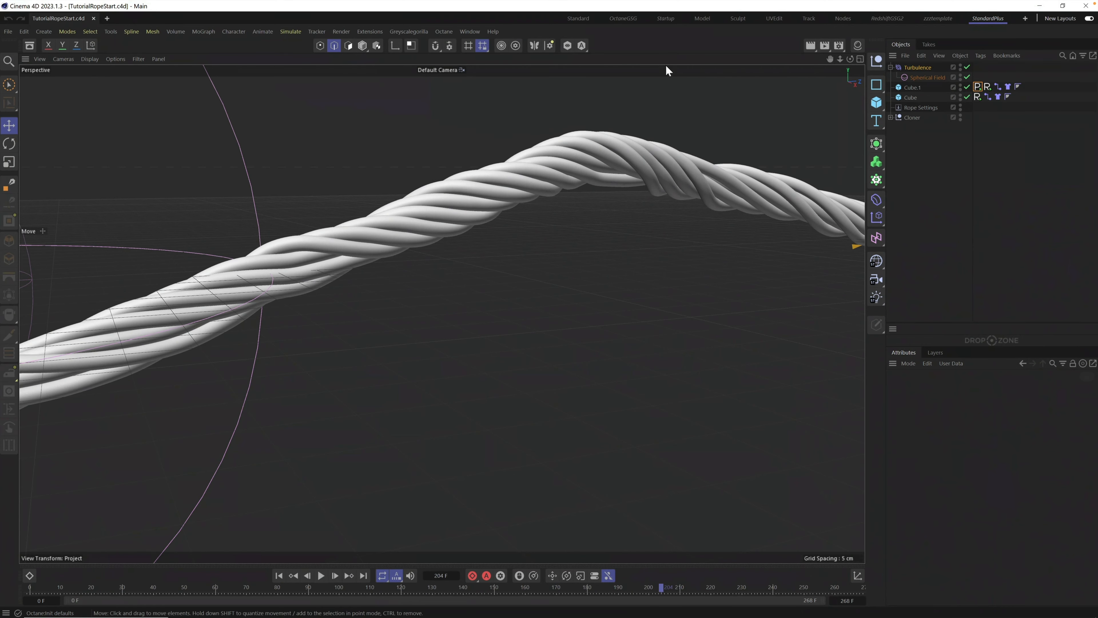
# Switch to the OctaneGSG layout with Octane Renderer as the renderer and start the Live Viewer render.
pyautogui.click(623, 18)
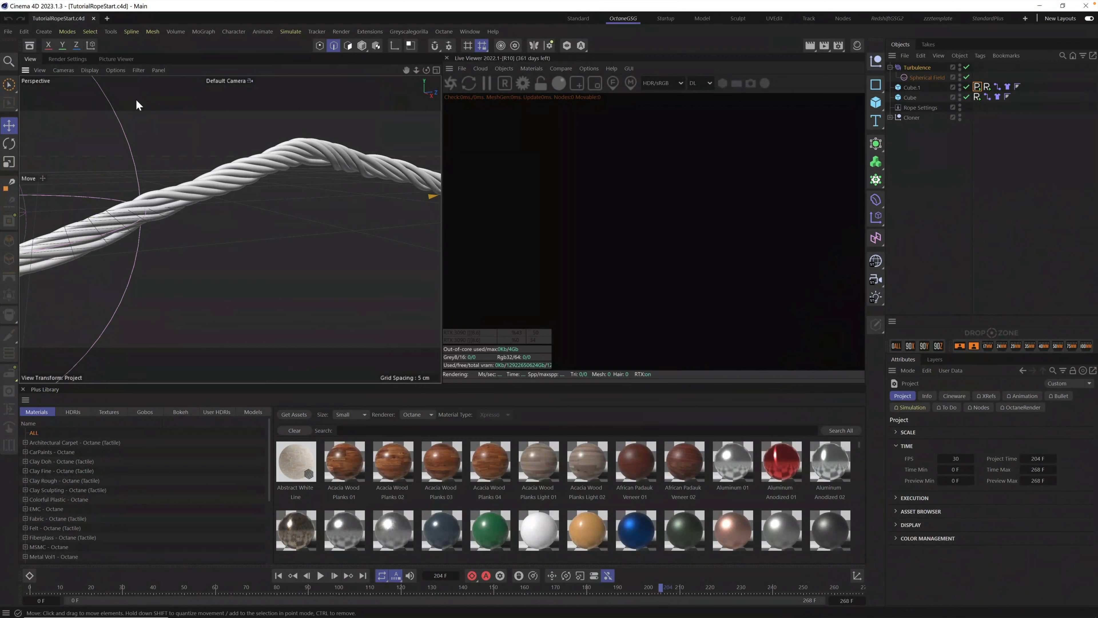
pyautogui.click(68, 59)
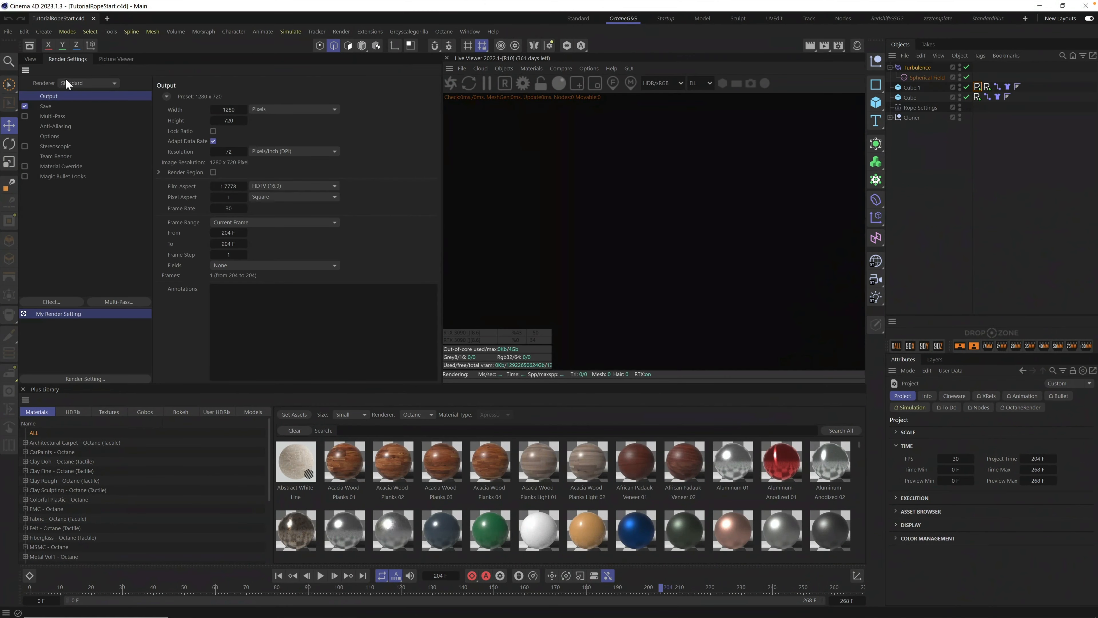
pyautogui.click(75, 82)
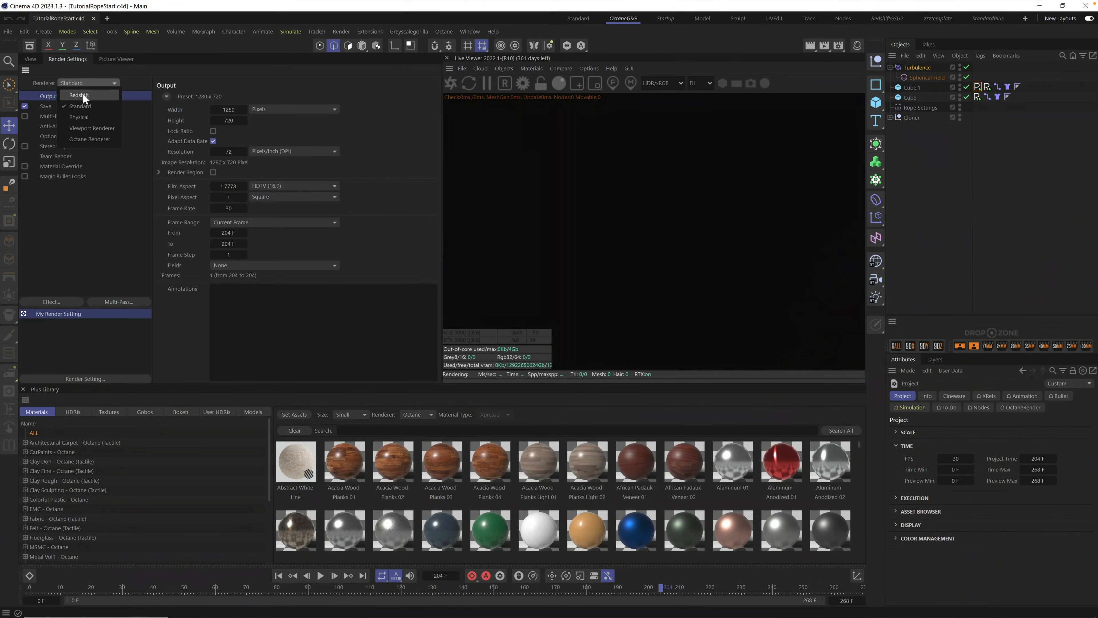
pyautogui.click(93, 139)
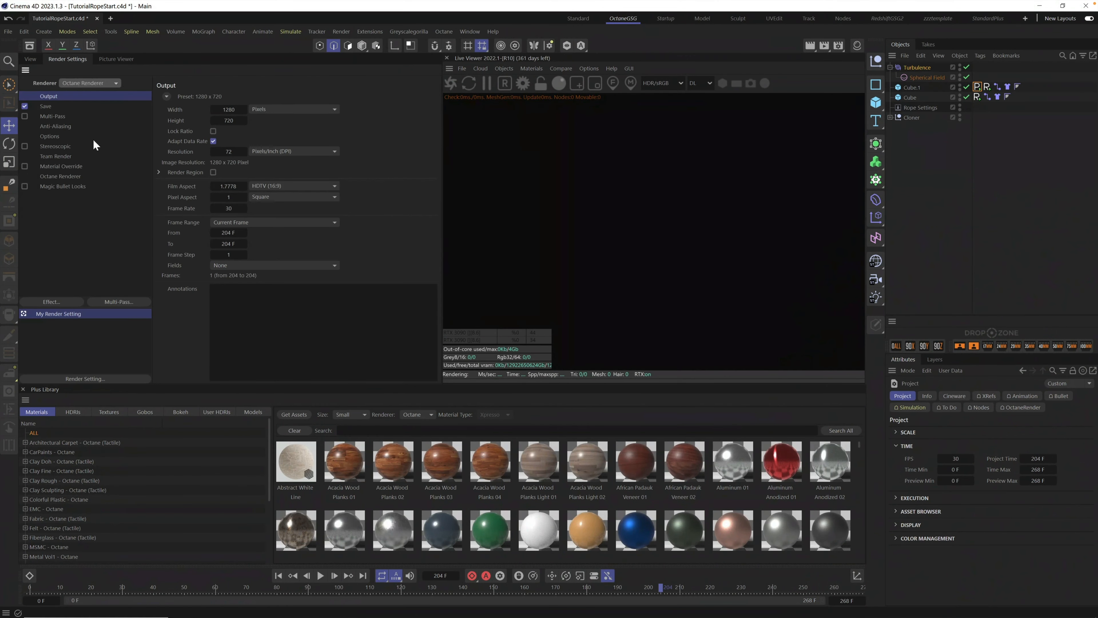
pyautogui.click(31, 58)
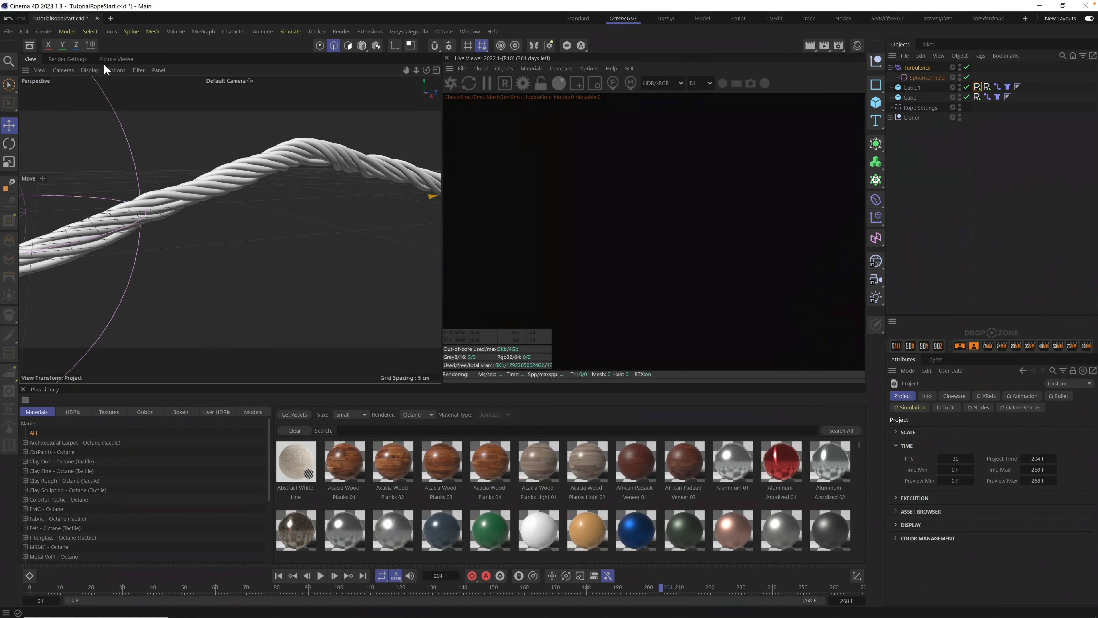
pyautogui.click(451, 82)
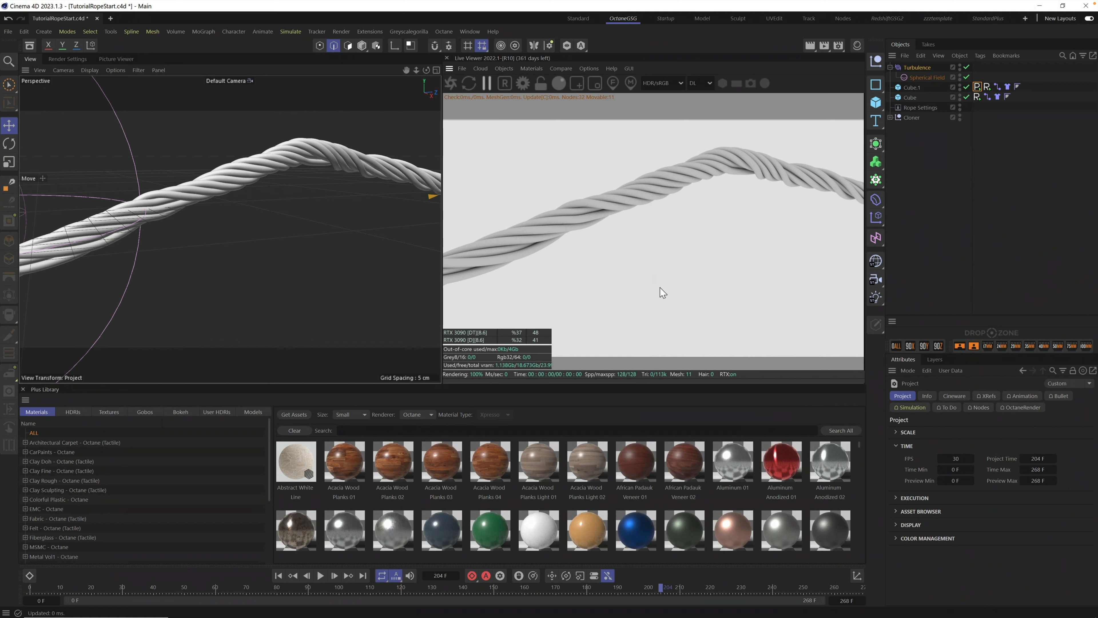
# Add an Octane area light and raise it about 53 cm above the rope.
pyautogui.click(504, 68)
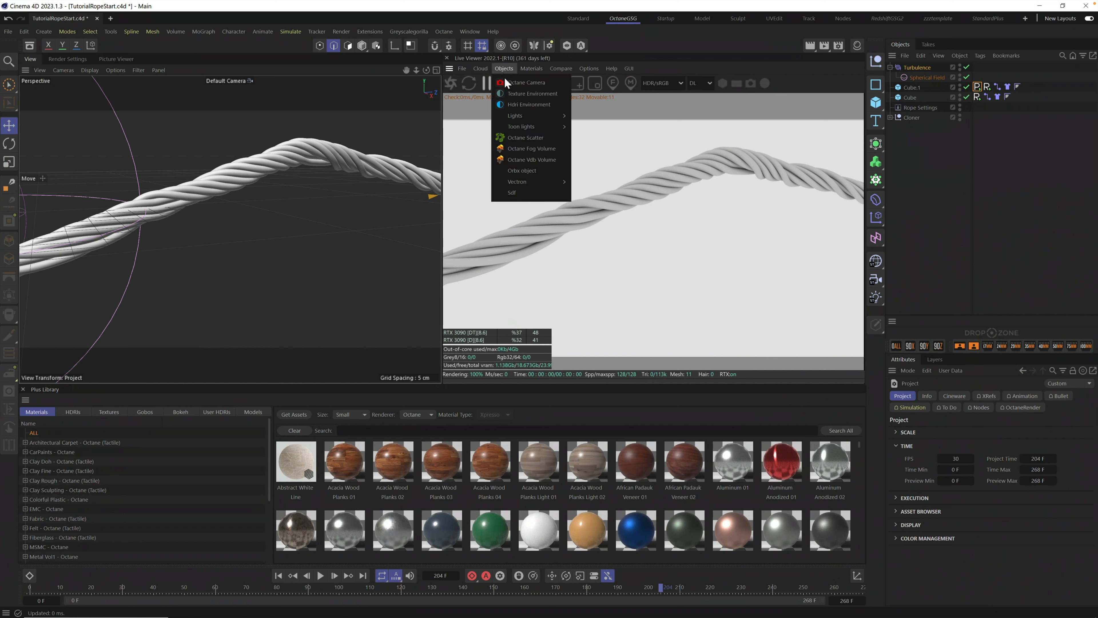
pyautogui.moveTo(520, 116)
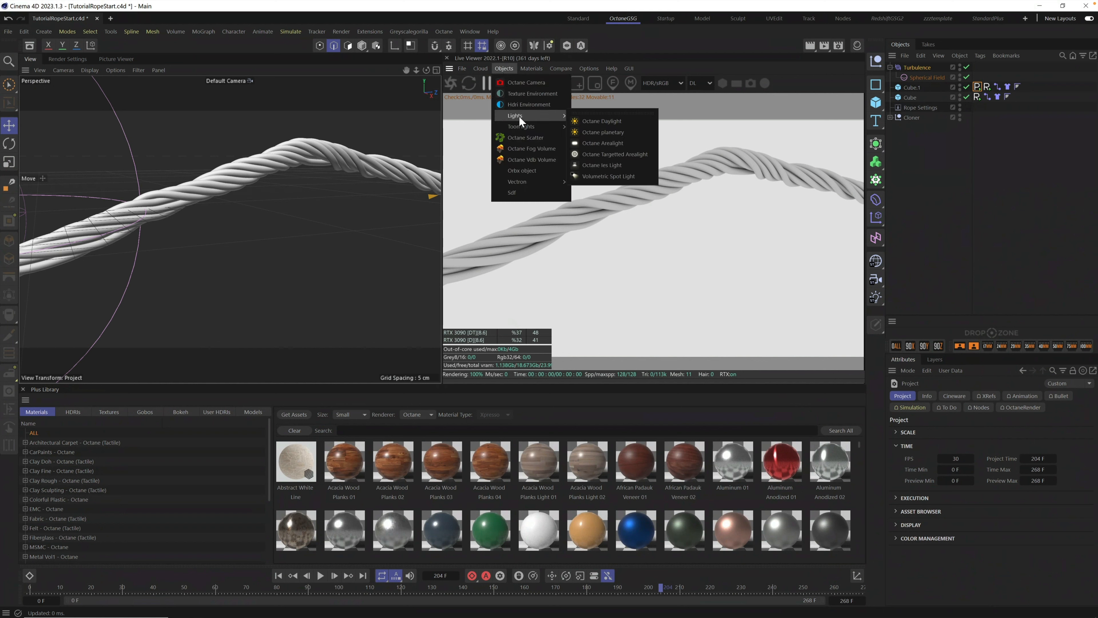
pyautogui.click(615, 143)
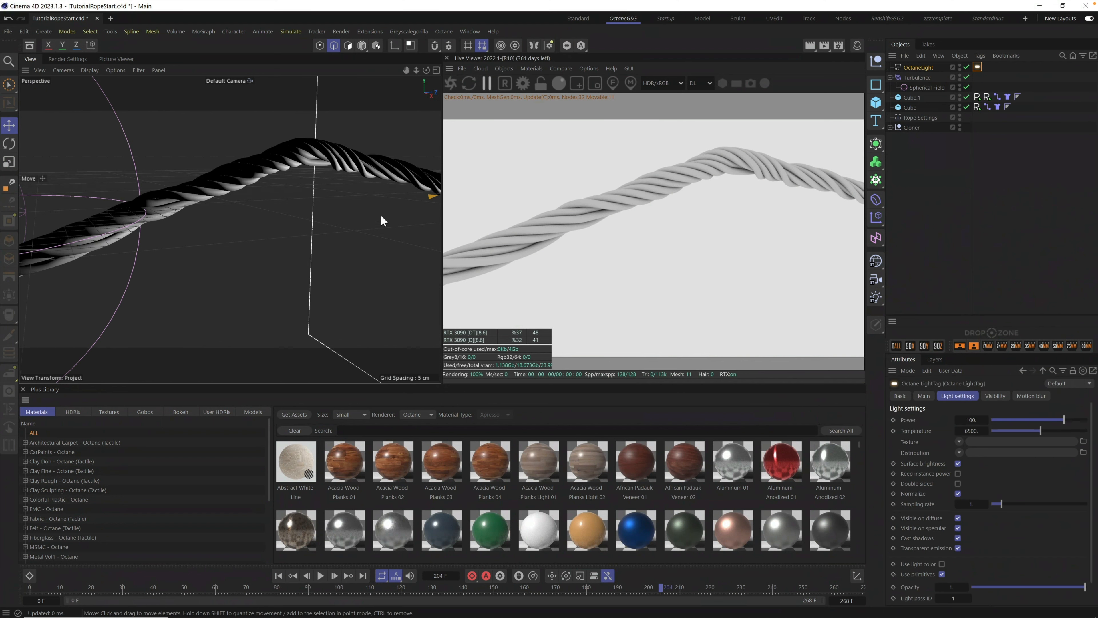
pyautogui.keyDown('alt'); pyautogui.moveTo(408, 210); pyautogui.dragTo(395, 234, button='right'); pyautogui.keyUp('alt')
pyautogui.keyDown('alt'); pyautogui.moveTo(395, 233); pyautogui.dragTo(285, 251, button='middle'); pyautogui.keyUp('alt')
pyautogui.moveTo(421, 217); pyautogui.dragTo(302, 235)
pyautogui.moveTo(264, 202); pyautogui.dragTo(265, 106)
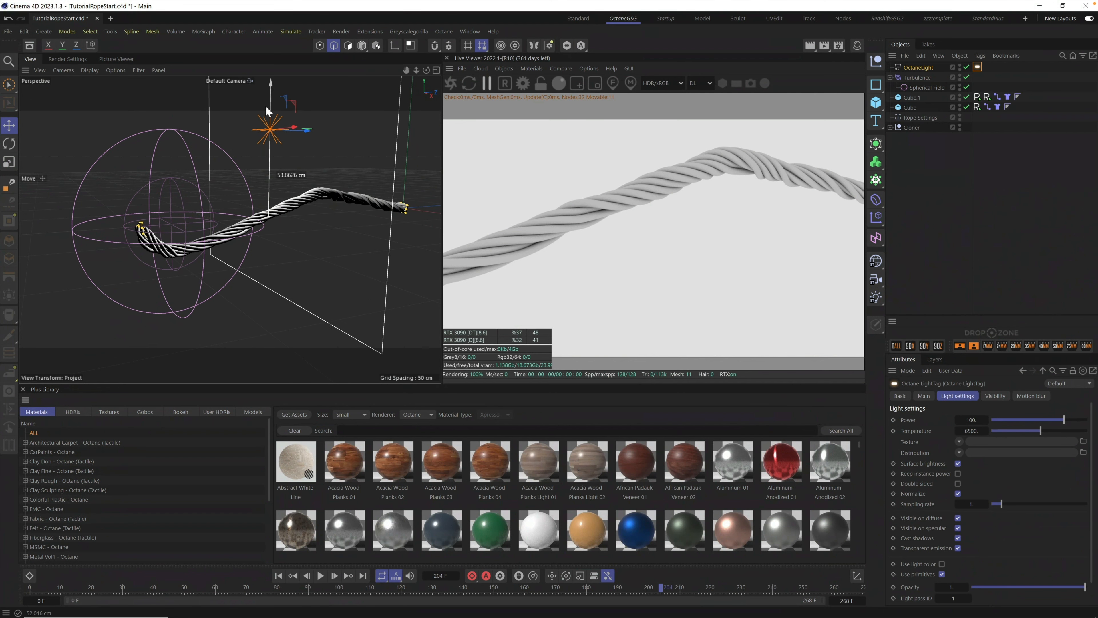
# Rotate the area light so it lies horizontally above the rope and shines down on it, refreshing the live render.
pyautogui.click(9, 143)
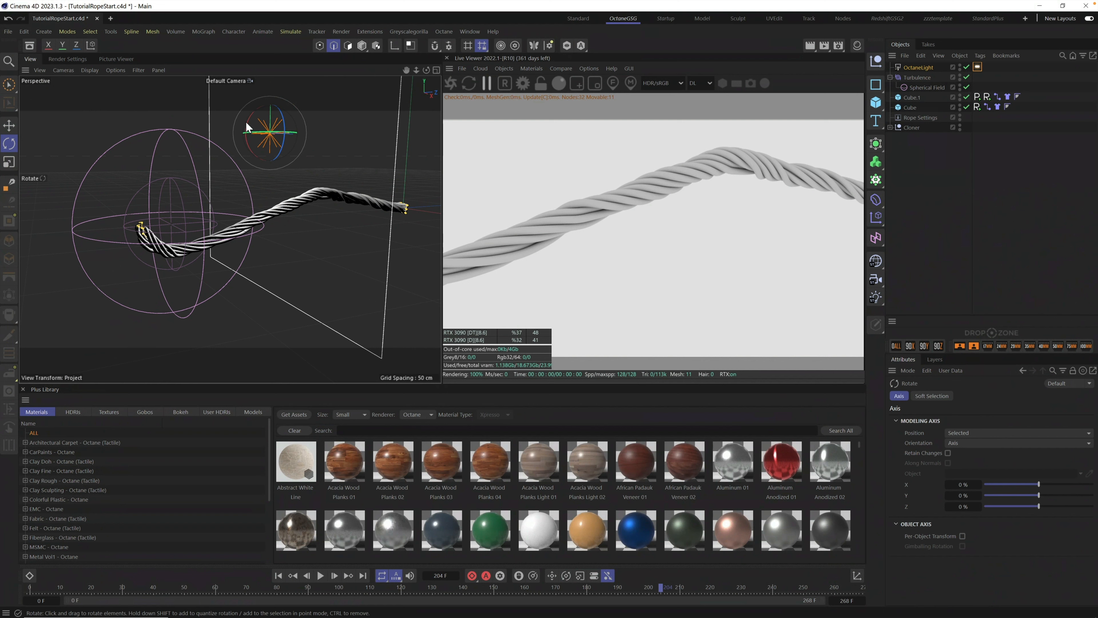
pyautogui.moveTo(247, 127); pyautogui.dragTo(250, 183)
pyautogui.moveTo(246, 122); pyautogui.dragTo(245, 124)
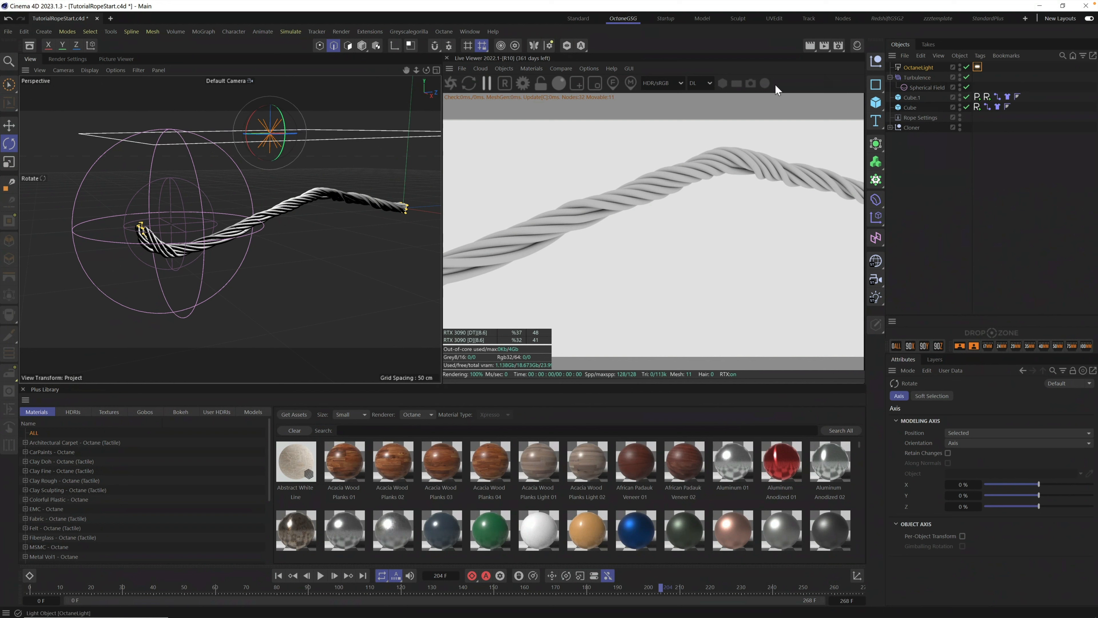
pyautogui.click(452, 85)
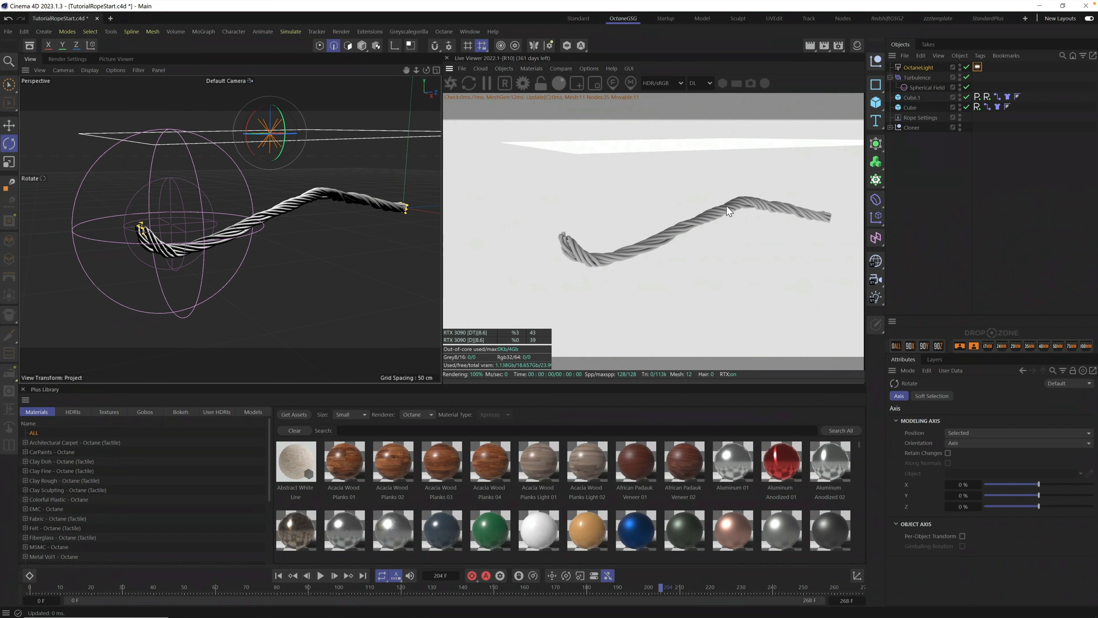
pyautogui.keyDown('alt'); pyautogui.moveTo(296, 153); pyautogui.dragTo(299, 143); pyautogui.keyUp('alt')
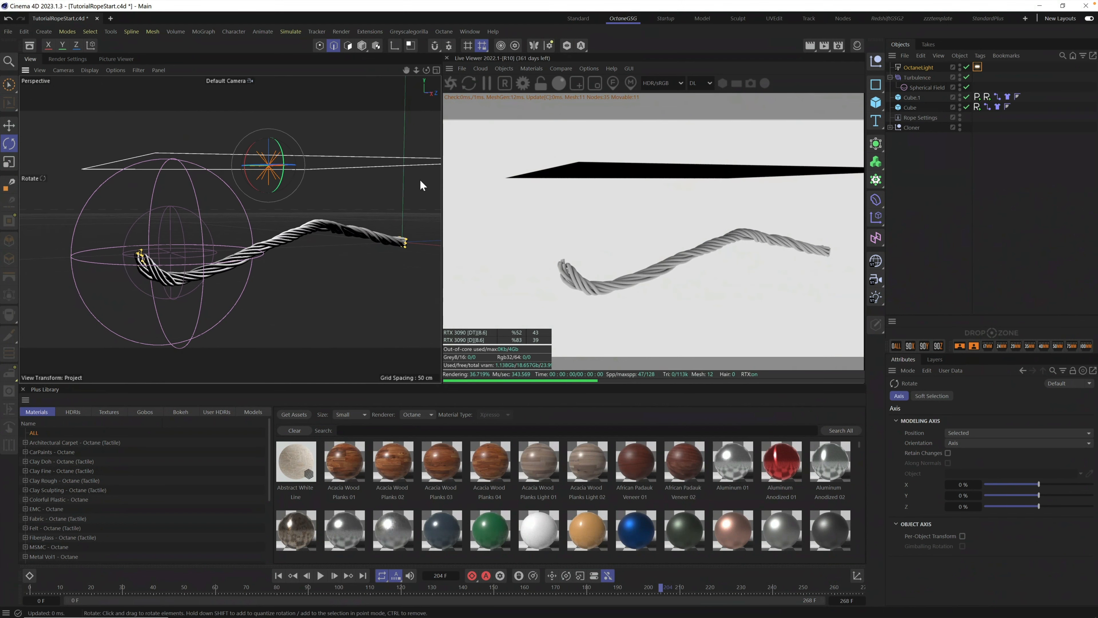
pyautogui.click(923, 66)
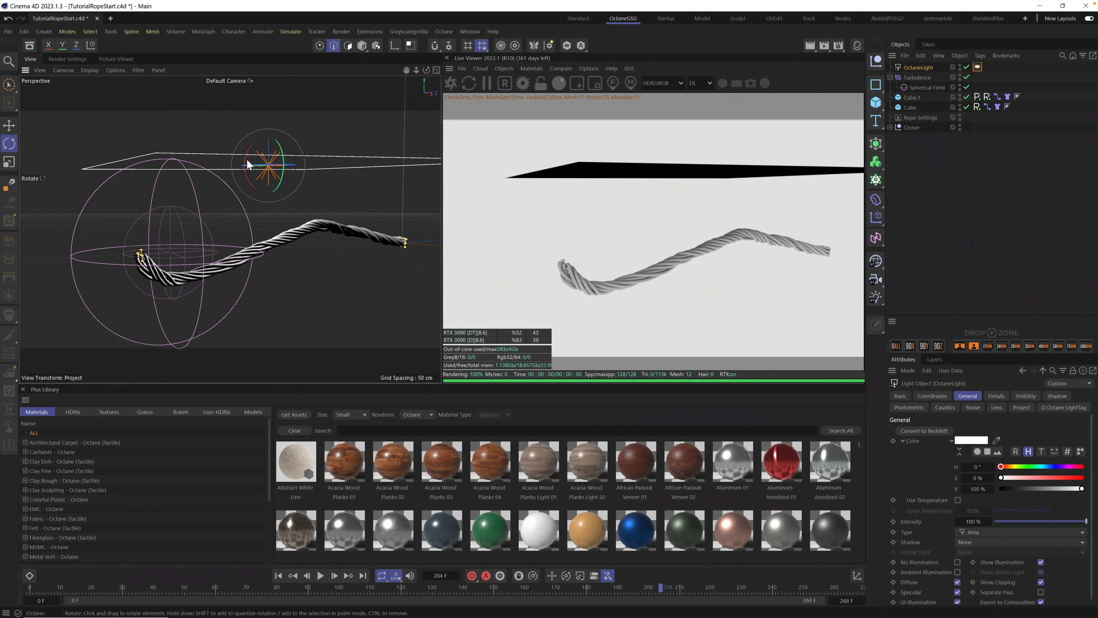
pyautogui.moveTo(245, 159); pyautogui.dragTo(498, 238)
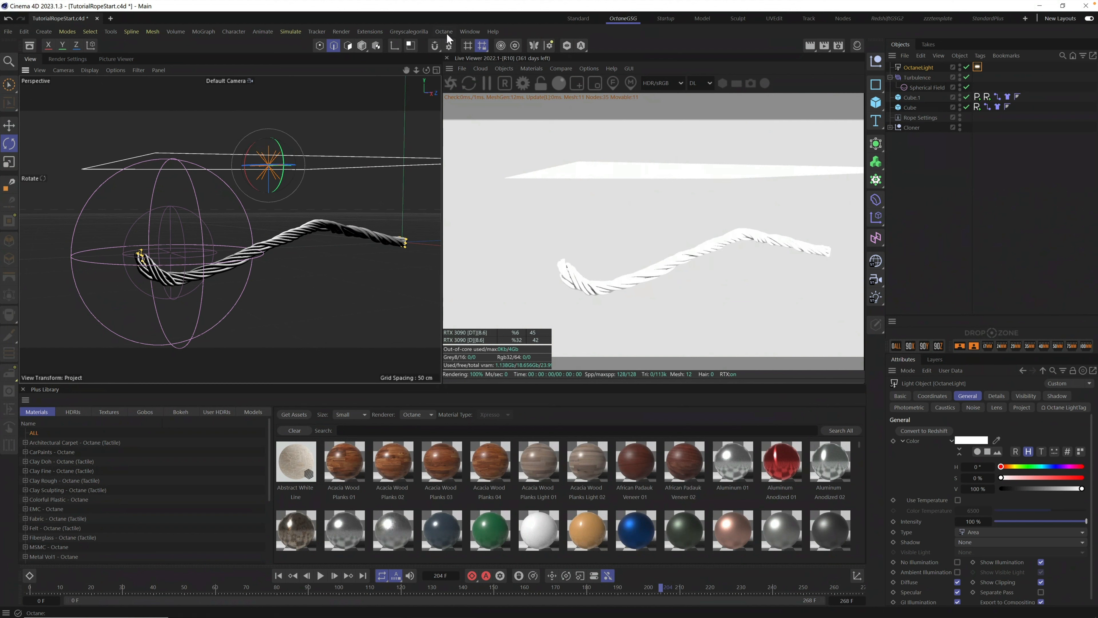
# Add an Octane HDRI environment to the scene and select the resulting sky object.
pyautogui.click(506, 69)
pyautogui.click(529, 105)
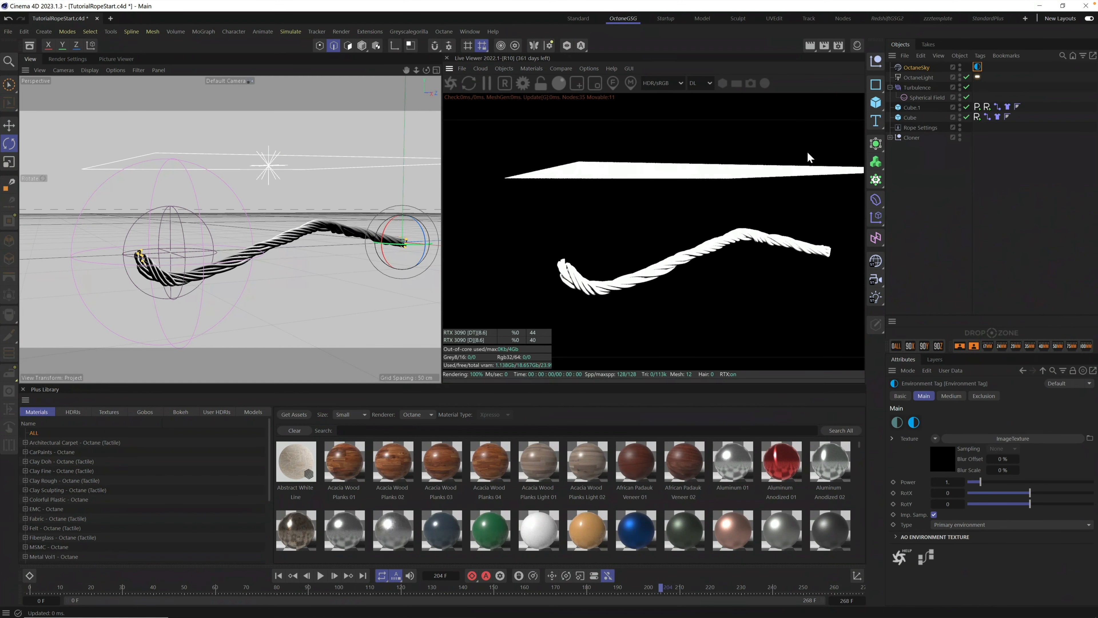
pyautogui.click(920, 70)
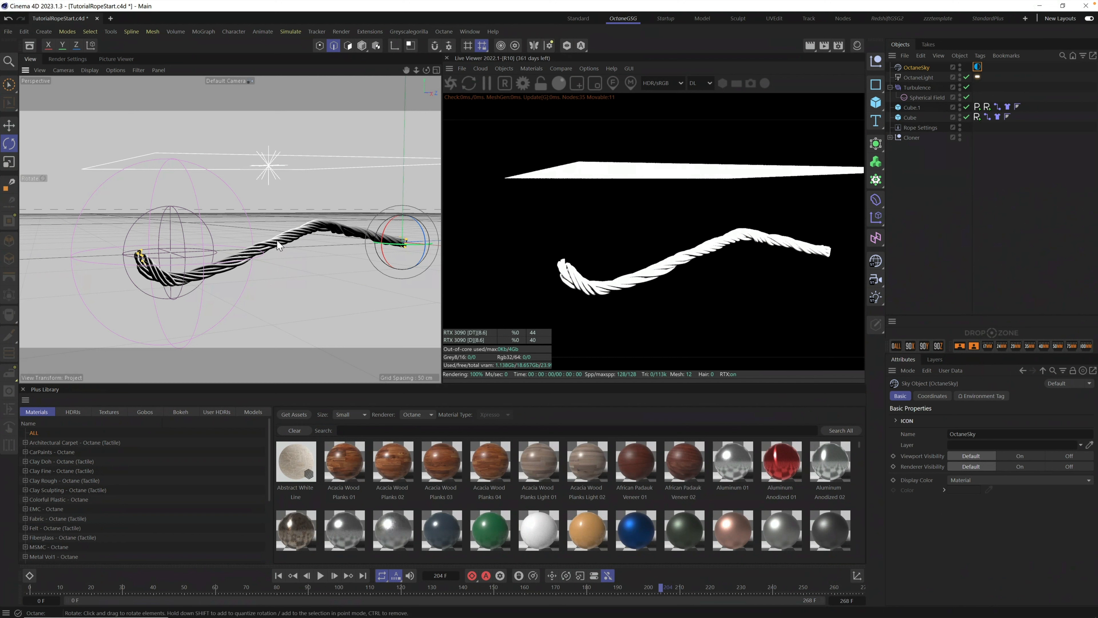
pyautogui.keyDown('alt'); pyautogui.moveTo(277, 241); pyautogui.dragTo(280, 242); pyautogui.keyUp('alt')
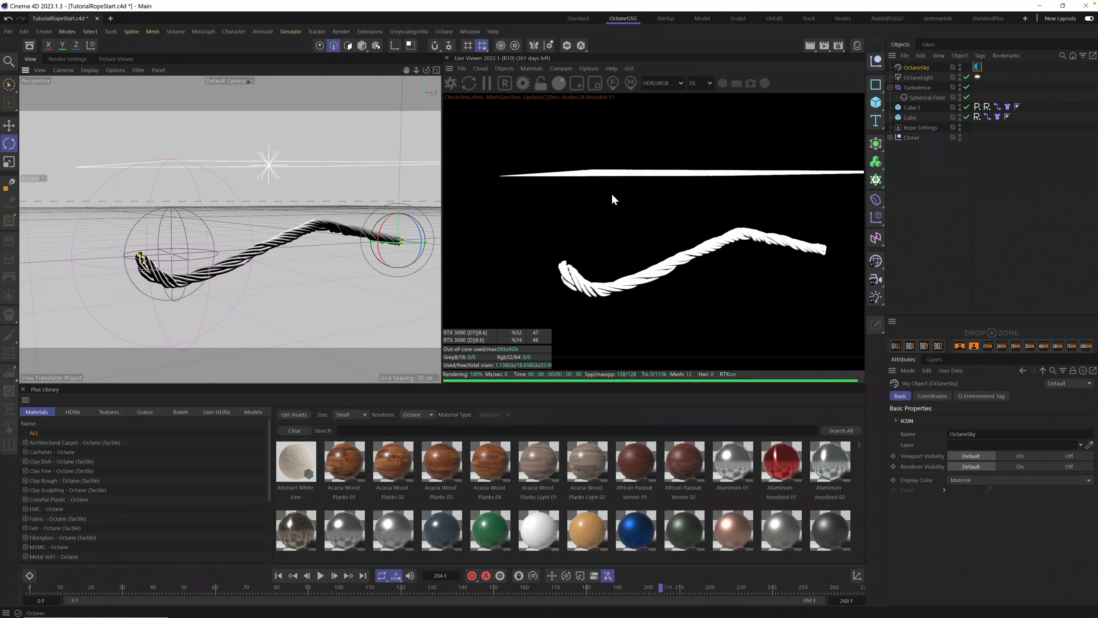
# Lower the area light's power to about 2.11 in its Octane light tag.
pyautogui.click(919, 76)
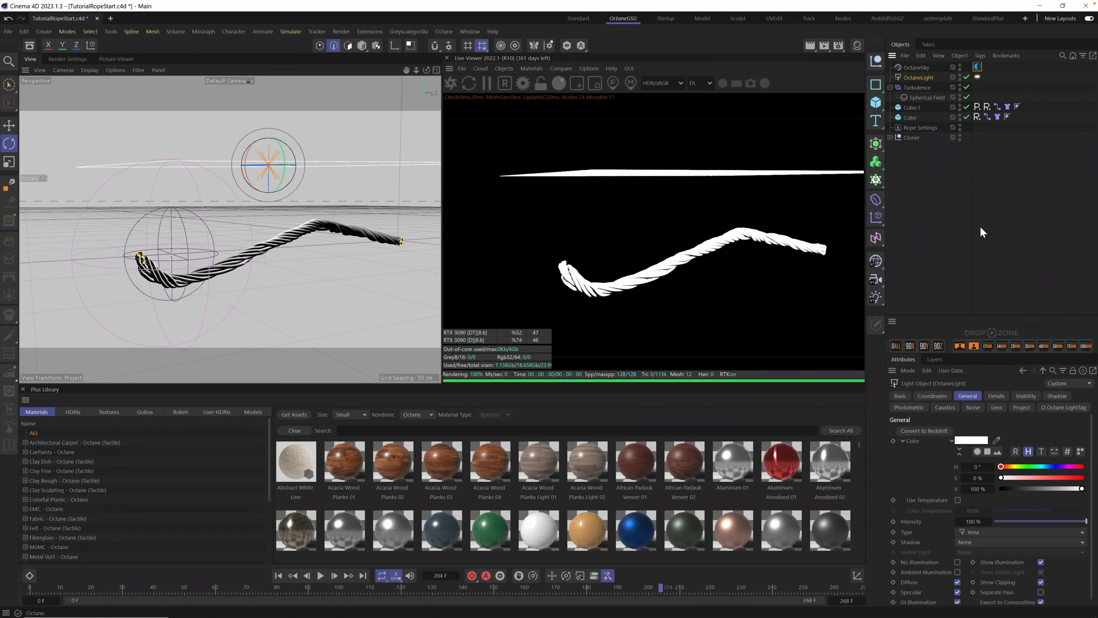
pyautogui.moveTo(1058, 518); pyautogui.dragTo(1045, 518)
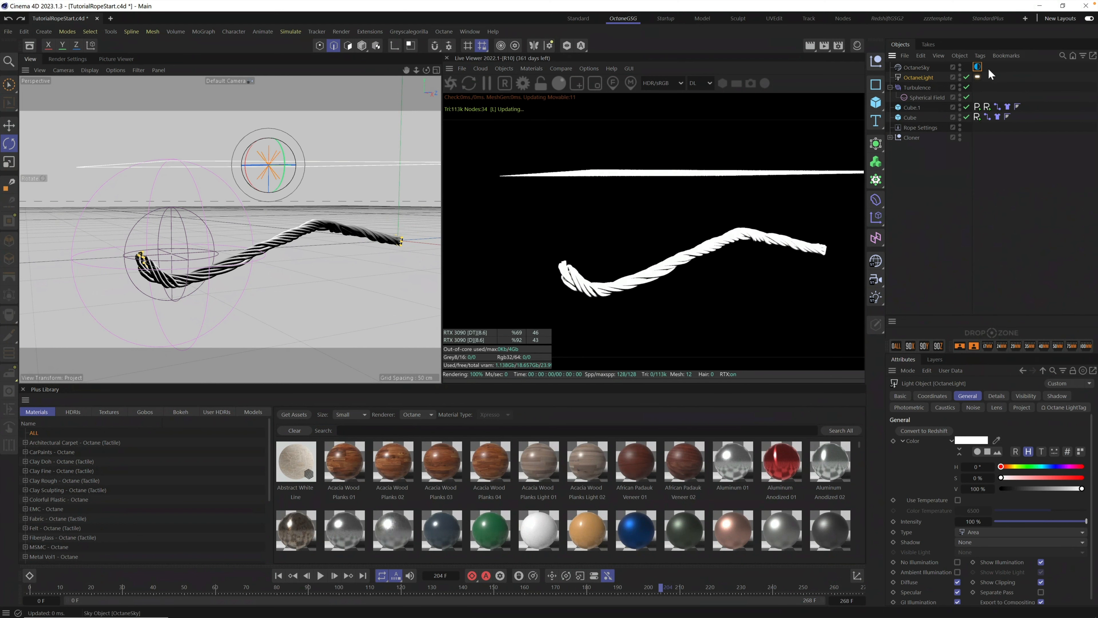
pyautogui.click(977, 76)
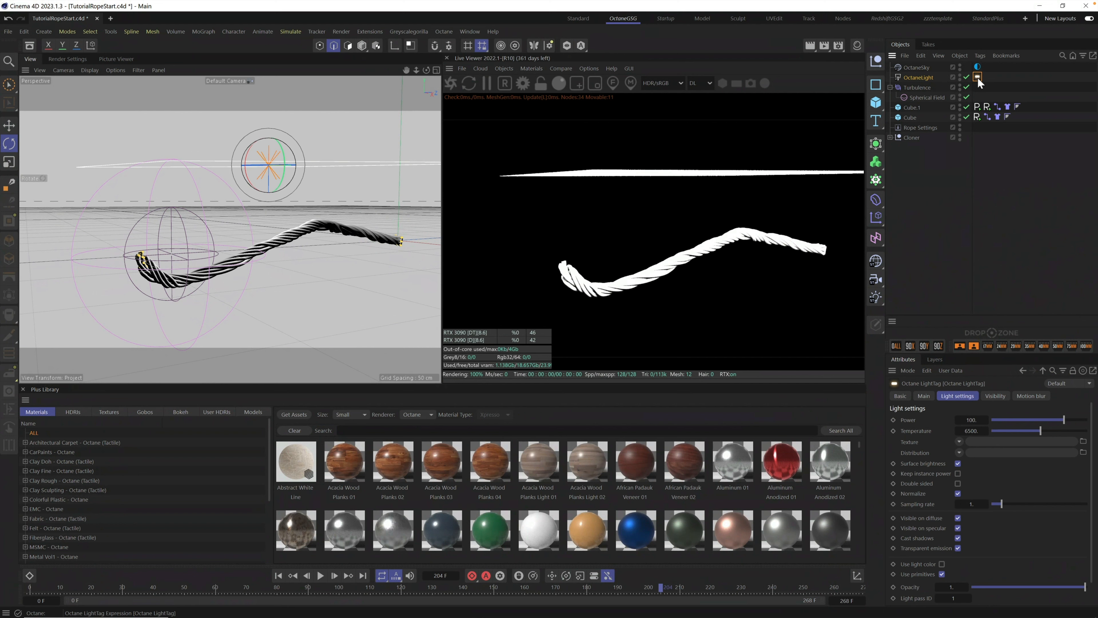
pyautogui.moveTo(1063, 419)
pyautogui.mouseDown()
pyautogui.moveTo(1033, 422)
pyautogui.moveTo(1044, 427)
pyautogui.mouseUp()
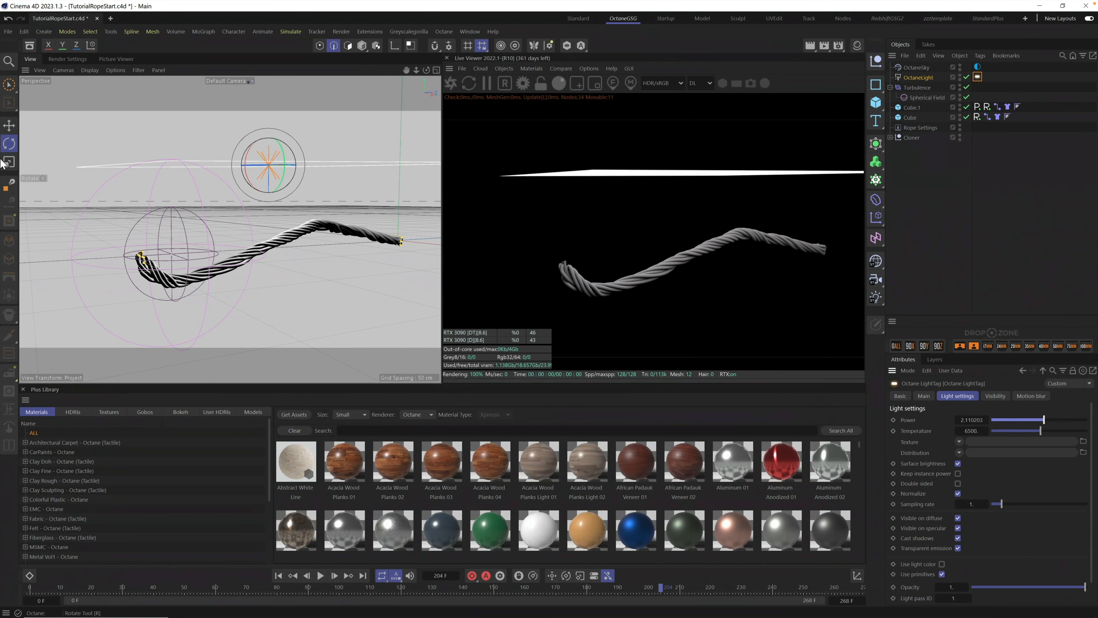
# Scale the area light down to a much smaller panel and set its power to about 5.17.
pyautogui.press('t')
pyautogui.moveTo(350, 135); pyautogui.dragTo(119, 230)
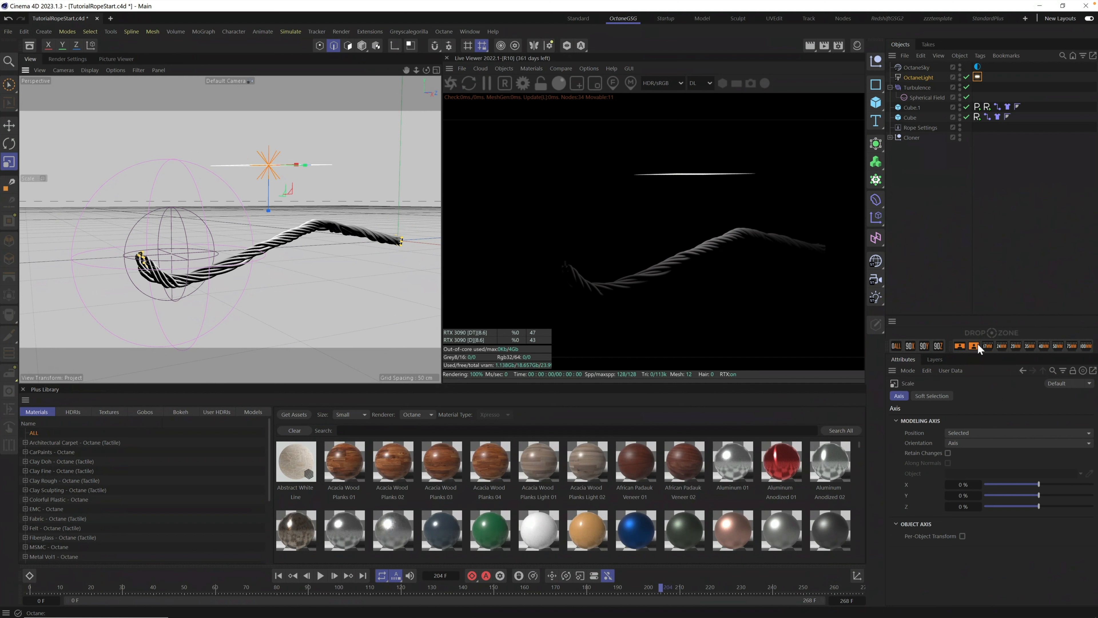
pyautogui.click(978, 77)
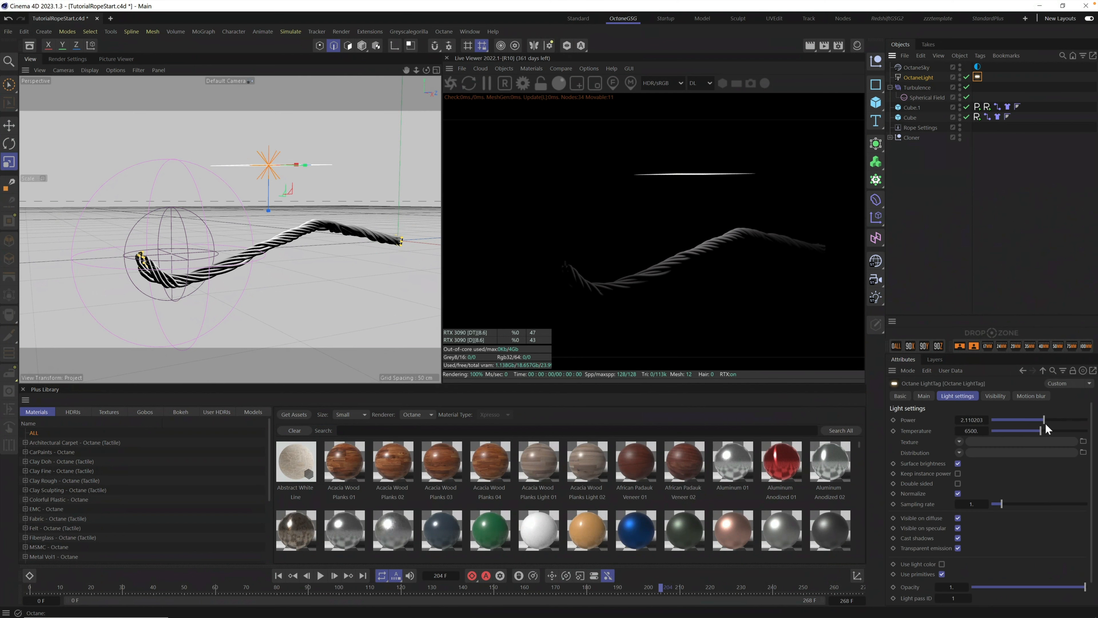
pyautogui.moveTo(1047, 419); pyautogui.dragTo(1047, 419)
# Frame the rope's raised bend up close, add an Octane camera from that view and look through it.
pyautogui.scroll(8, 330, 220)
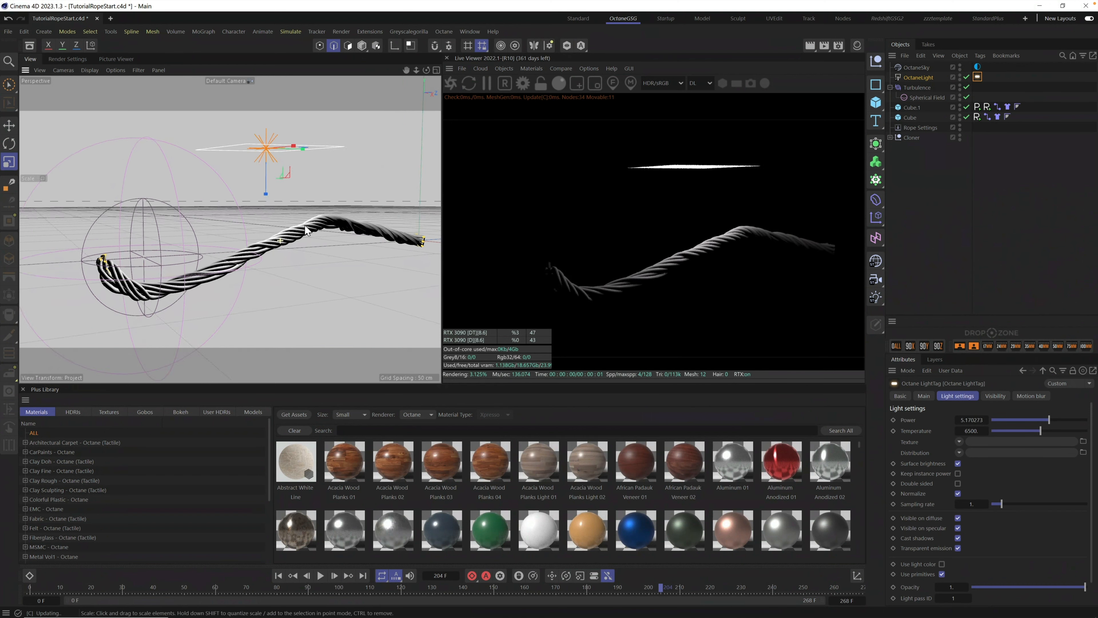
pyautogui.keyDown('alt'); pyautogui.moveTo(330, 216); pyautogui.dragTo(306, 231, button='right'); pyautogui.keyUp('alt')
pyautogui.keyDown('alt'); pyautogui.moveTo(306, 232); pyautogui.dragTo(273, 210); pyautogui.keyUp('alt')
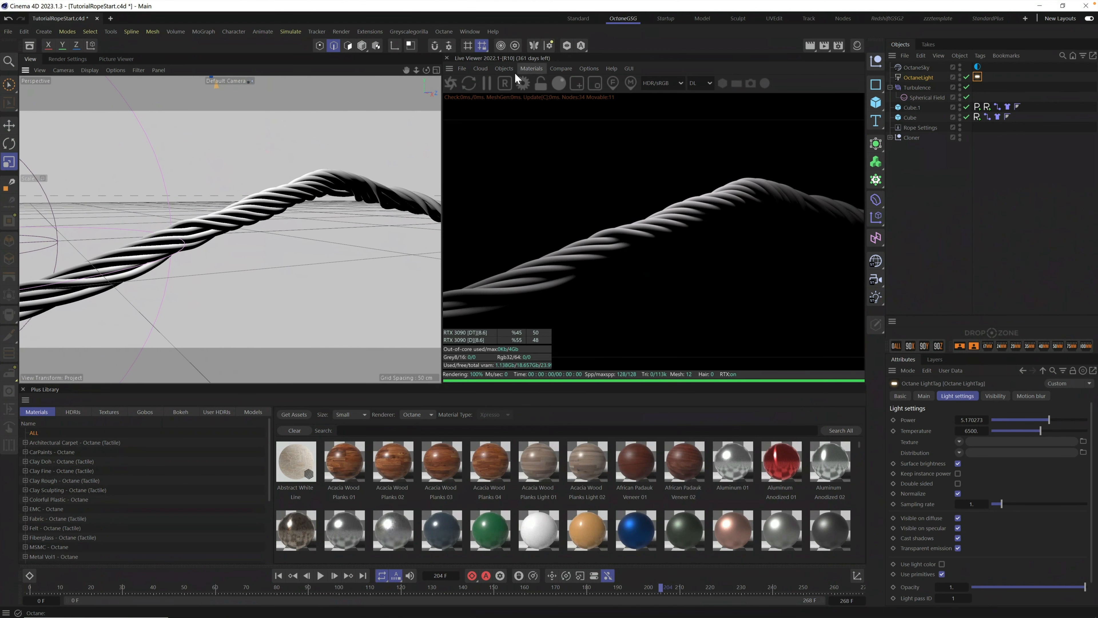
pyautogui.click(506, 69)
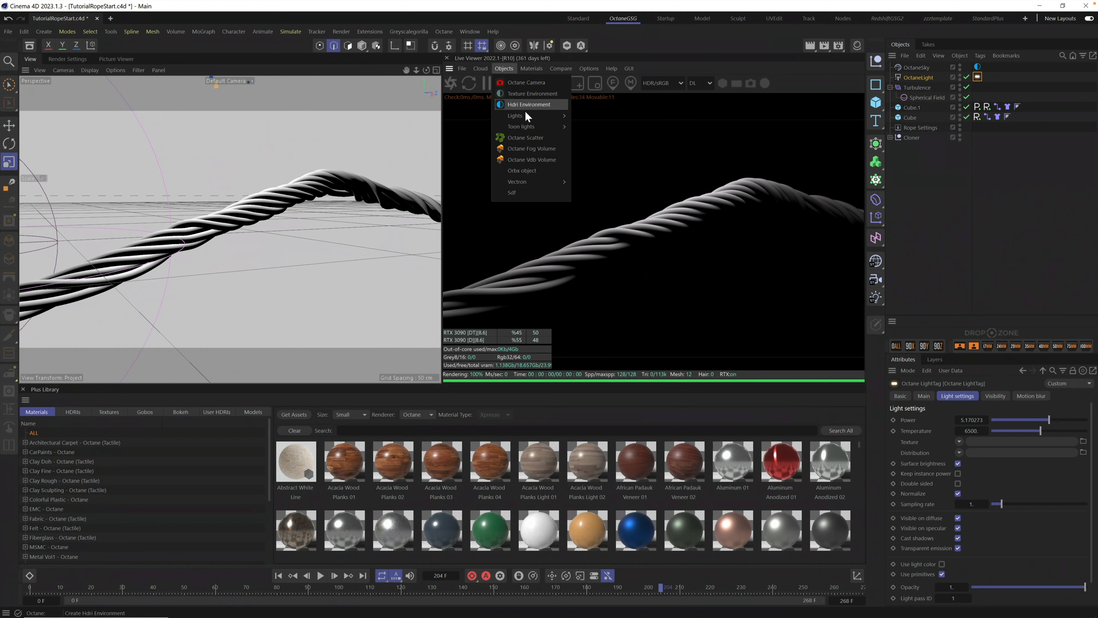
pyautogui.click(522, 82)
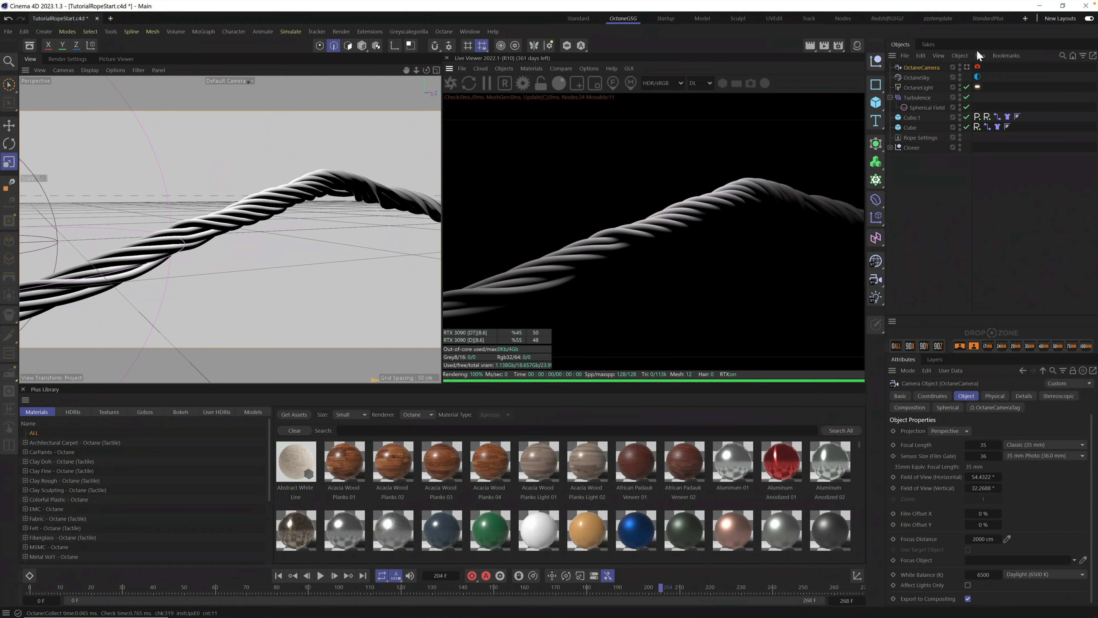
pyautogui.click(977, 67)
pyautogui.click(929, 67)
# Set the Octane camera's focal length to 200 mm and reframe the rope's bend through it.
pyautogui.moveTo(999, 445); pyautogui.dragTo(1061, 434)
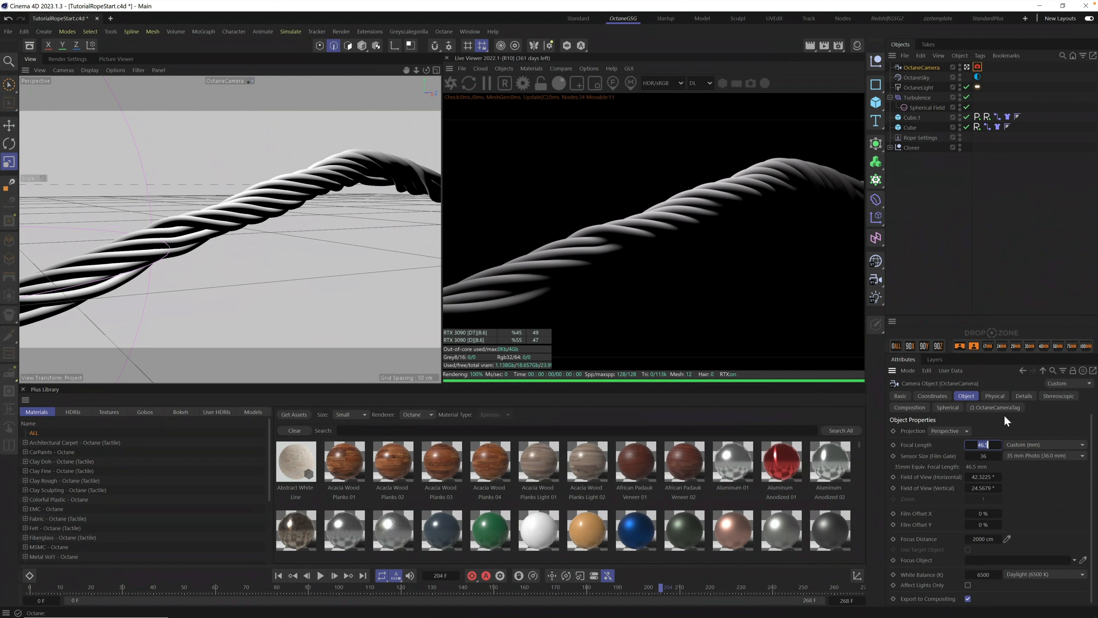
pyautogui.write('200')
pyautogui.press('Return')
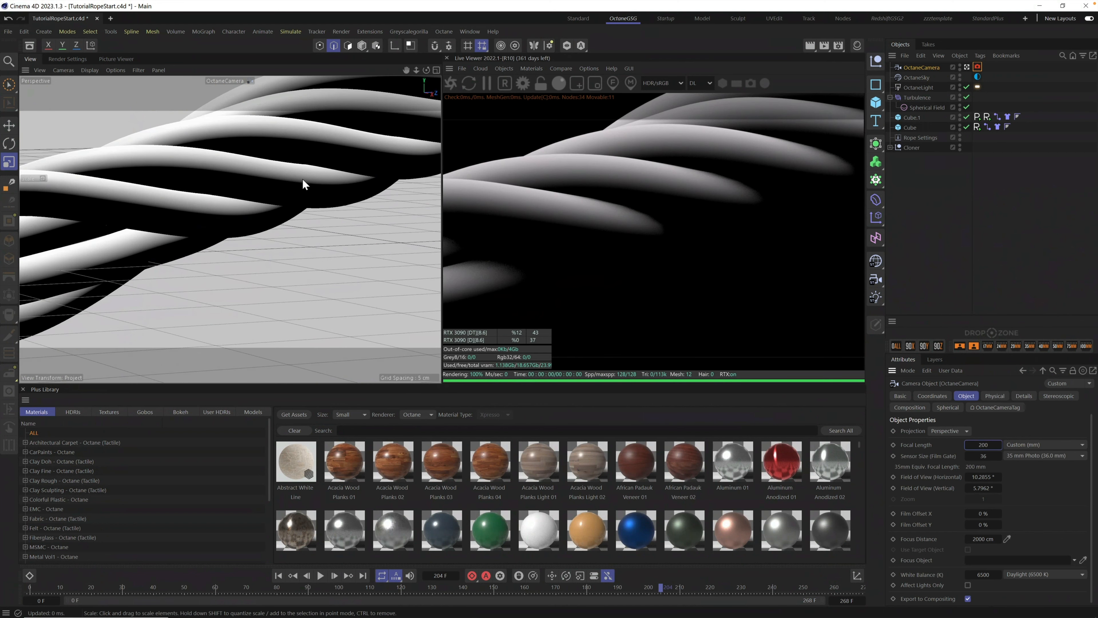
pyautogui.keyDown('alt'); pyautogui.moveTo(302, 179); pyautogui.dragTo(285, 196); pyautogui.keyUp('alt')
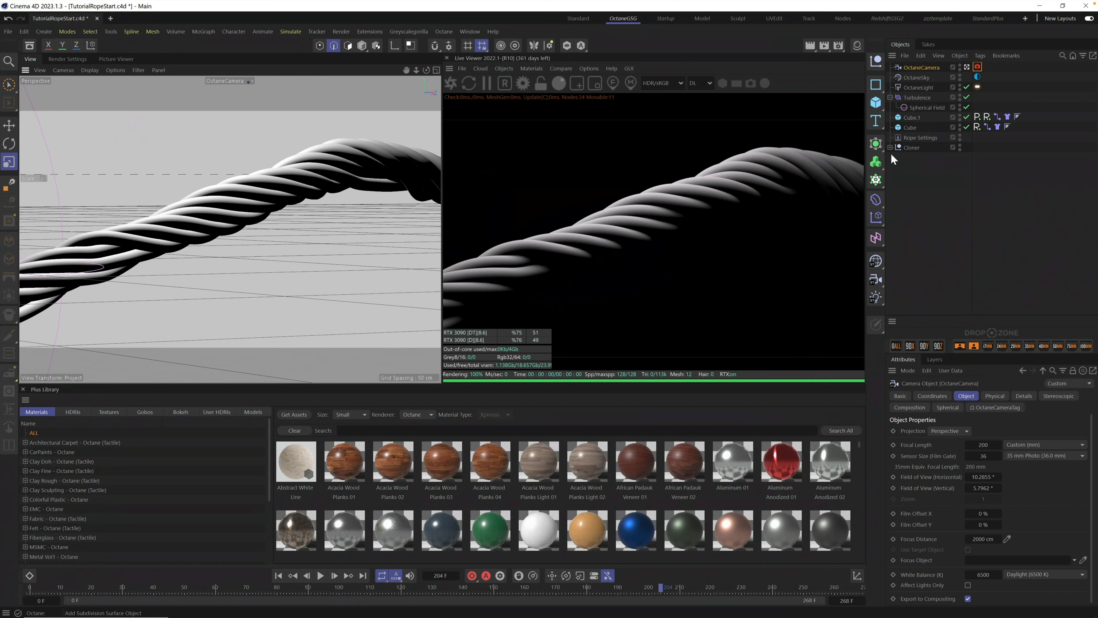
# Open the OctaneSky environment's image texture and link it to an HDRI Link Plus tag on the sky.
pyautogui.click(924, 77)
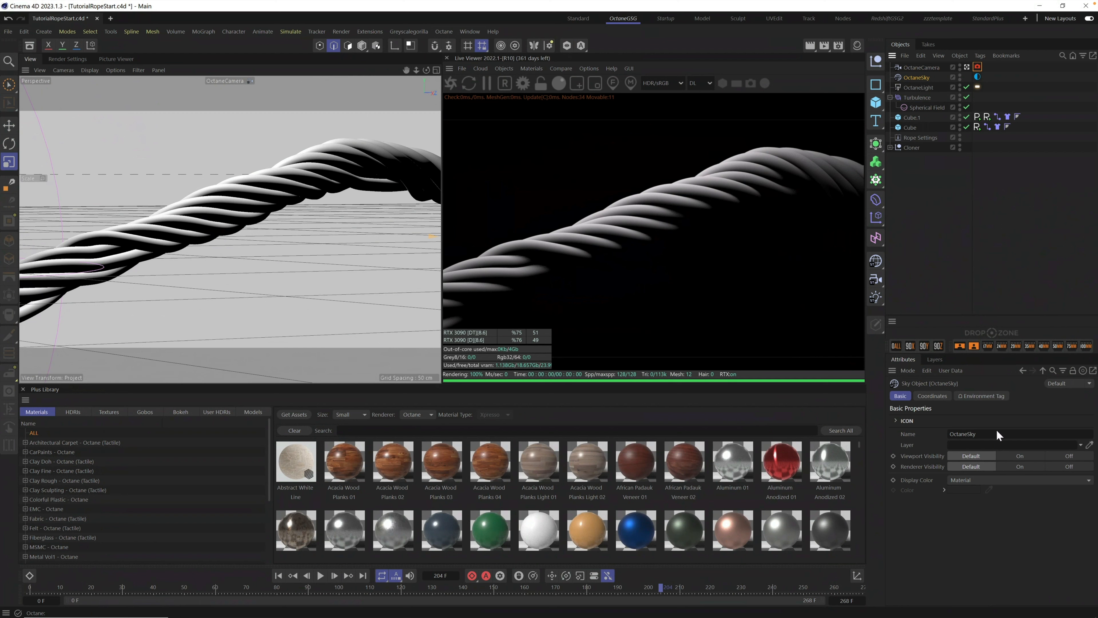
pyautogui.click(946, 398)
pyautogui.click(983, 396)
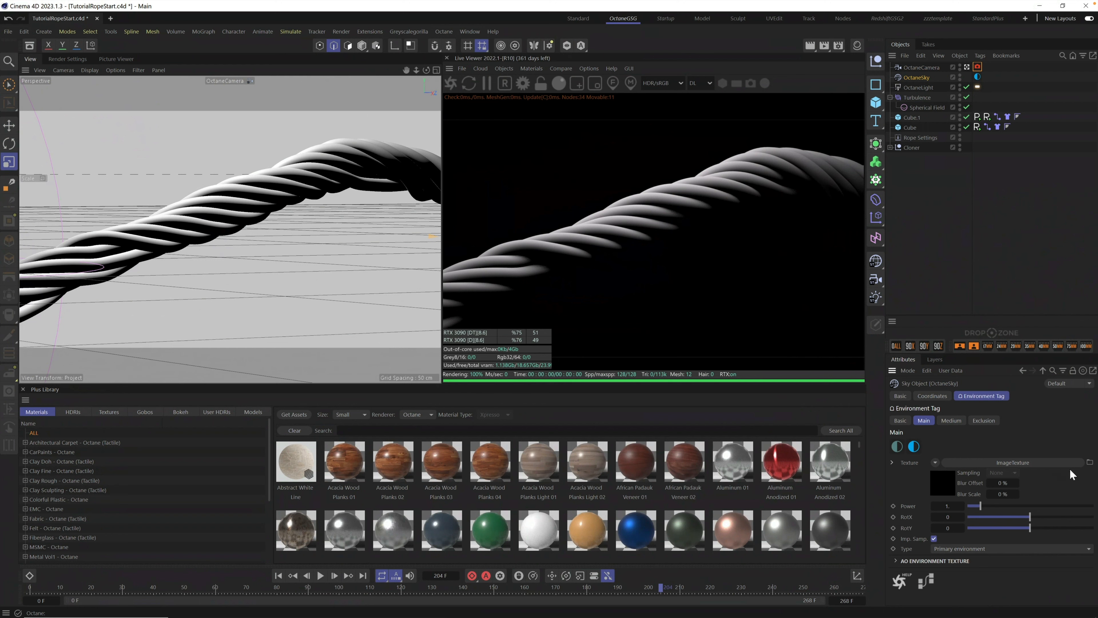
pyautogui.click(1023, 462)
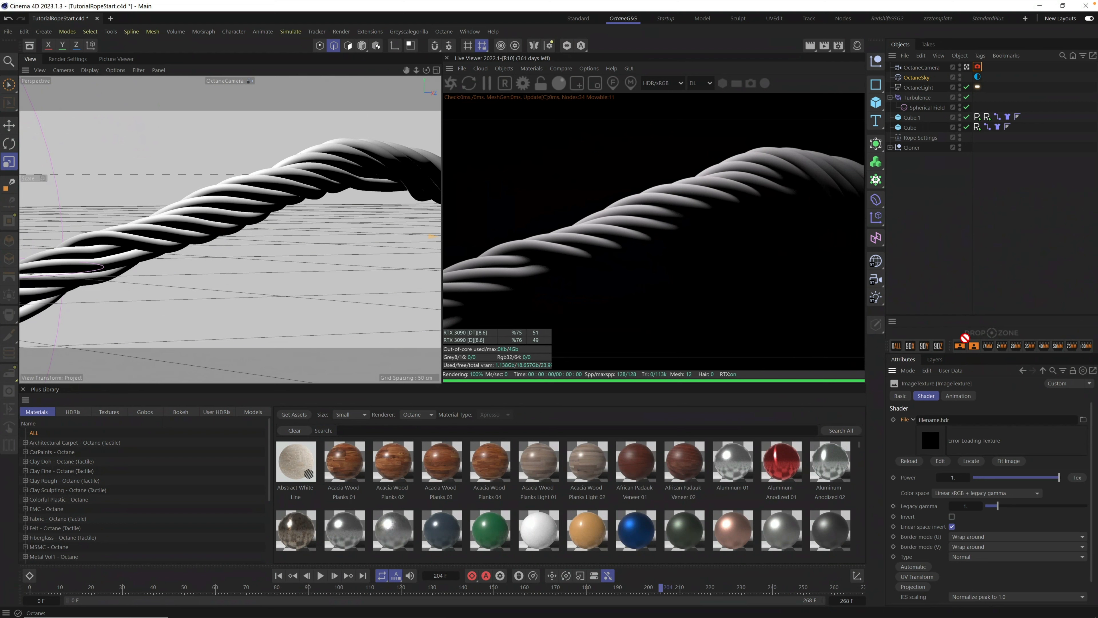
pyautogui.click(991, 334)
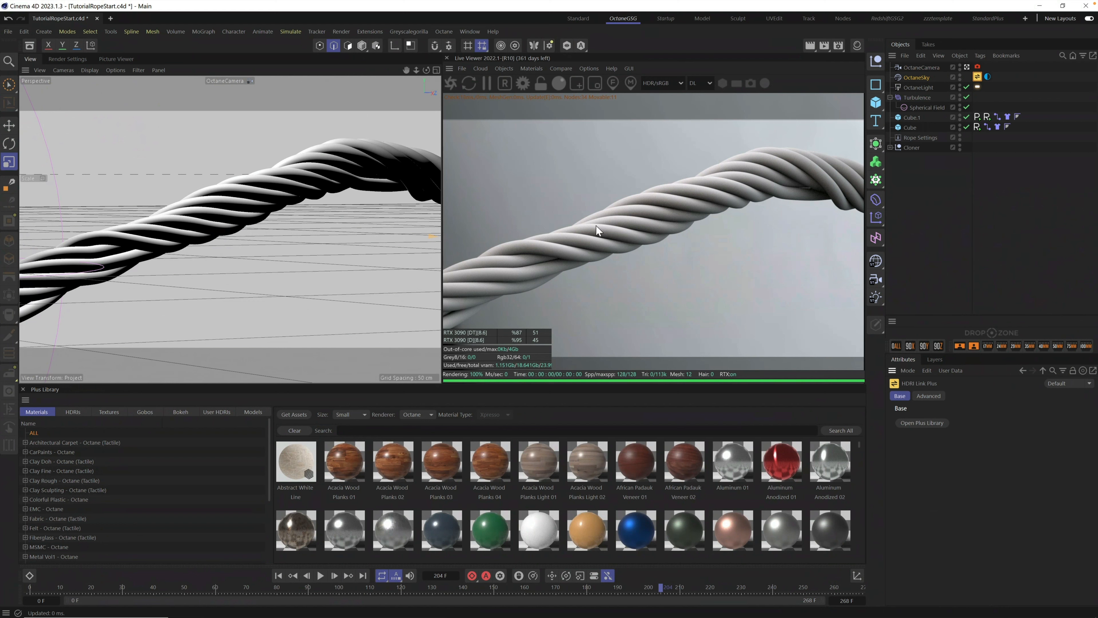
# Try the Church Entrance and Car Interior maps from the European Holiday HDRIs and load Office Space as the sky's environment.
pyautogui.click(73, 412)
pyautogui.click(53, 471)
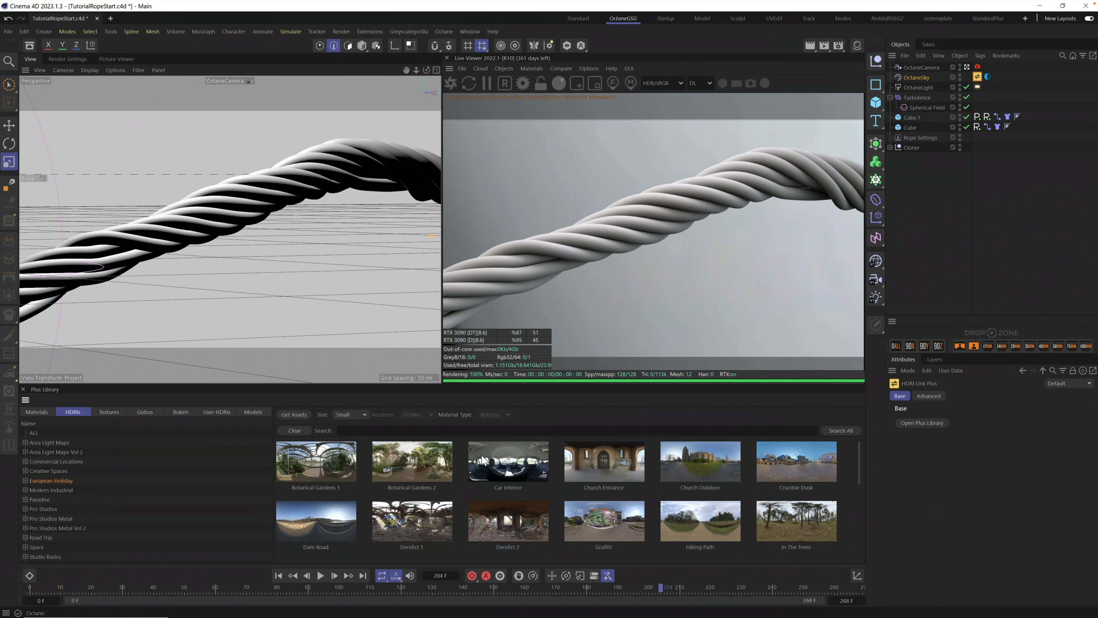
pyautogui.click(615, 465)
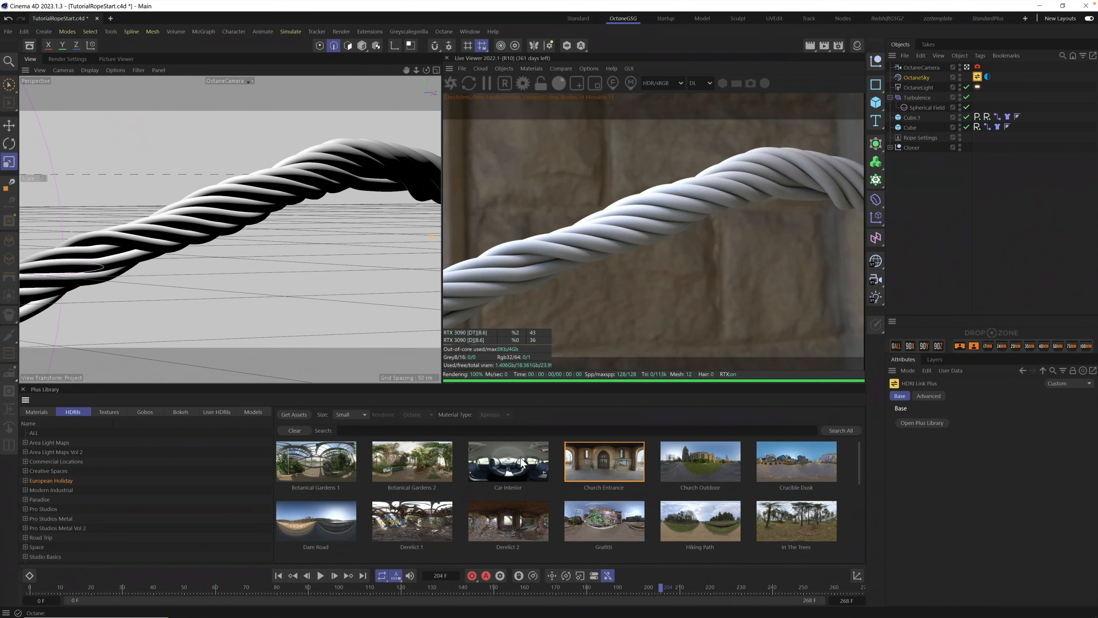
pyautogui.click(521, 474)
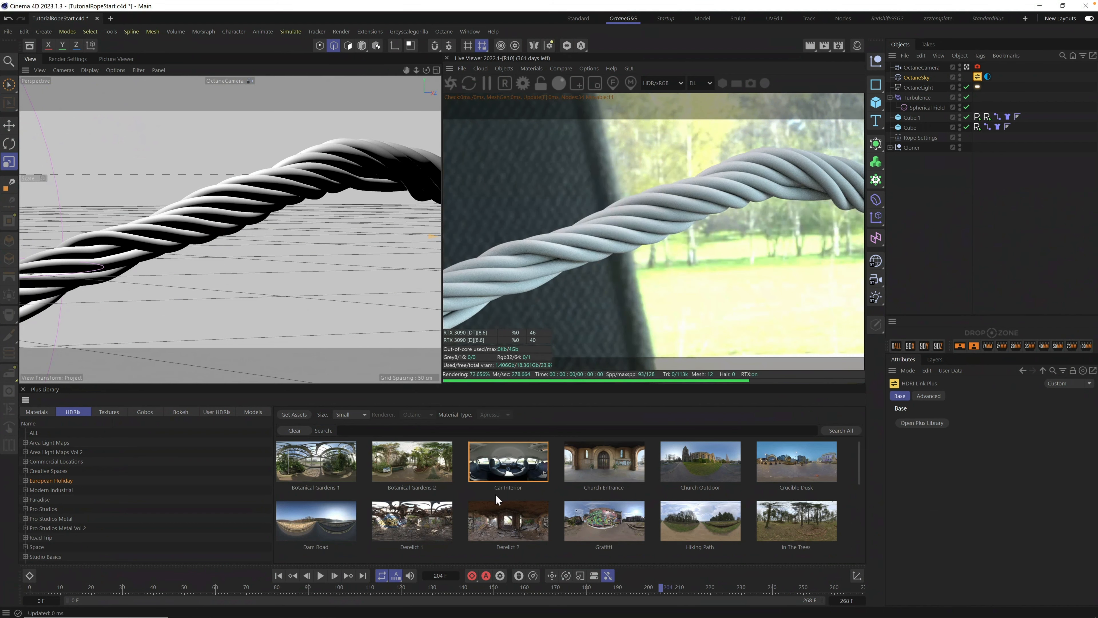
pyautogui.moveTo(856, 455); pyautogui.dragTo(859, 501)
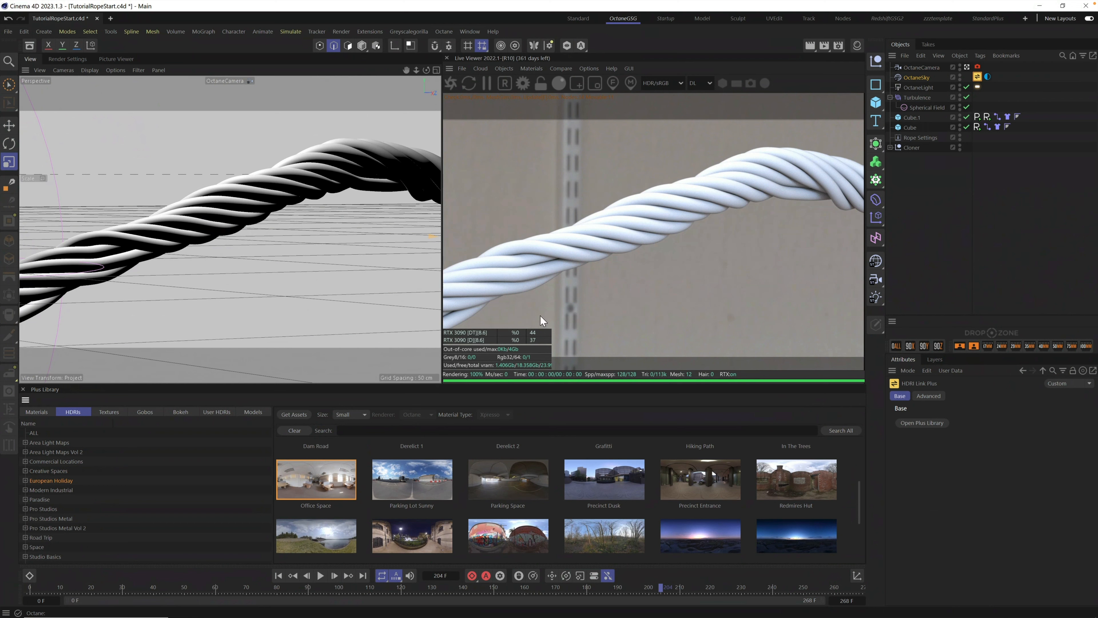
# Lower the OctaneSky environment's power to about 0.03, keeping its type as Primary environment.
pyautogui.click(921, 77)
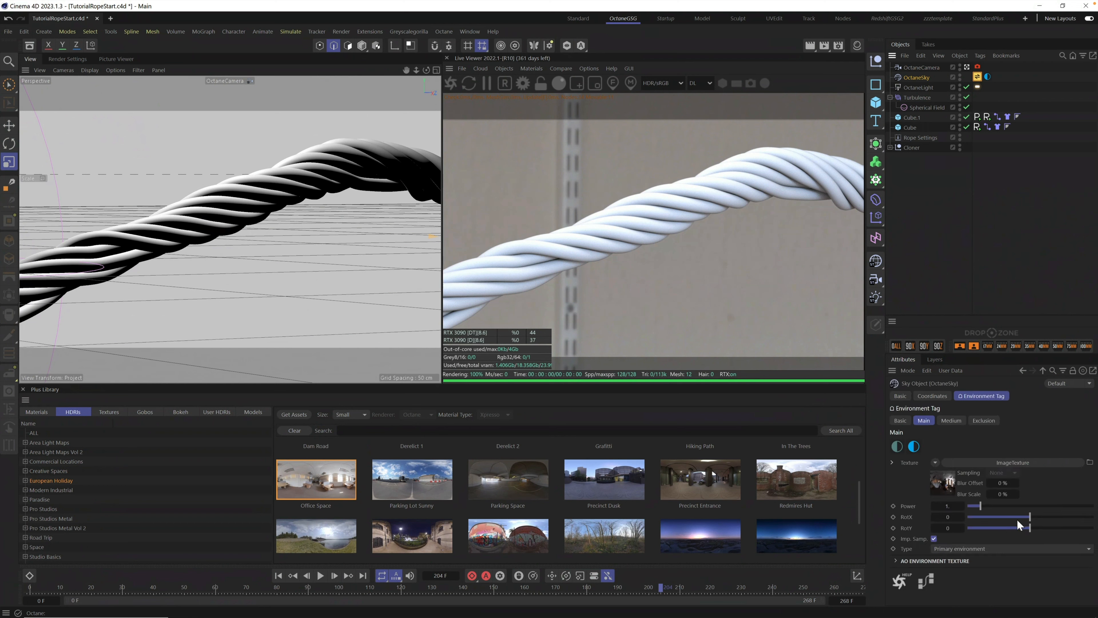
pyautogui.moveTo(982, 503); pyautogui.dragTo(970, 505)
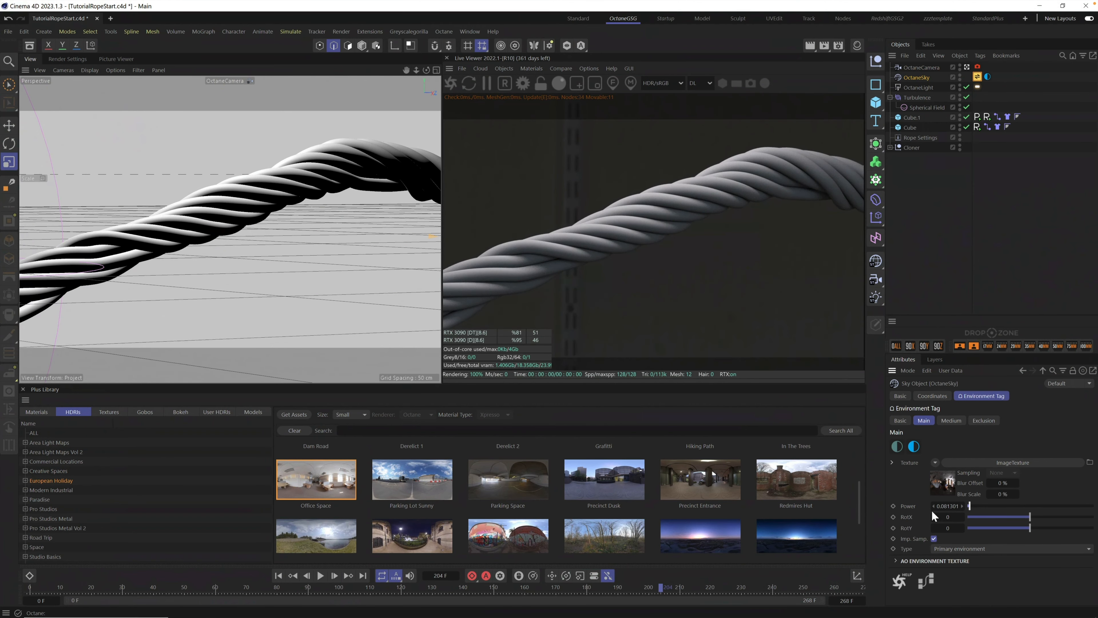
pyautogui.click(933, 506)
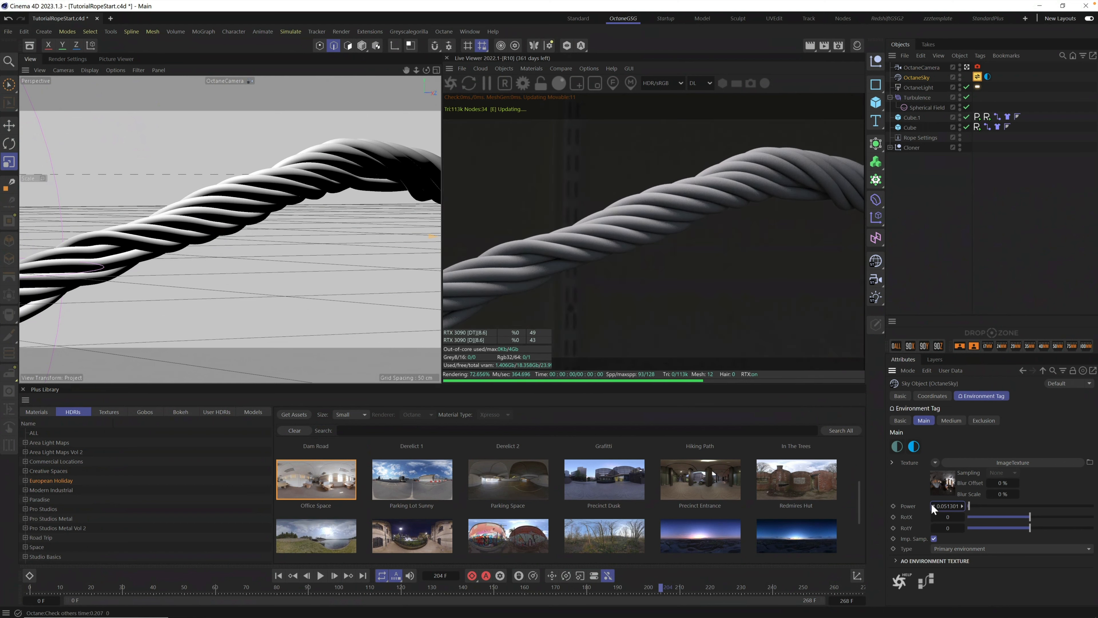
pyautogui.click(933, 506)
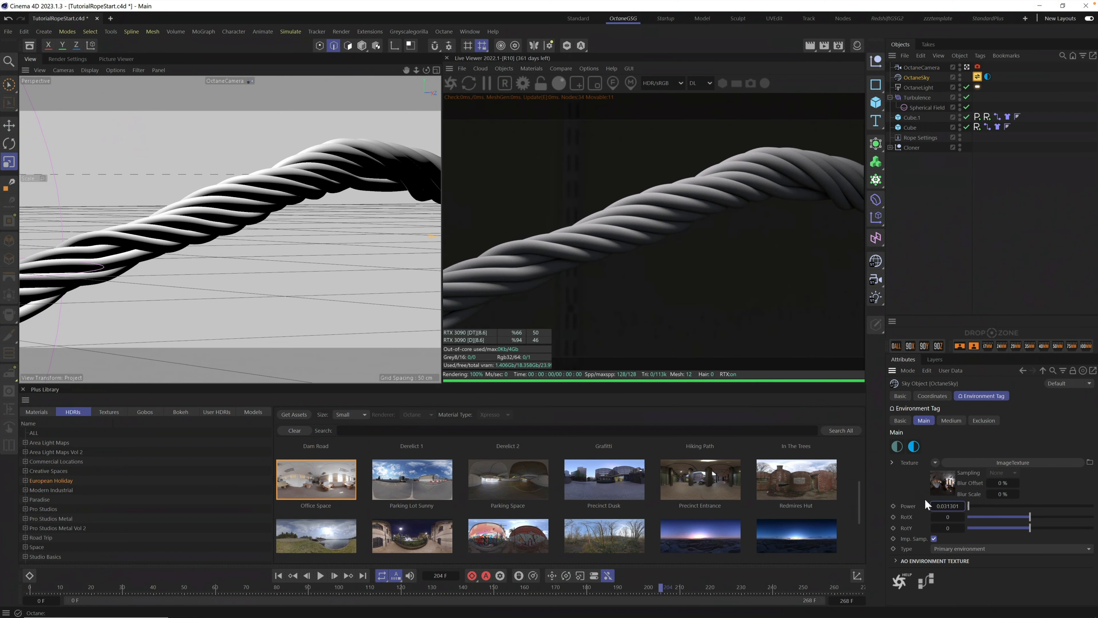
pyautogui.click(951, 549)
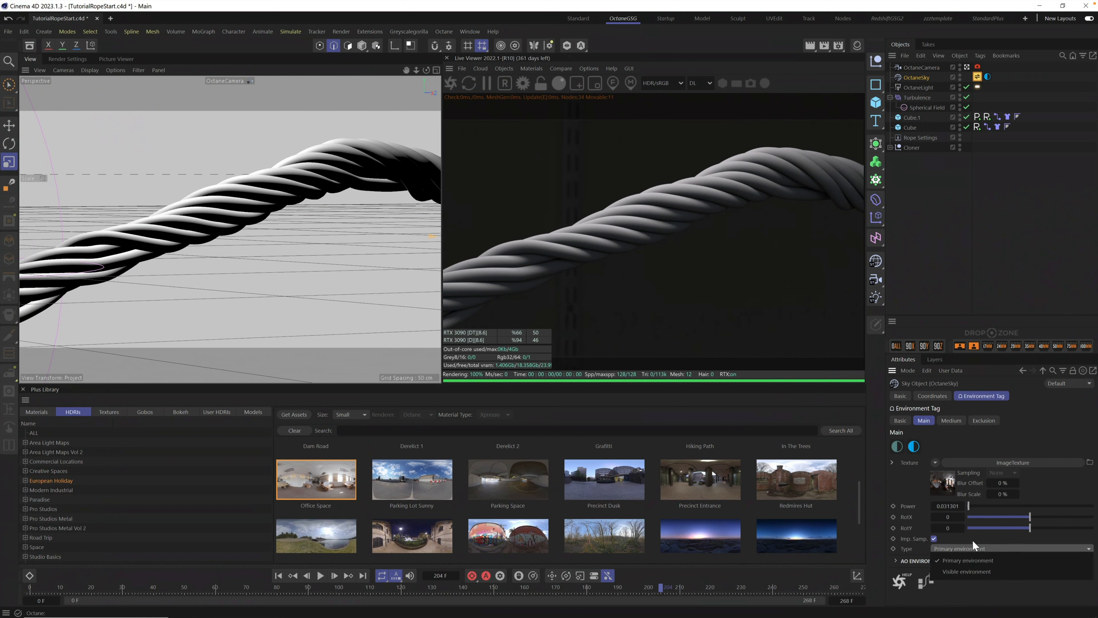
pyautogui.click(973, 553)
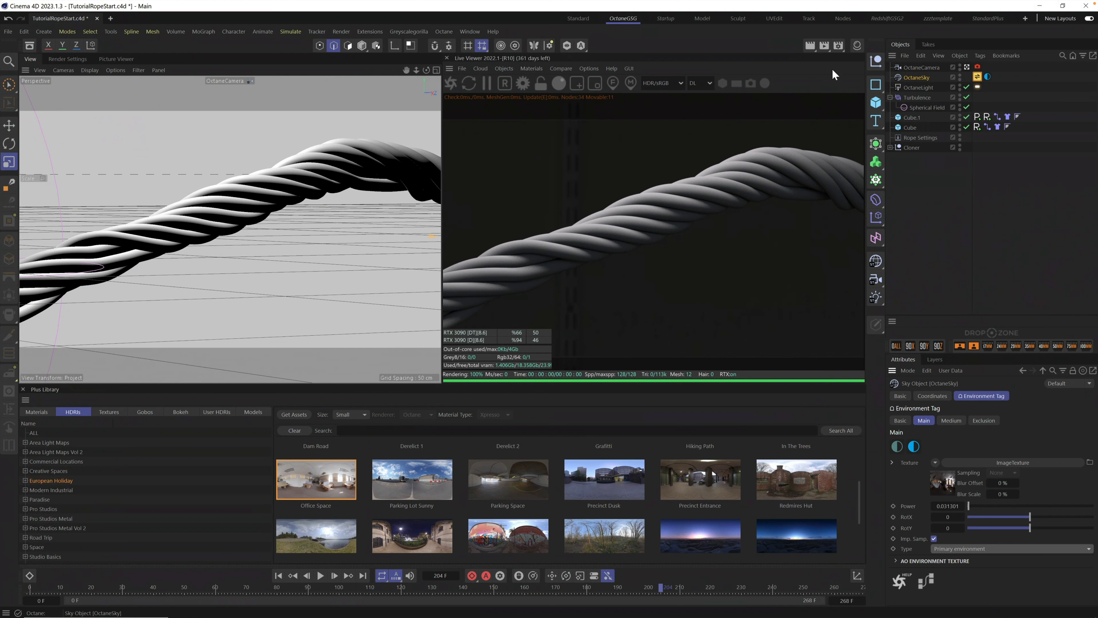
# Add a second Octane HDRI environment with an empty texture and set its type to Visible environment.
pyautogui.click(504, 68)
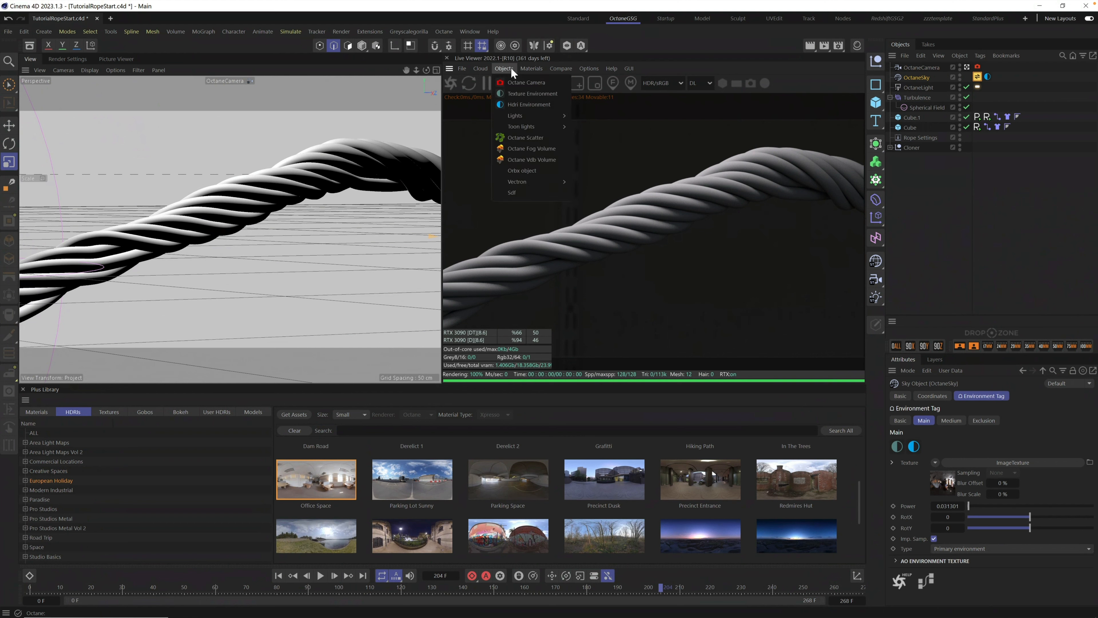
pyautogui.click(521, 104)
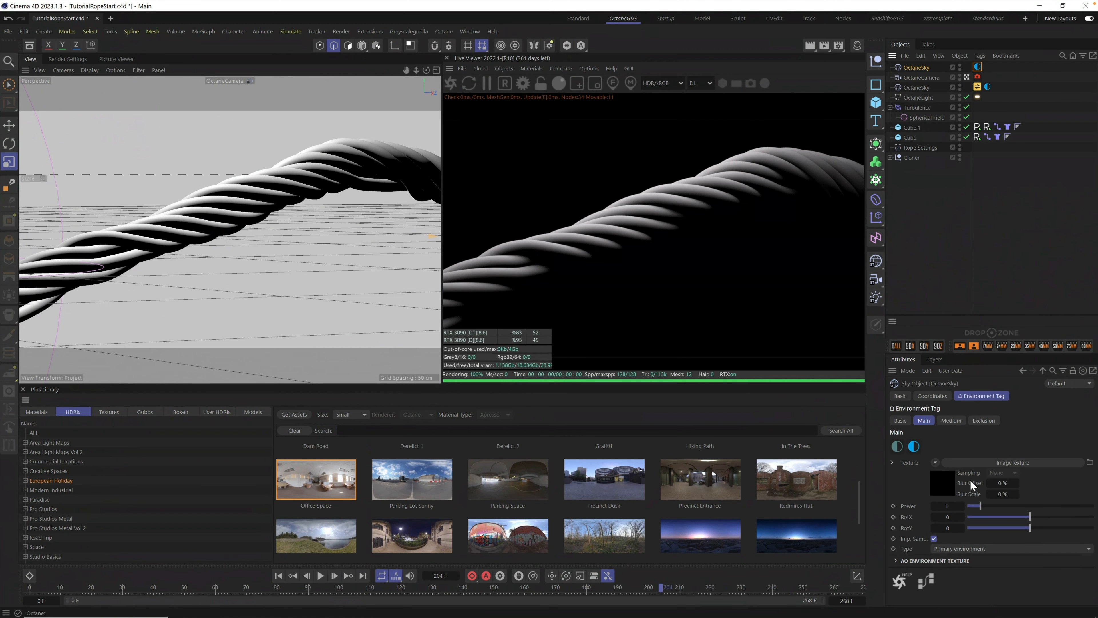
pyautogui.click(969, 550)
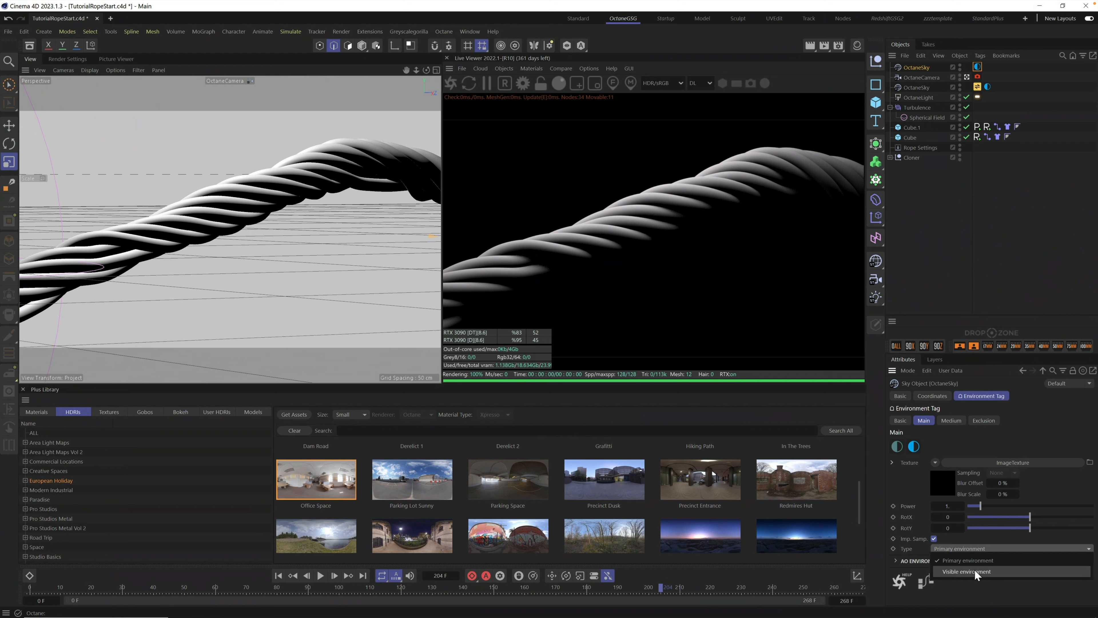
pyautogui.click(975, 568)
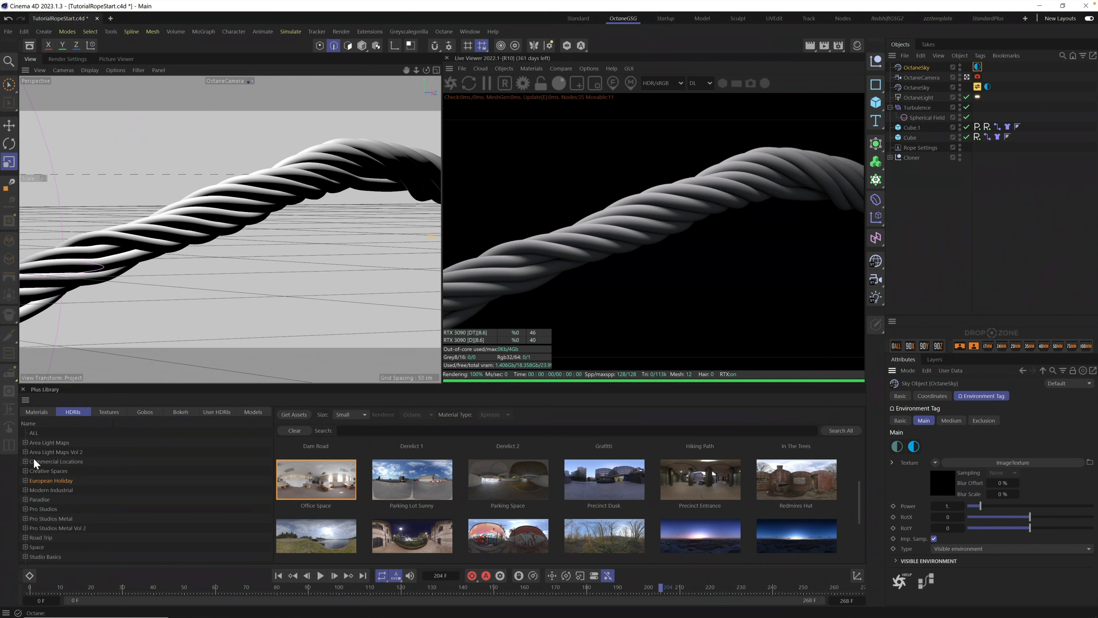
# Apply the Coral Paracord material from the Paracord - Octane library category to the Cloner object.
pyautogui.click(33, 412)
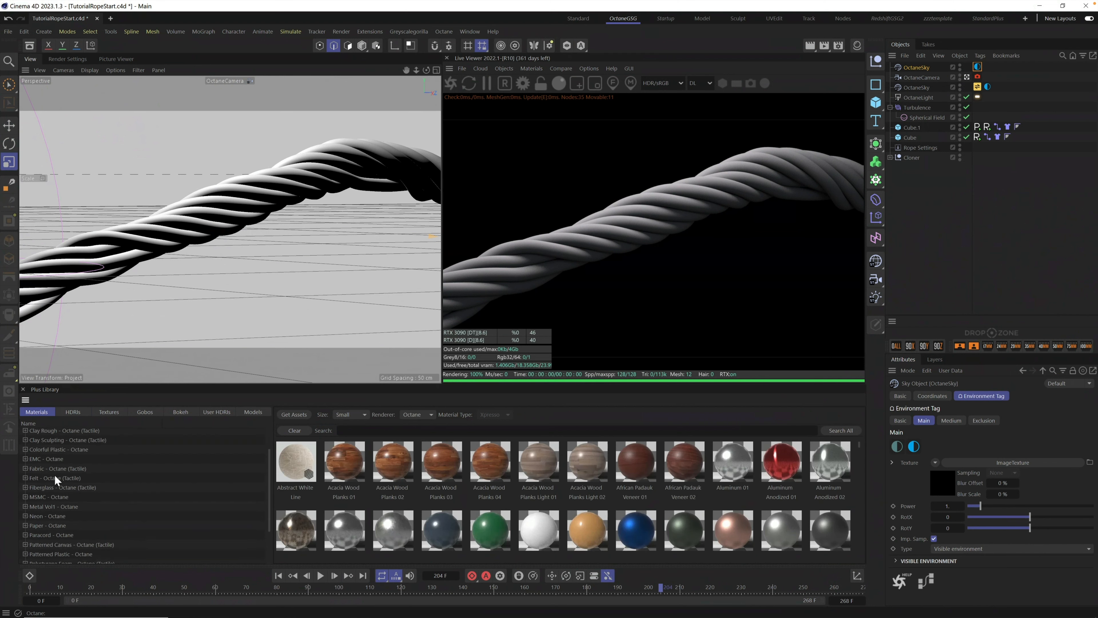
pyautogui.scroll(-1, 45, 499)
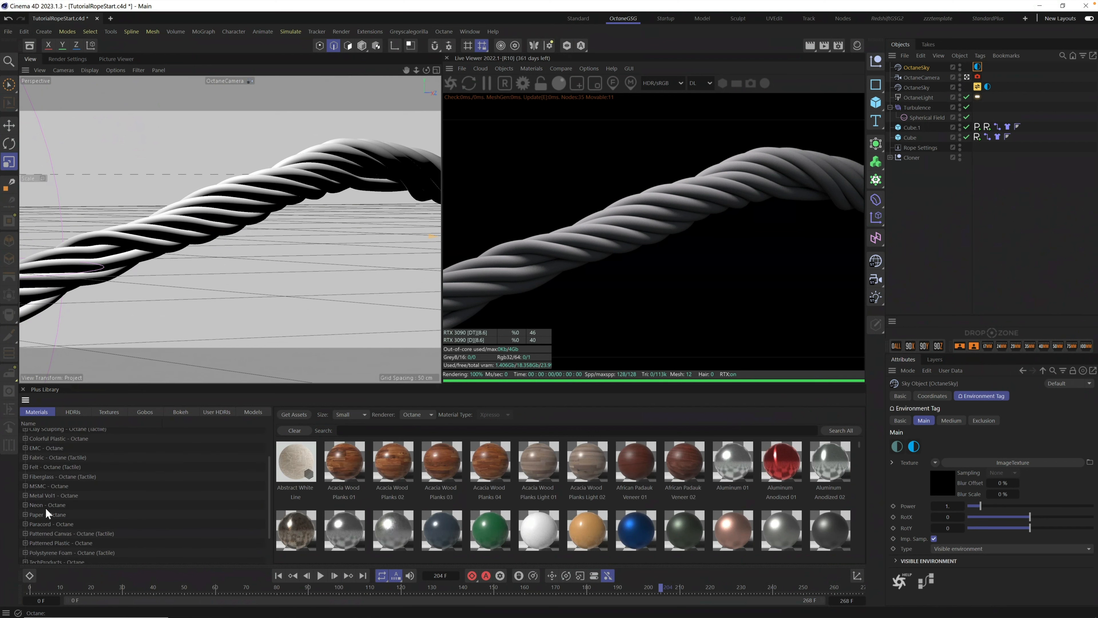
pyautogui.click(45, 524)
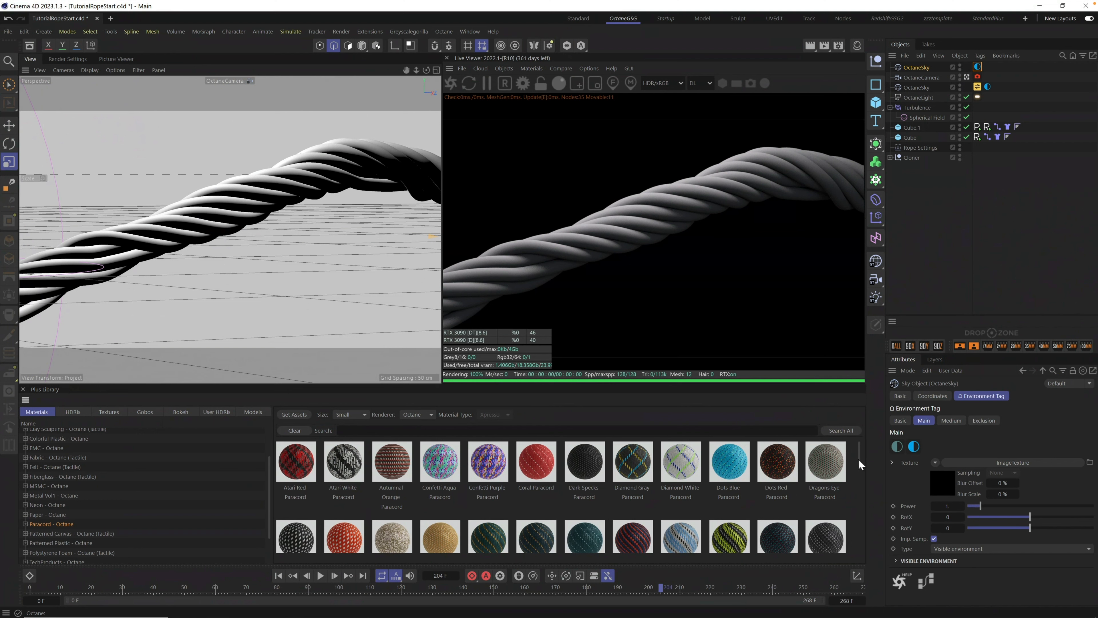
pyautogui.moveTo(859, 460)
pyautogui.mouseDown()
pyautogui.moveTo(871, 542)
pyautogui.moveTo(869, 442)
pyautogui.mouseUp()
pyautogui.moveTo(554, 462); pyautogui.dragTo(914, 158)
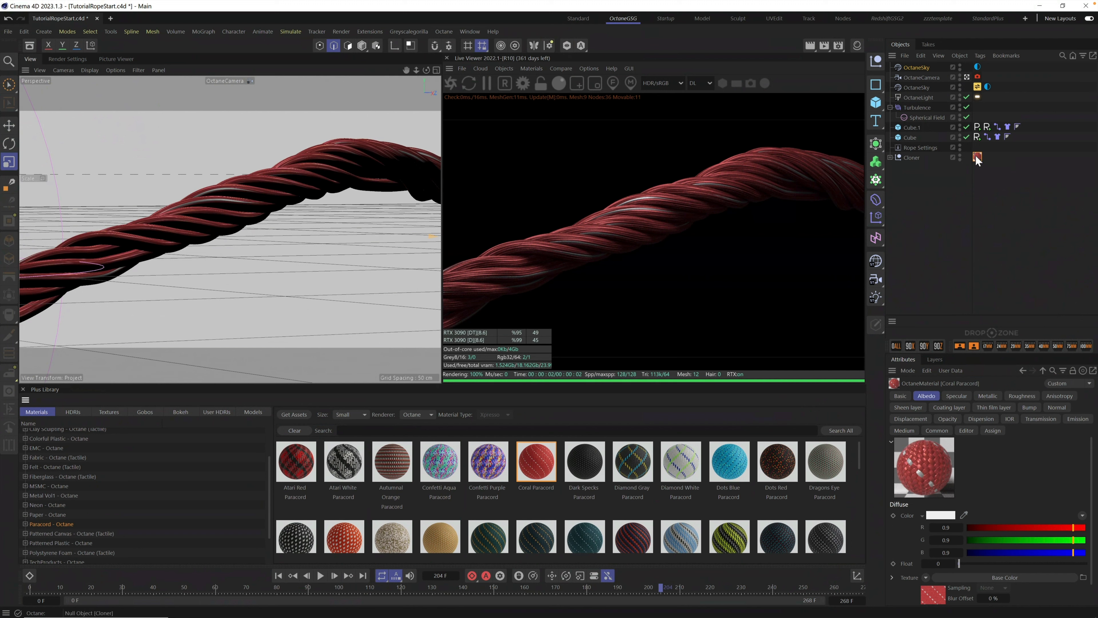
# Expand the Cloner object and set its Coral Paracord material tag's Length V to 5 %.
pyautogui.click(890, 157)
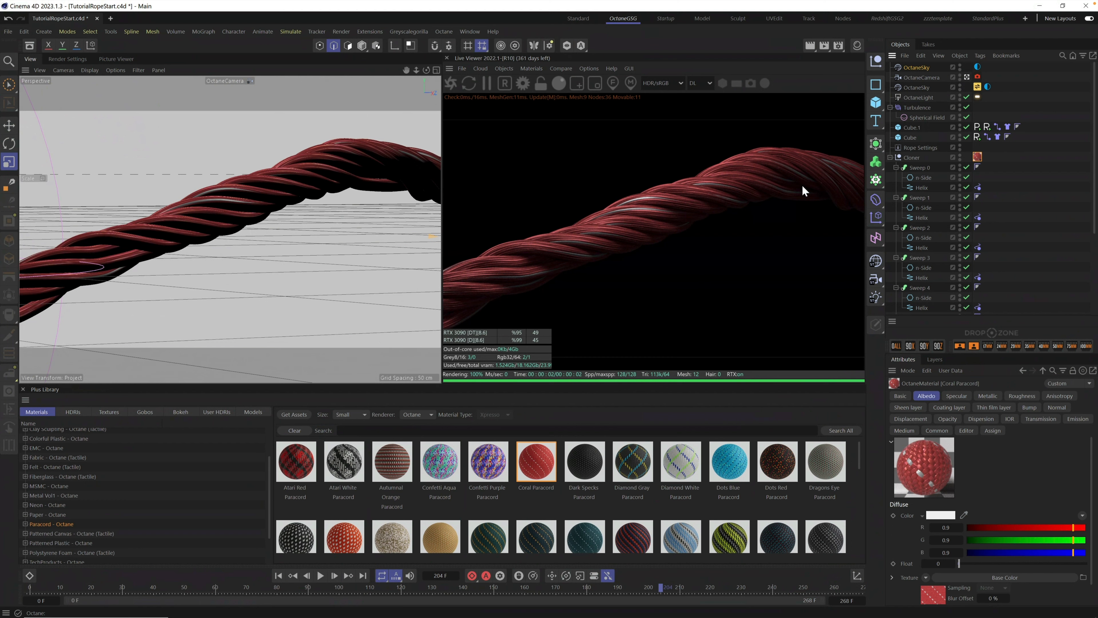
pyautogui.click(978, 157)
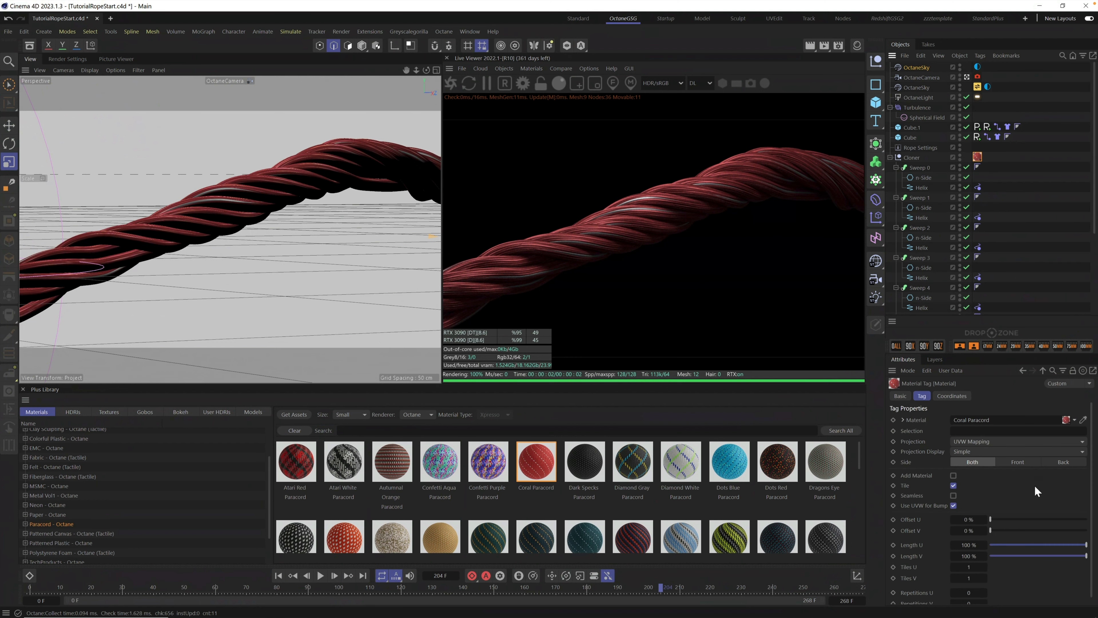
pyautogui.click(969, 555)
pyautogui.write('5')
pyautogui.press('Return')
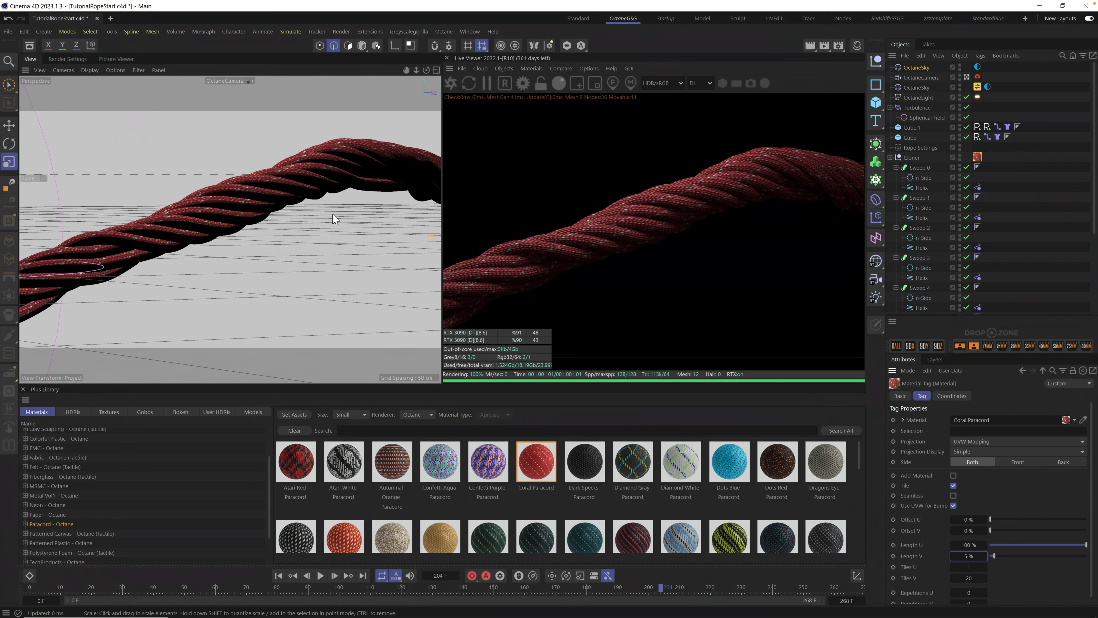
# Examine the rope's strands up close and try Length V values of 3 %, 1 % and 10 % on the material tag.
pyautogui.keyDown('alt'); pyautogui.moveTo(253, 193); pyautogui.dragTo(480, 109, button='right'); pyautogui.keyUp('alt')
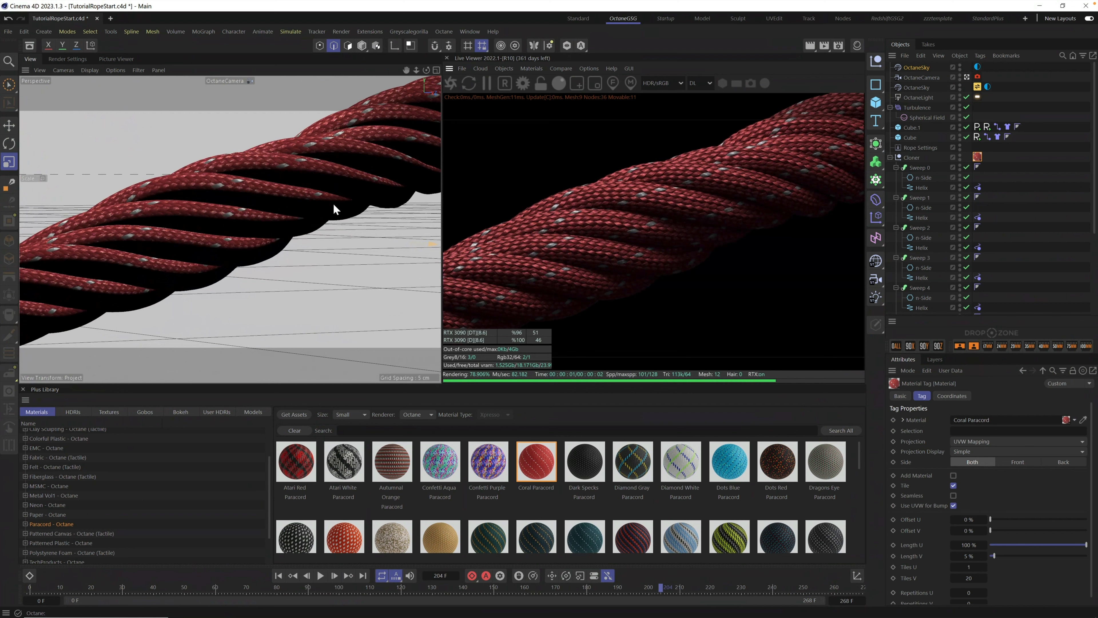
pyautogui.keyDown('alt'); pyautogui.moveTo(254, 202); pyautogui.dragTo(374, 174, button='right'); pyautogui.keyUp('alt')
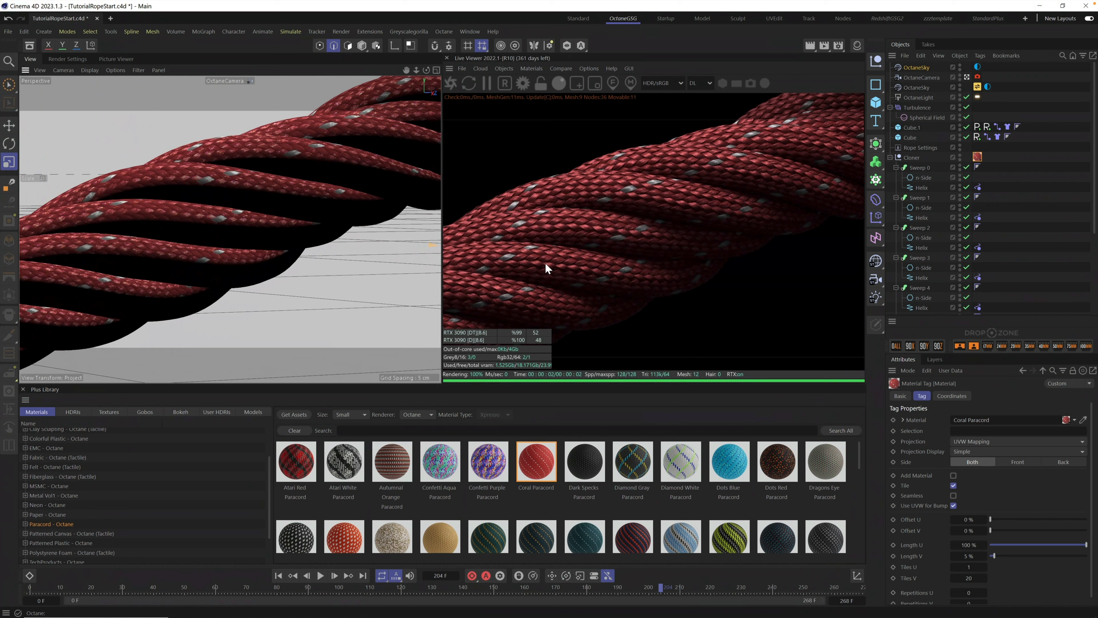
pyautogui.click(970, 556)
pyautogui.write('3')
pyautogui.press('Return')
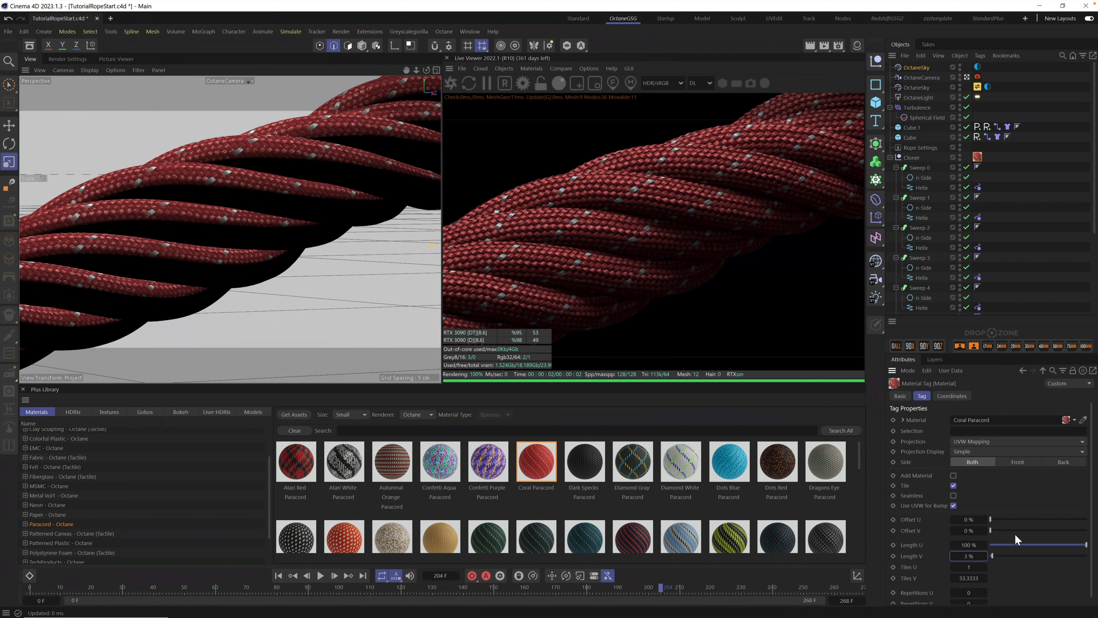
pyautogui.write('1')
pyautogui.press('Return')
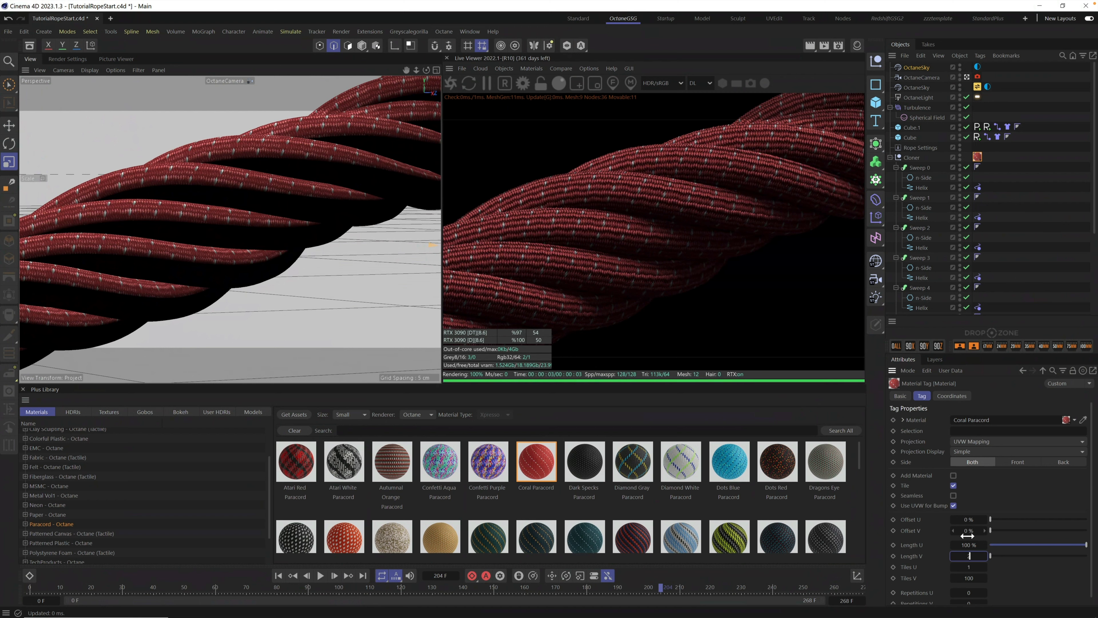
pyautogui.write('10')
pyautogui.press('Return')
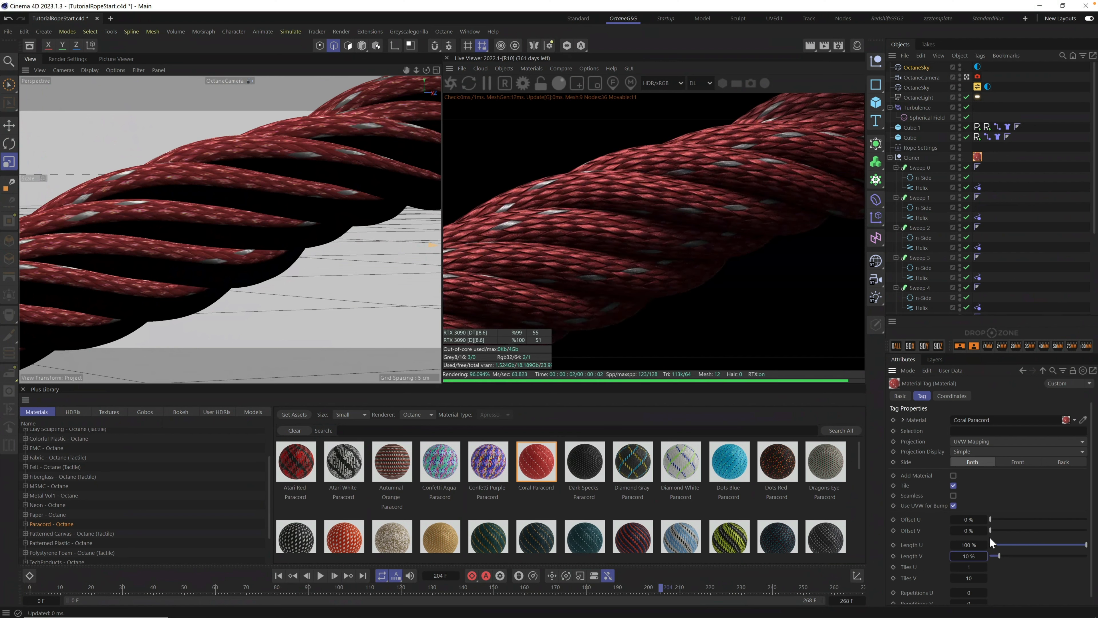
# Set the Coral Paracord tag's Length V to 2 % and check the weave from a wider, slightly rotated view.
pyautogui.write('2')
pyautogui.press('Return')
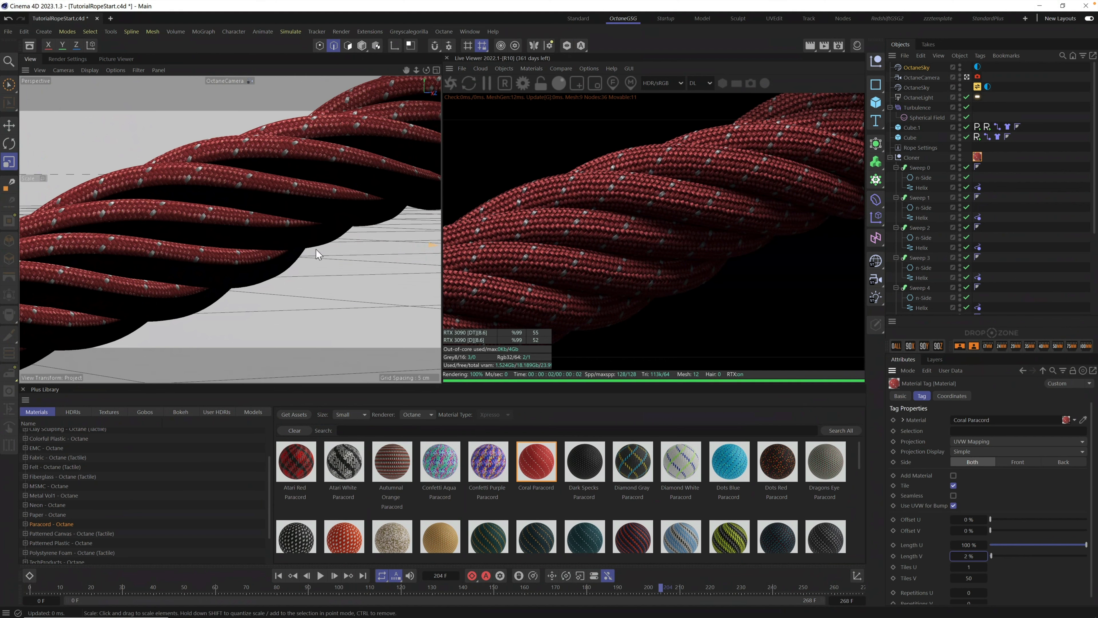
pyautogui.keyDown('alt'); pyautogui.moveTo(312, 210); pyautogui.dragTo(199, 292, button='right'); pyautogui.keyUp('alt')
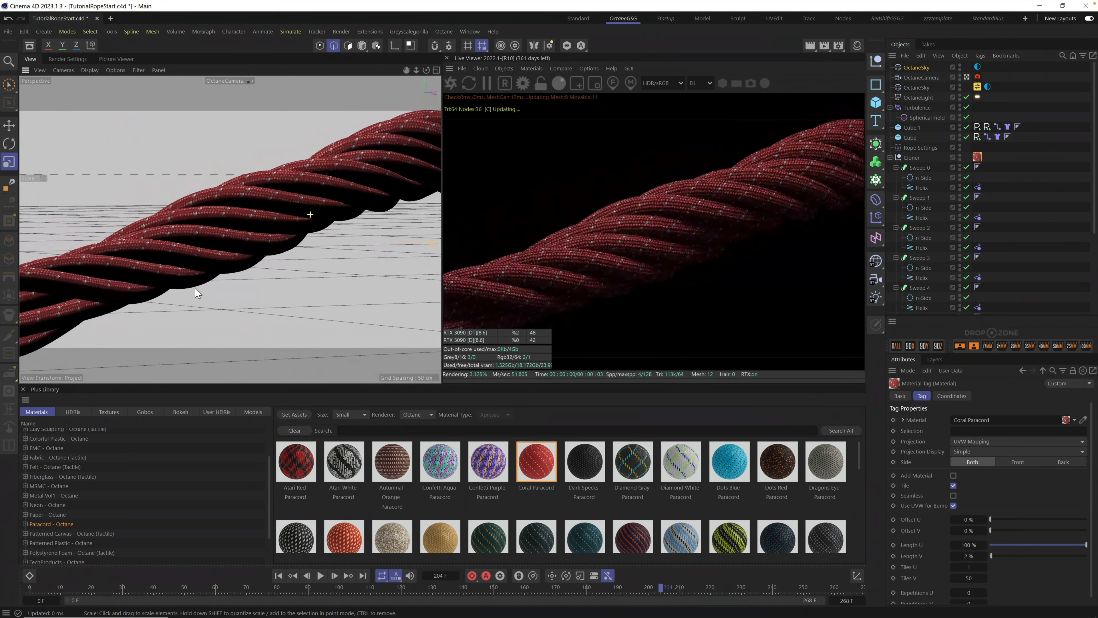
pyautogui.moveTo(253, 271)
pyautogui.keyDown('alt'); pyautogui.mouseDown()
pyautogui.moveTo(263, 265)
pyautogui.moveTo(257, 284)
pyautogui.mouseUp(); pyautogui.keyUp('alt')
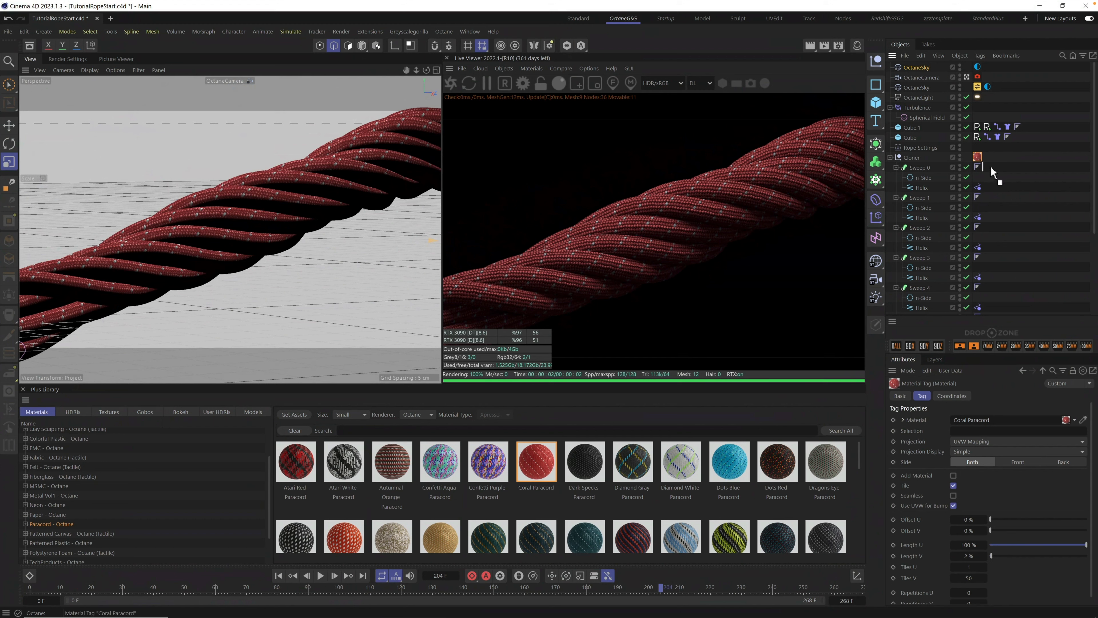
# Move the Coral Paracord material tag from the Cloner to its first strand, Sweep 0.
pyautogui.moveTo(991, 167); pyautogui.dragTo(992, 168)
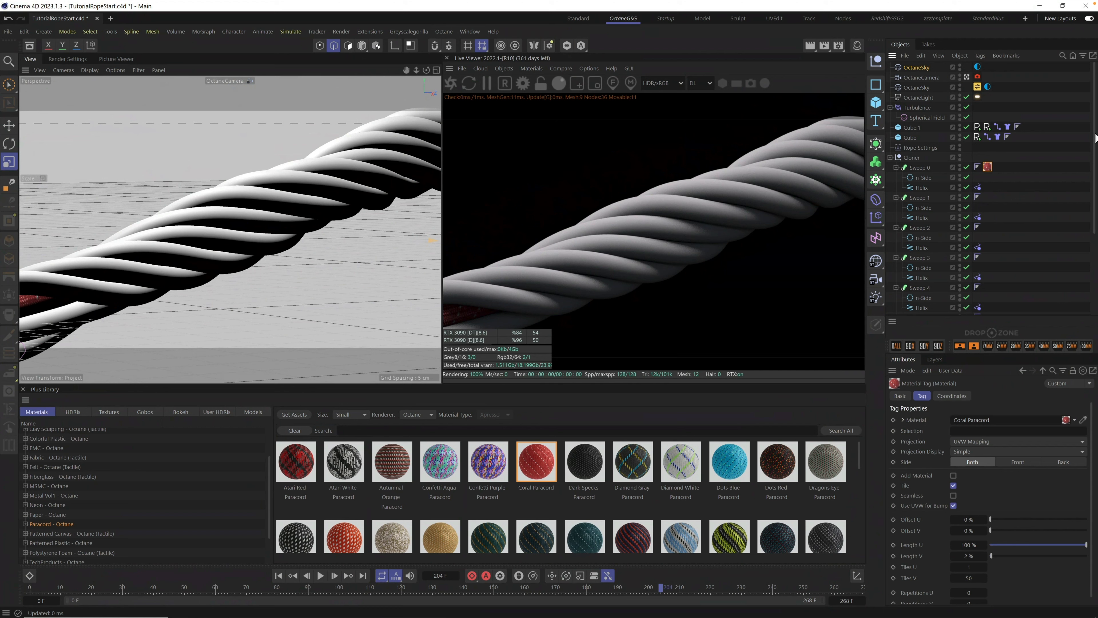
pyautogui.scroll(-5, 1096, 138)
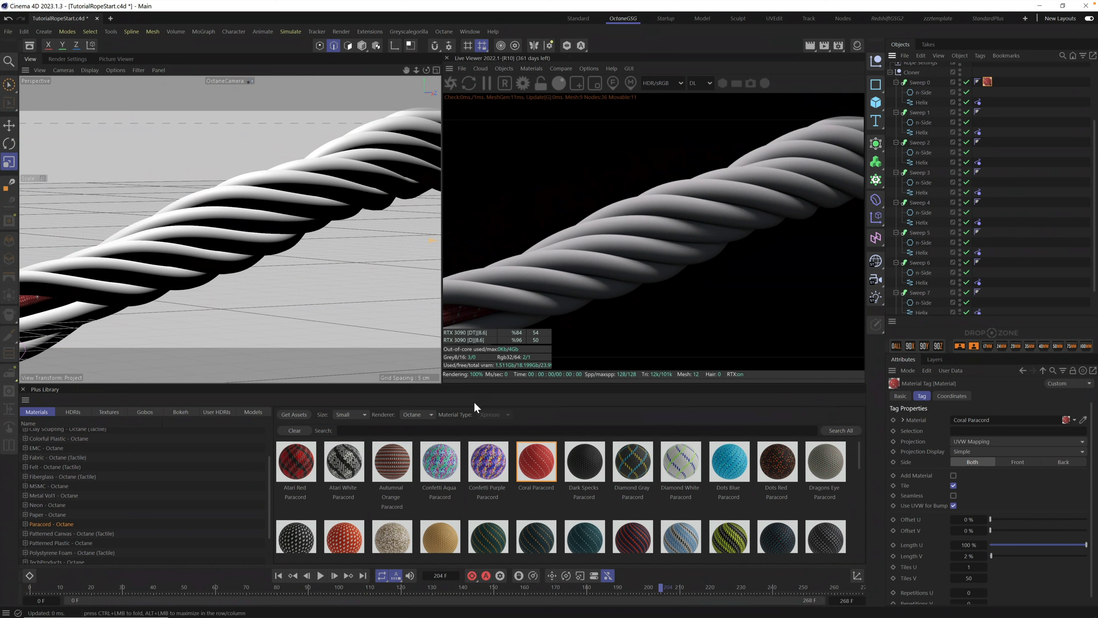
# Apply the Flowers Orange, Jagged Orange, Green Gold and Golden Eye Paracord materials to Sweep 1, 2, 3 and 4 respectively.
pyautogui.moveTo(348, 541); pyautogui.dragTo(920, 152)
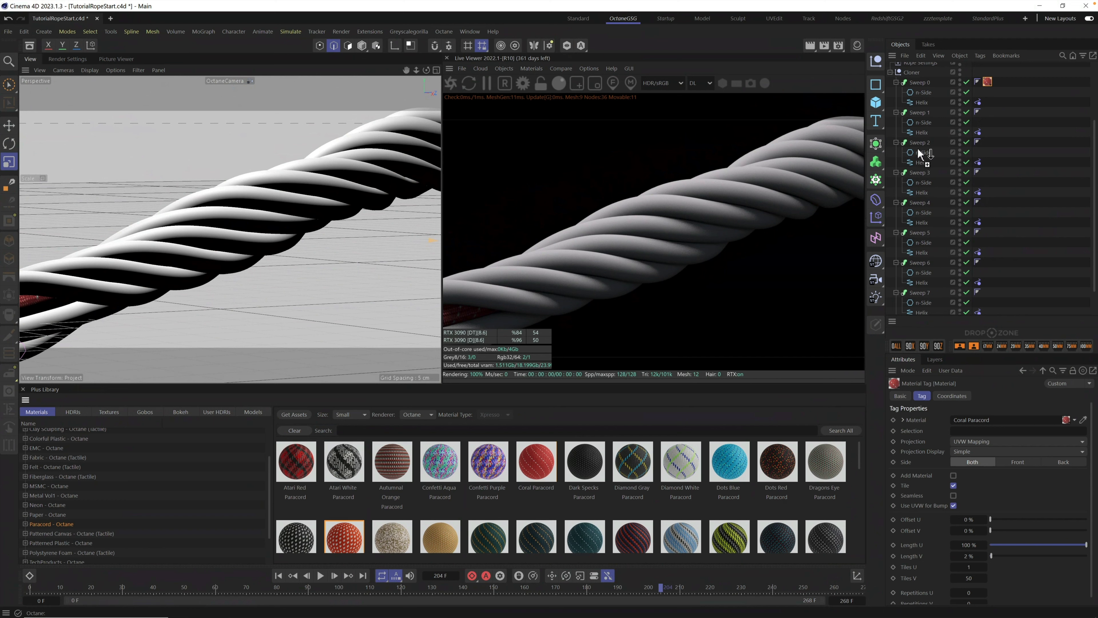
pyautogui.moveTo(917, 110); pyautogui.dragTo(917, 113)
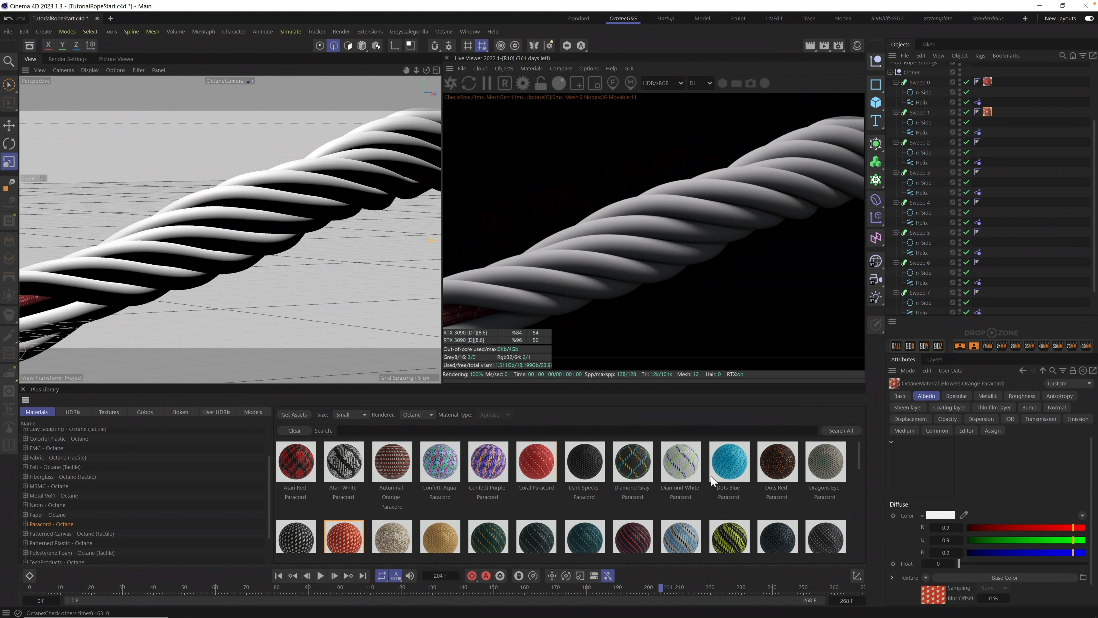
pyautogui.moveTo(638, 538); pyautogui.dragTo(918, 145)
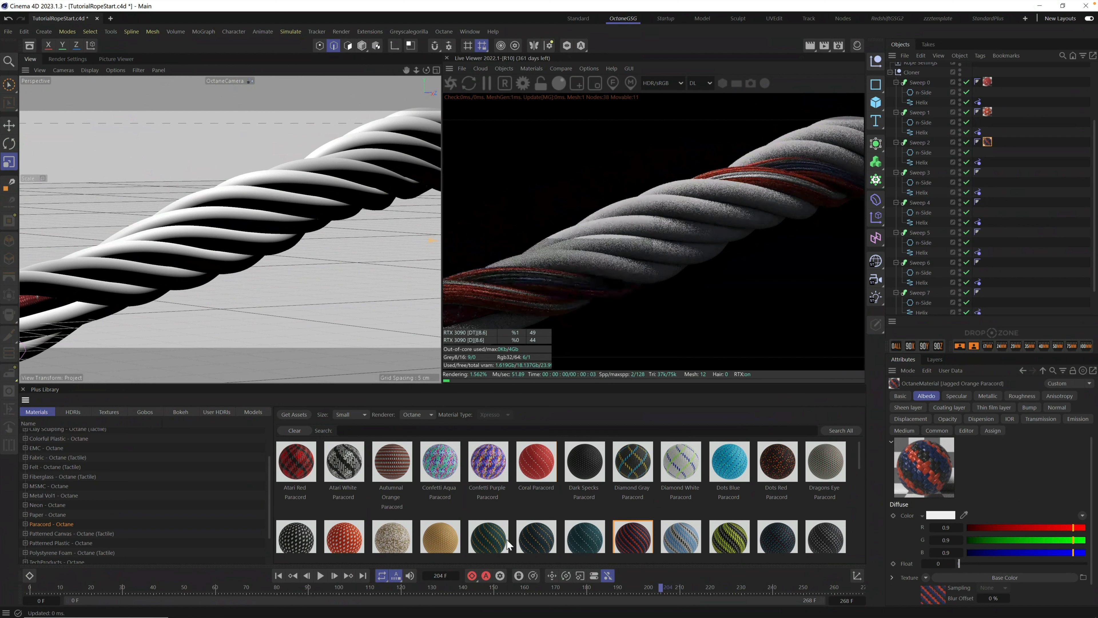
pyautogui.moveTo(508, 545); pyautogui.dragTo(840, 289)
pyautogui.moveTo(925, 163); pyautogui.dragTo(922, 170)
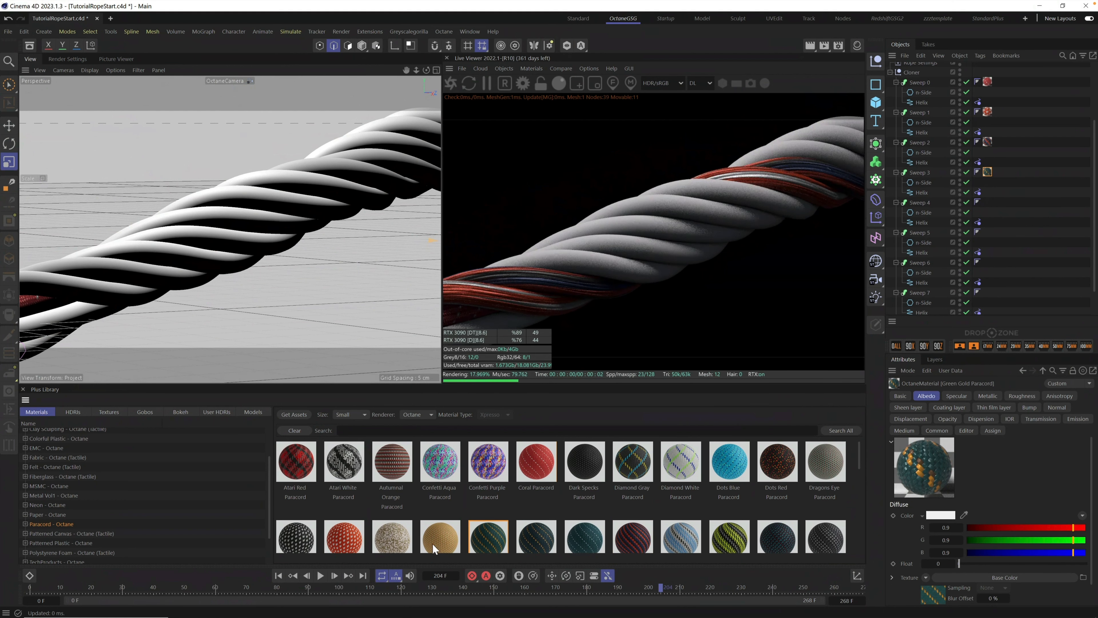
pyautogui.moveTo(435, 541); pyautogui.dragTo(702, 379)
pyautogui.moveTo(918, 206); pyautogui.dragTo(918, 204)
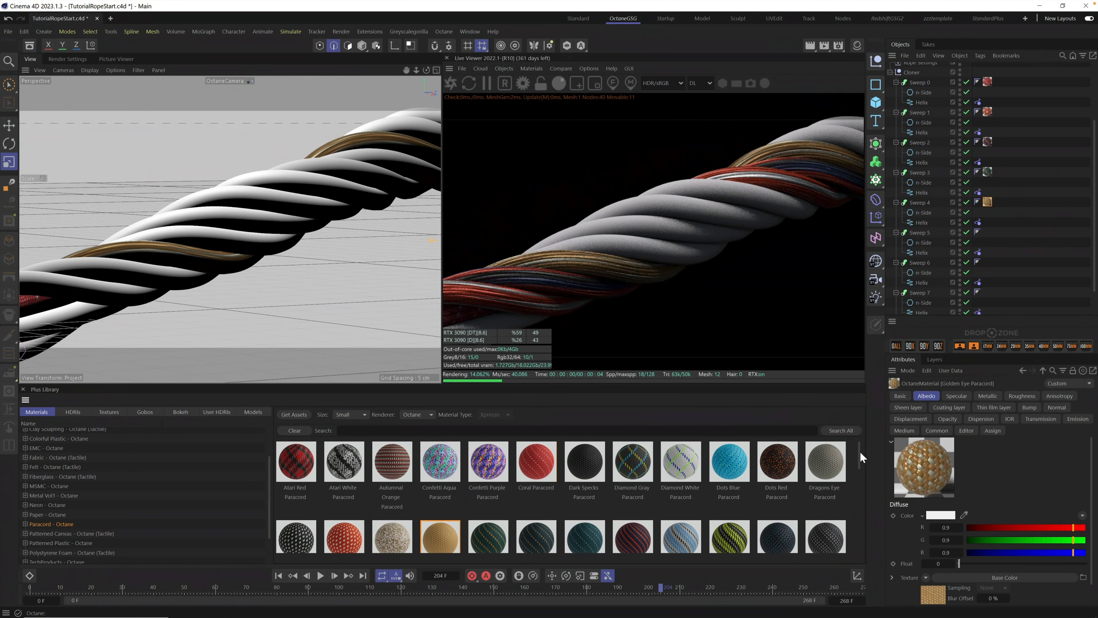
# Apply the Popcorn White, Pumpkin, Lineup Sunset and Popcorn Gold Paracord materials to Sweep 5, 6, 7 and 8 respectively.
pyautogui.scroll(-3, 861, 463)
pyautogui.moveTo(741, 520); pyautogui.dragTo(923, 232)
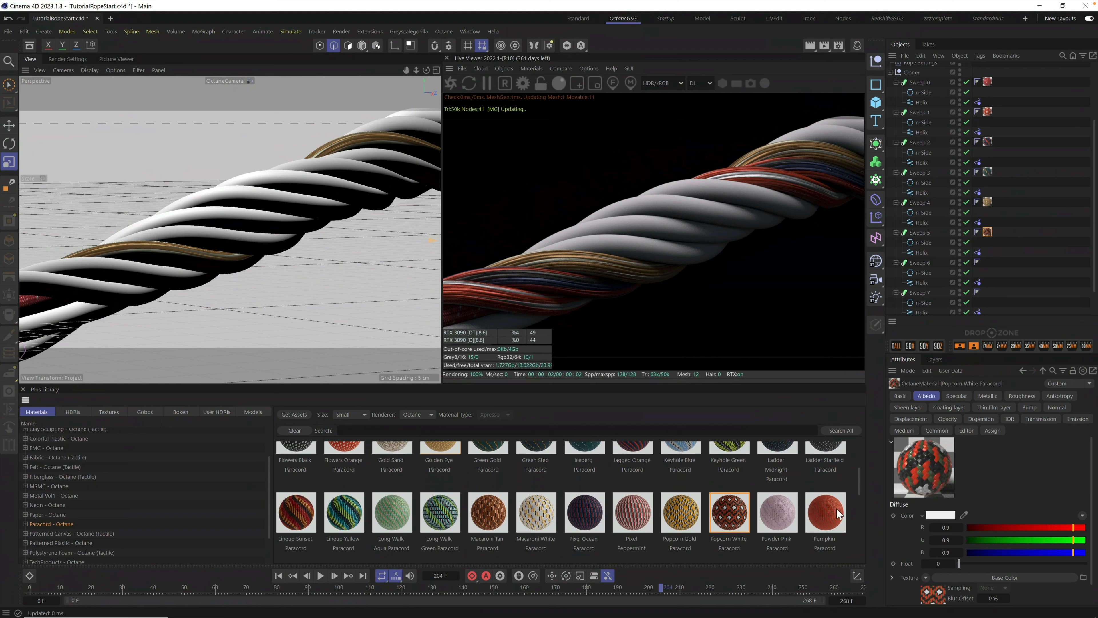
pyautogui.moveTo(846, 520); pyautogui.dragTo(923, 263)
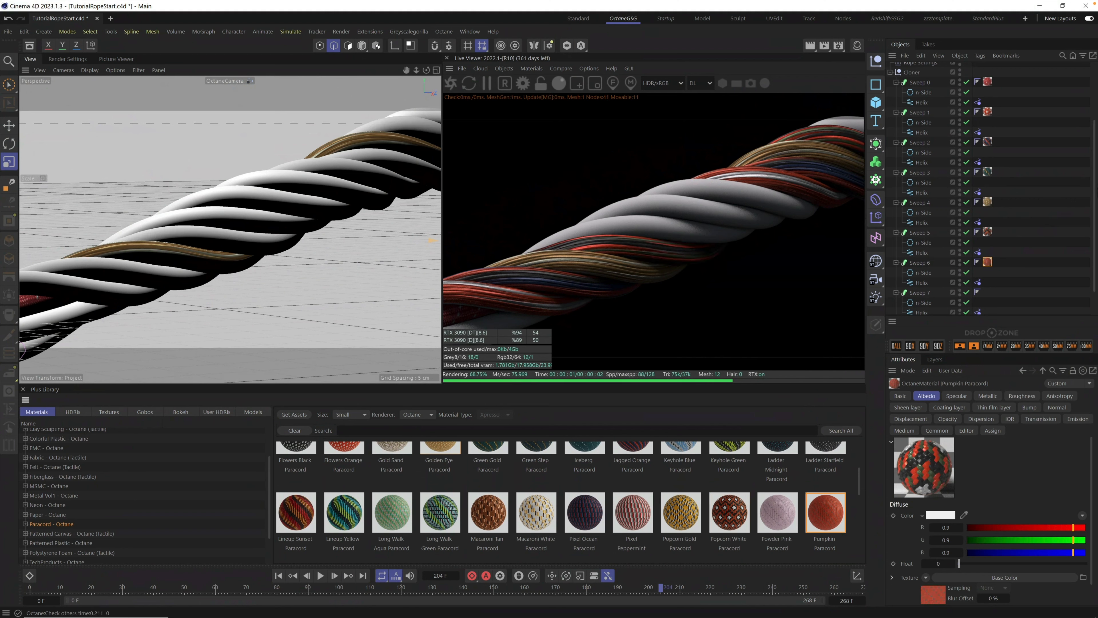
pyautogui.scroll(-2, 990, 189)
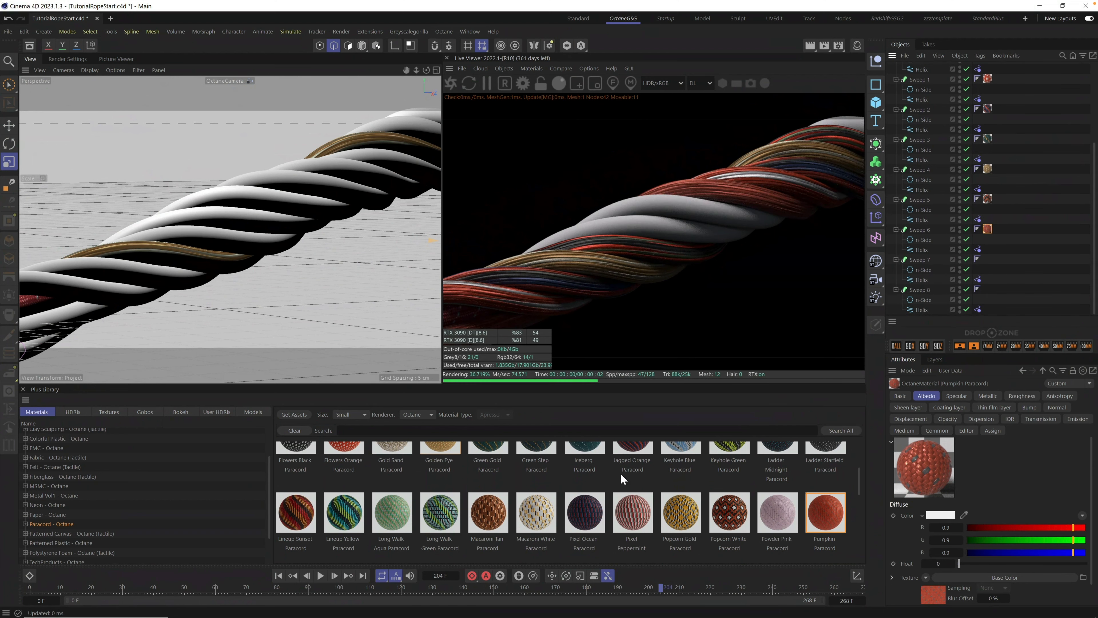
pyautogui.moveTo(298, 522); pyautogui.dragTo(923, 260)
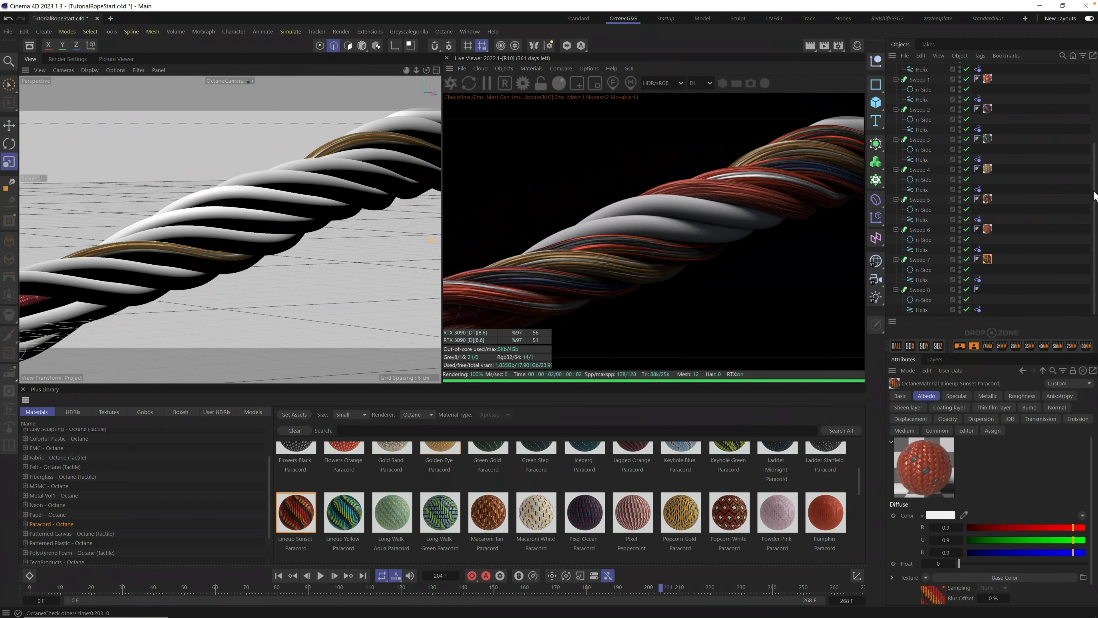
pyautogui.moveTo(693, 508); pyautogui.dragTo(915, 286)
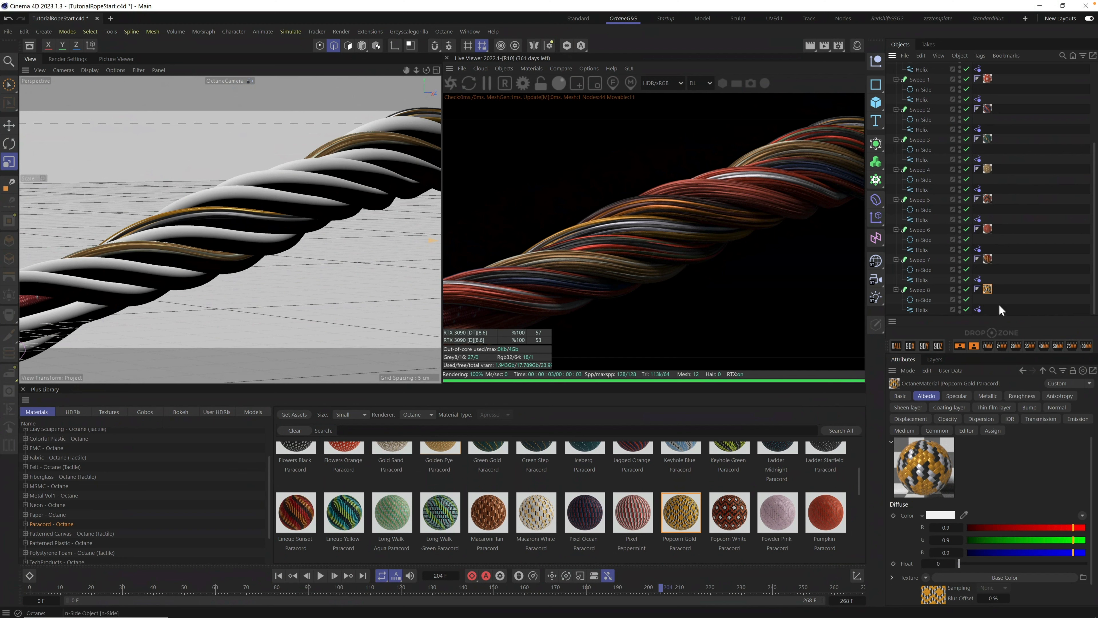
# Select the material tags of all nine sweeps together and set their Length V to 2 %.
pyautogui.moveTo(1002, 306); pyautogui.dragTo(988, 43)
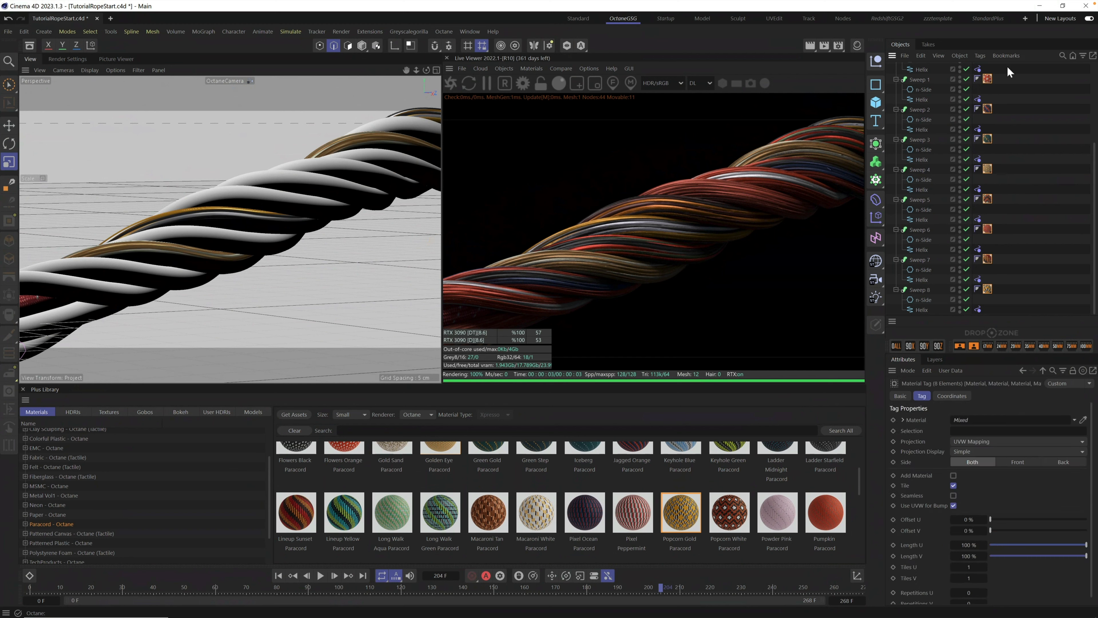
pyautogui.scroll(4, 1096, 130)
pyautogui.moveTo(1096, 131); pyautogui.dragTo(1097, 122)
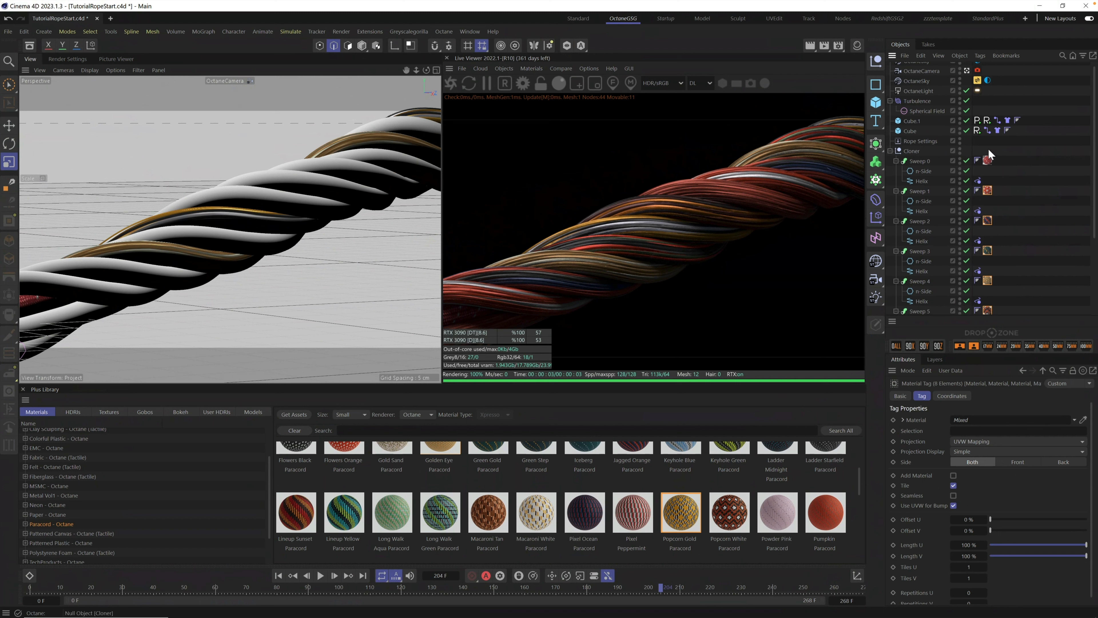
pyautogui.keyDown('shift'); pyautogui.click(989, 158); pyautogui.keyUp('shift')
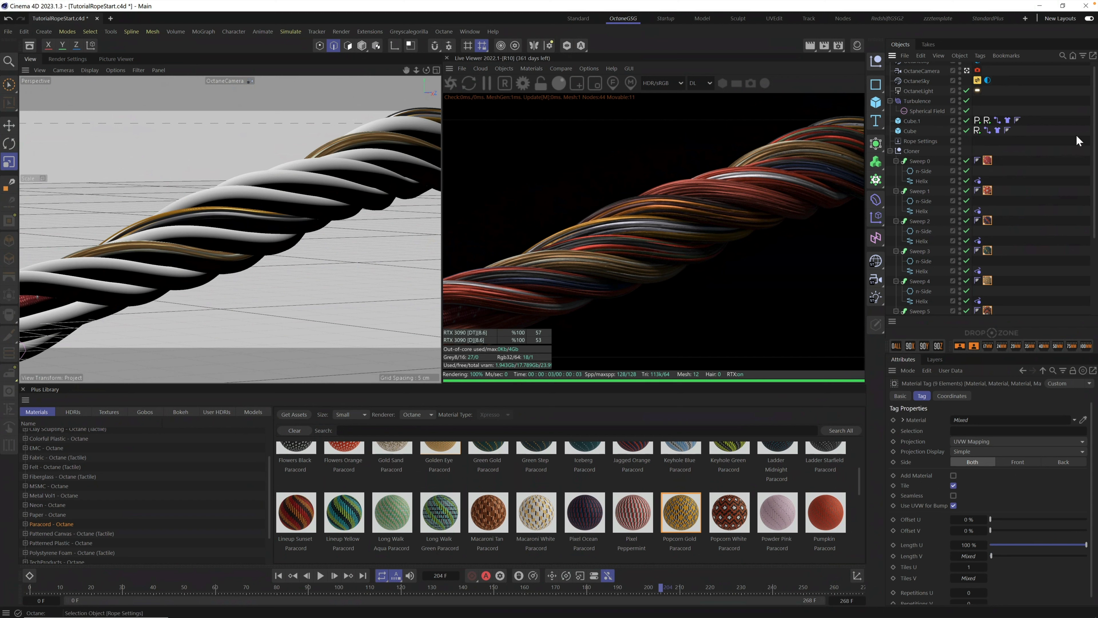
pyautogui.moveTo(991, 147); pyautogui.dragTo(1002, 301)
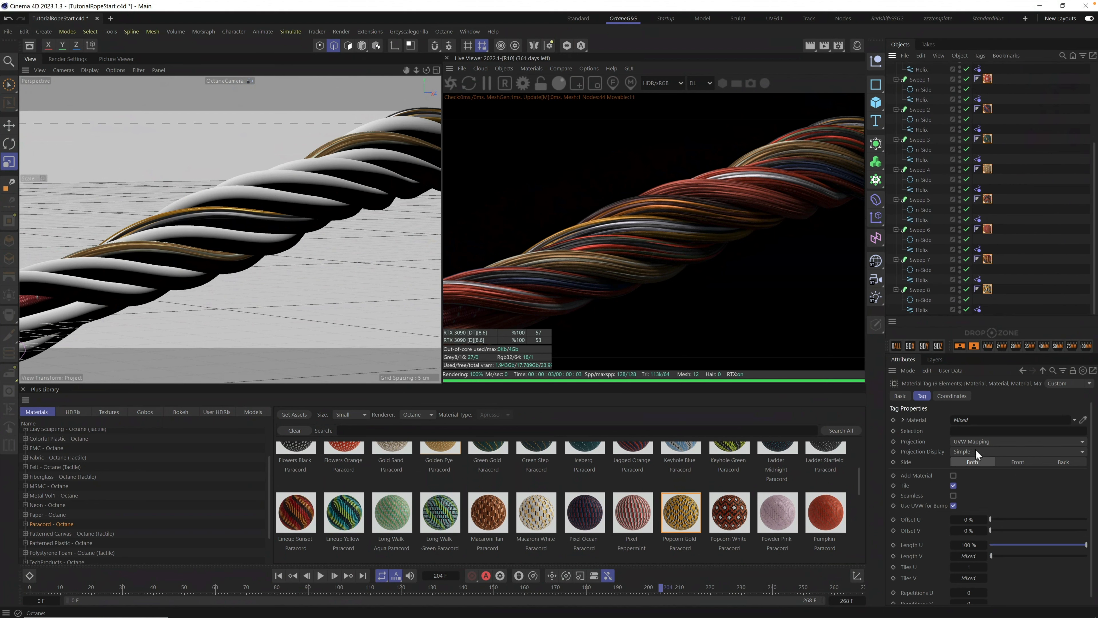
pyautogui.click(969, 558)
pyautogui.write('2')
pyautogui.press('Return')
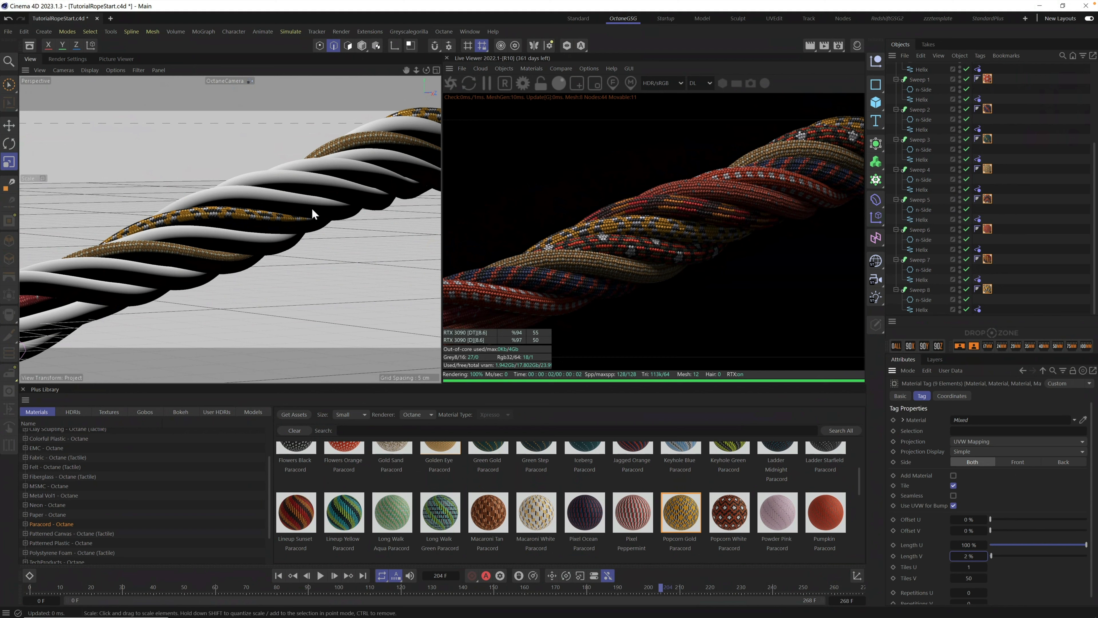
# Collapse the Cloner's hierarchy and select the OctaneCamera, reframing more of the rope.
pyautogui.keyDown('alt'); pyautogui.moveTo(312, 207); pyautogui.dragTo(312, 234); pyautogui.keyUp('alt')
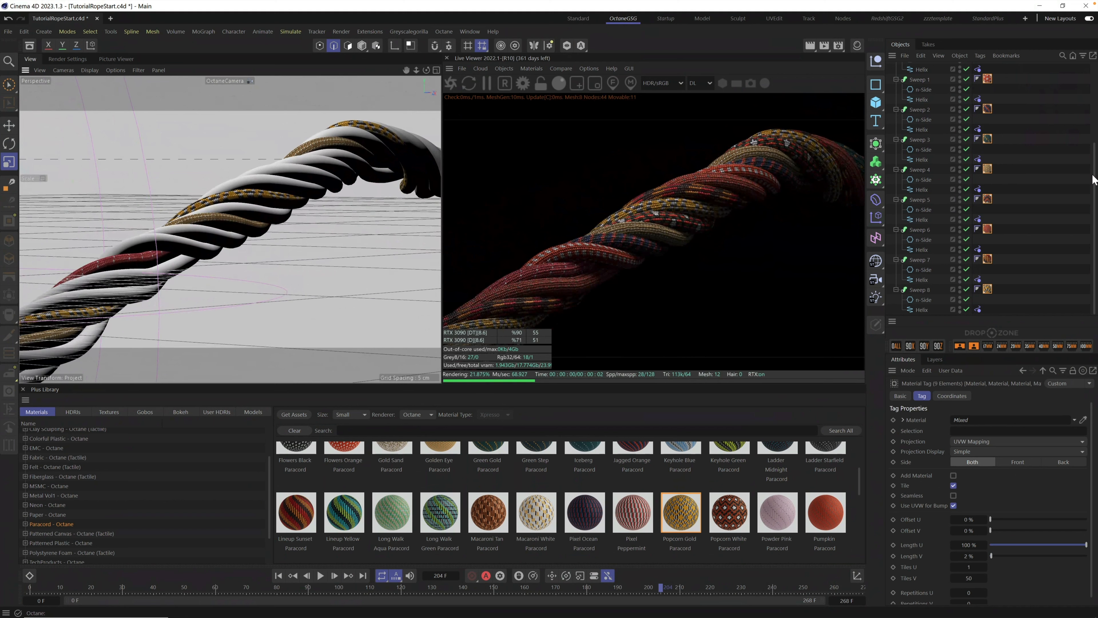
pyautogui.scroll(5, 1068, 159)
pyautogui.click(890, 157)
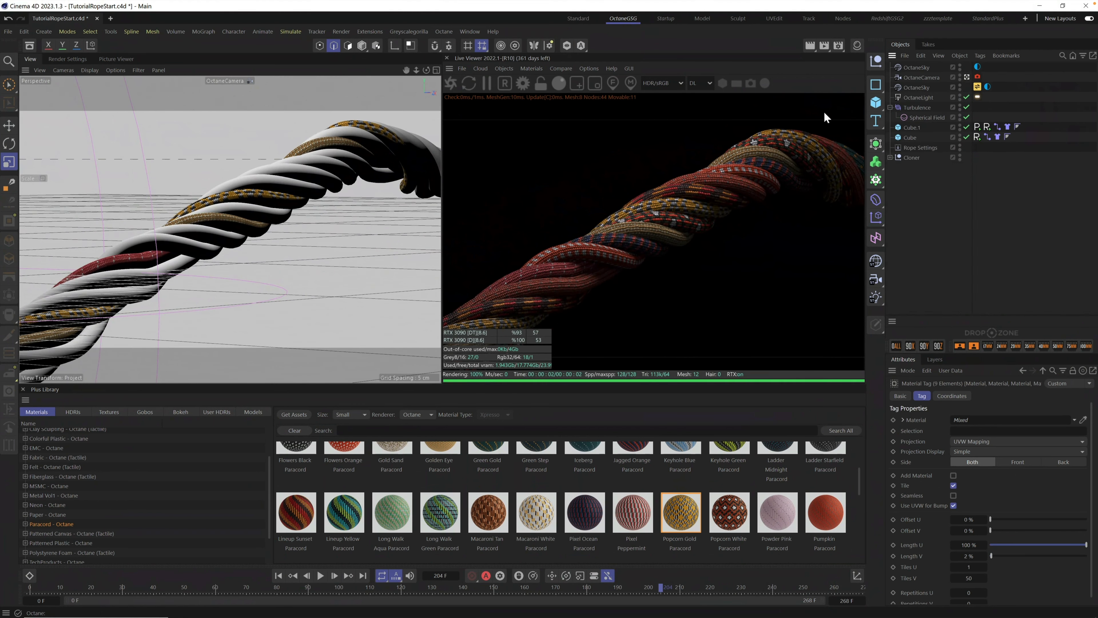
pyautogui.click(922, 77)
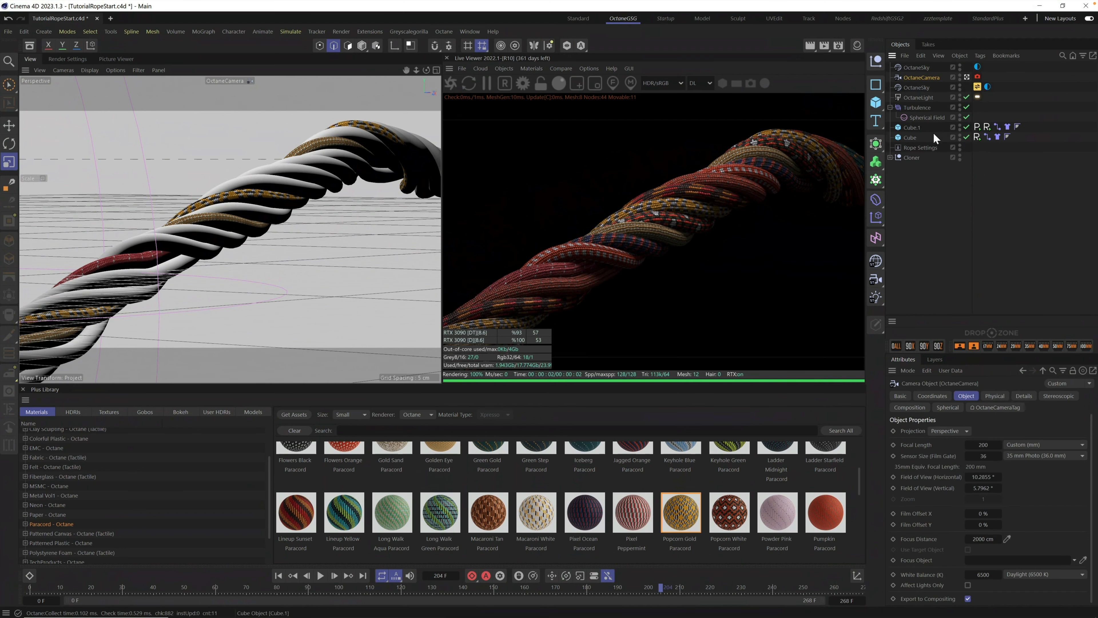
pyautogui.moveTo(292, 199)
pyautogui.keyDown('alt'); pyautogui.mouseDown()
pyautogui.moveTo(299, 190)
pyautogui.moveTo(283, 195)
pyautogui.mouseUp(); pyautogui.keyUp('alt')
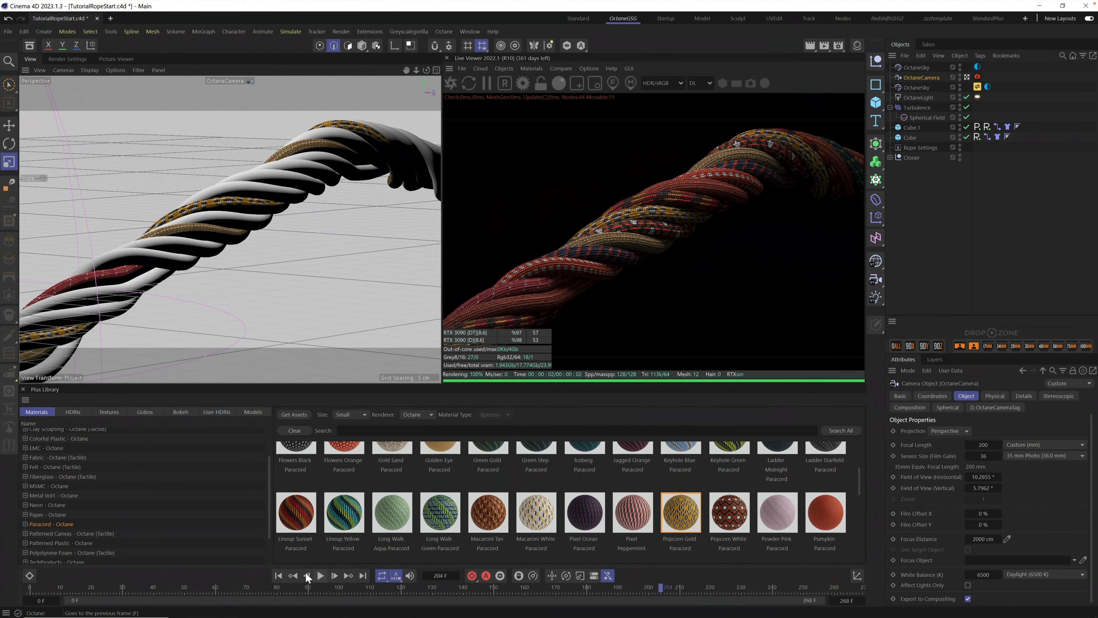
# Play the rope simulation from the first frame and stop it at frame 86.
pyautogui.click(278, 575)
pyautogui.click(319, 576)
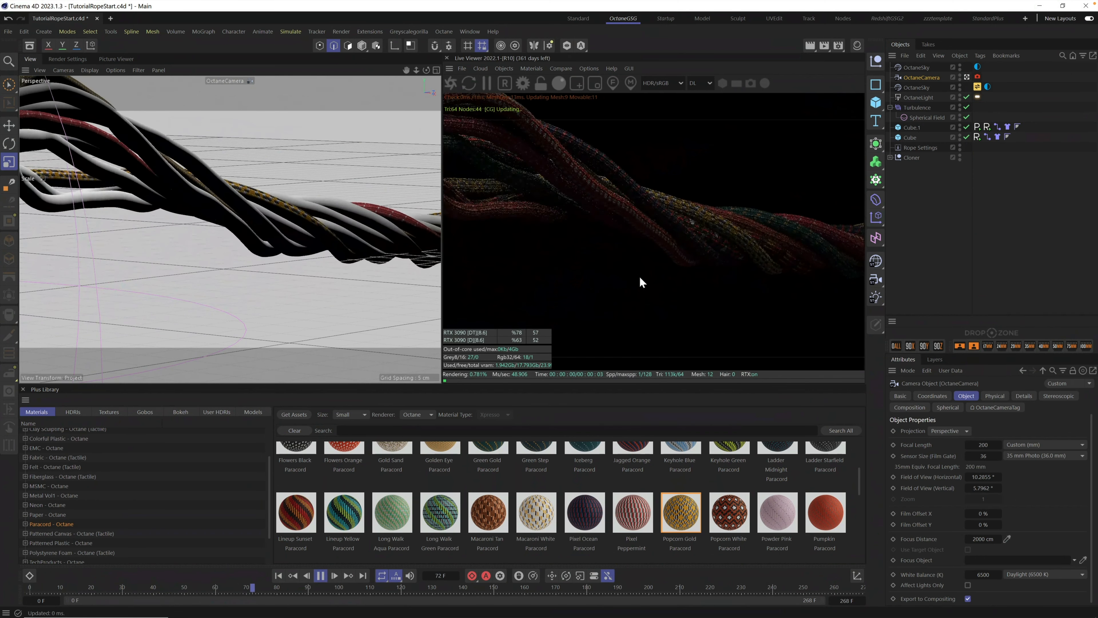
pyautogui.click(322, 575)
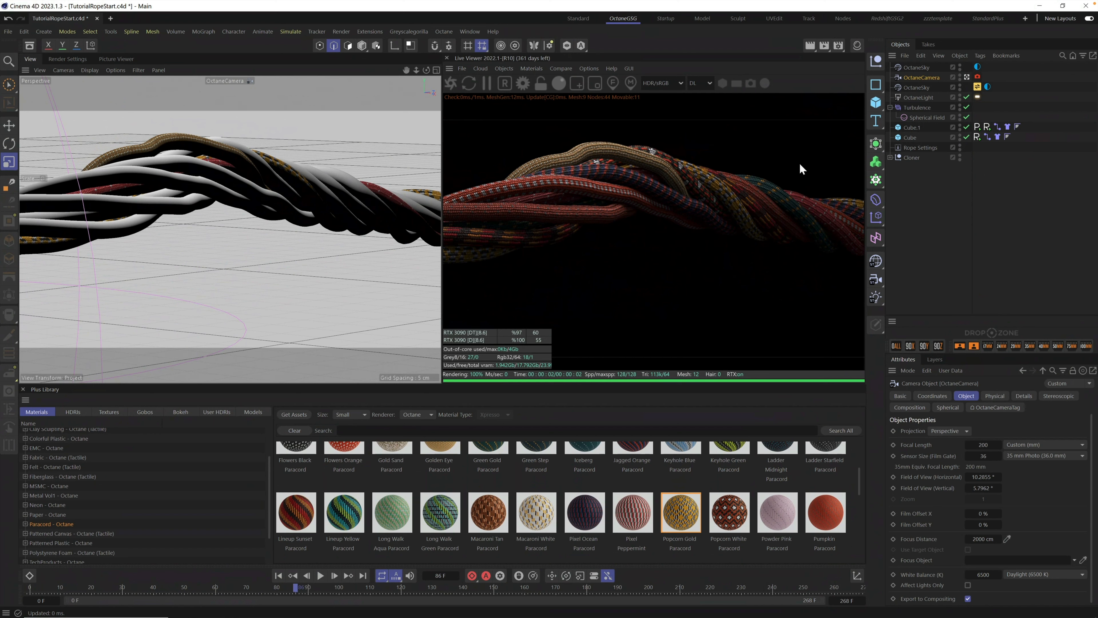
# Add a 200 cm cube and, outside the OctaneCamera view, move it down beneath the rope.
pyautogui.click(877, 103)
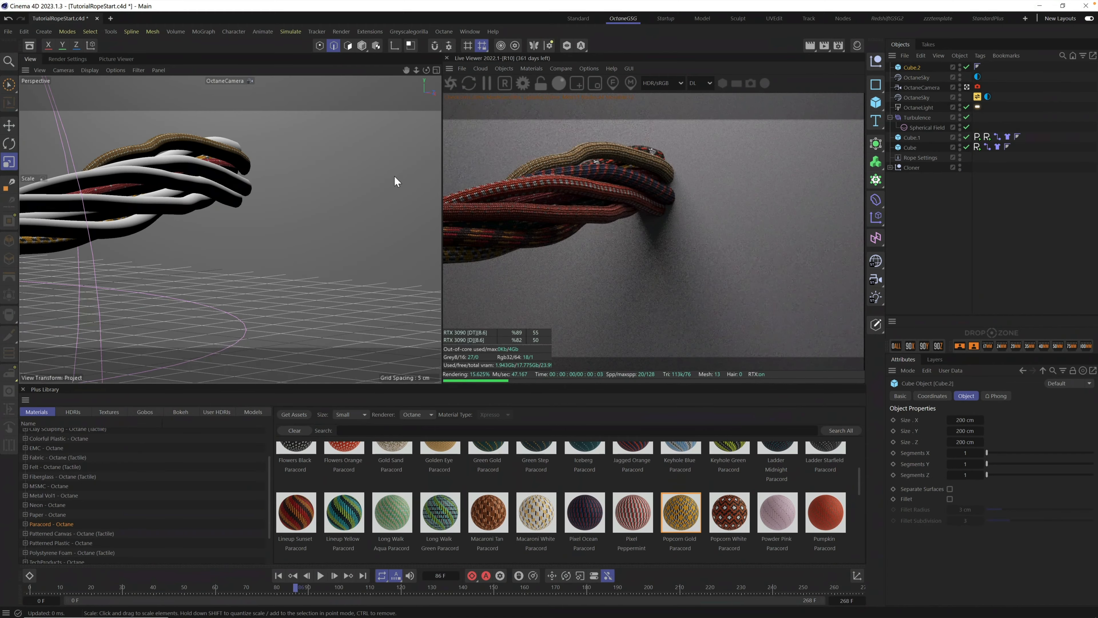
pyautogui.keyDown('alt'); pyautogui.moveTo(337, 244); pyautogui.dragTo(367, 228); pyautogui.keyUp('alt')
pyautogui.click(967, 87)
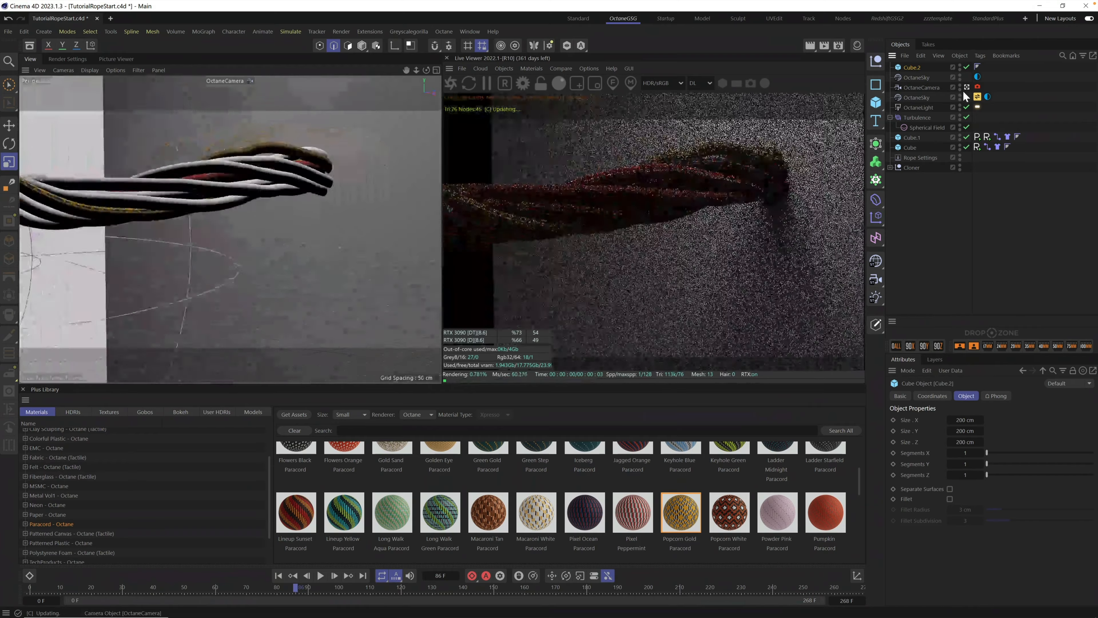
pyautogui.keyDown('alt'); pyautogui.moveTo(335, 209); pyautogui.dragTo(226, 268, button='right'); pyautogui.keyUp('alt')
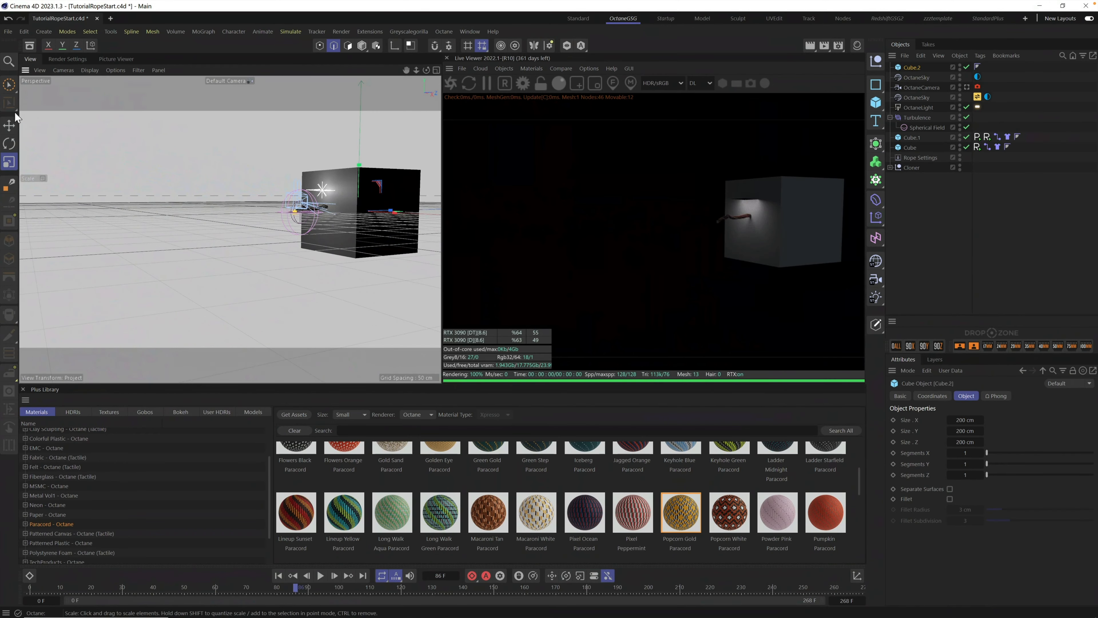
pyautogui.press('e')
pyautogui.moveTo(356, 174); pyautogui.dragTo(319, 241)
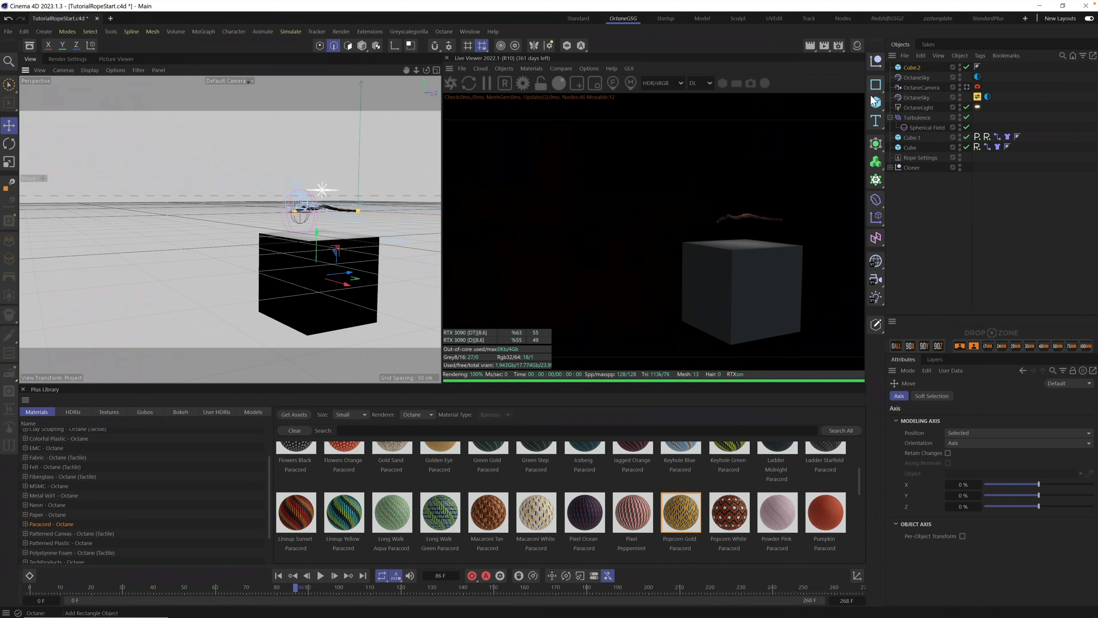
# Return to the OctaneCamera view and compare the render with the cube beneath the rope disabled and enabled.
pyautogui.click(968, 87)
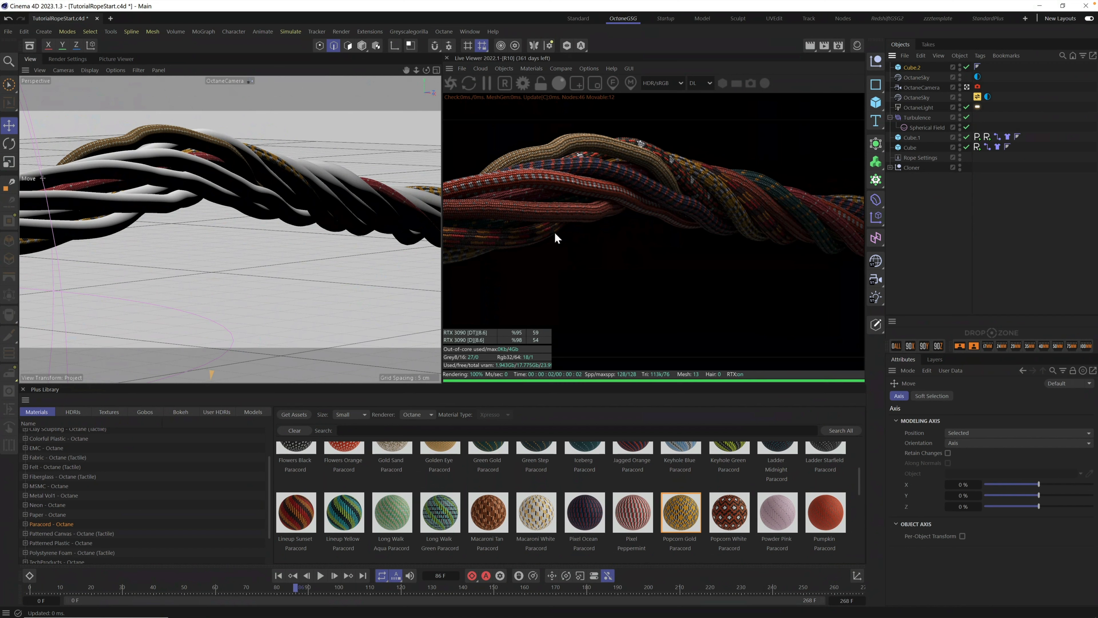
pyautogui.click(967, 67)
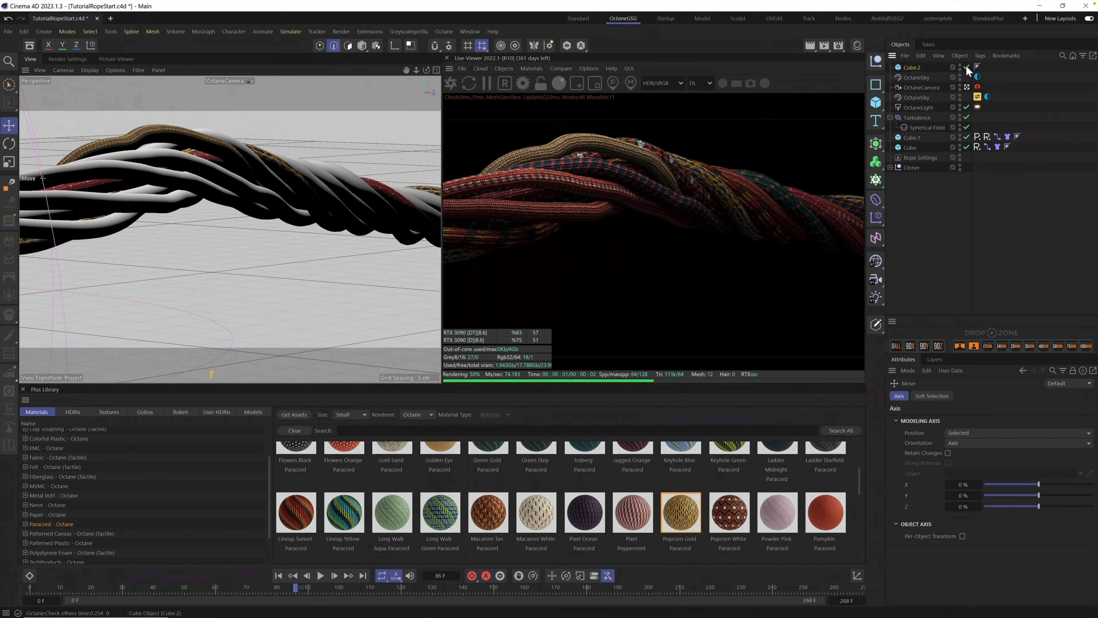
pyautogui.click(967, 67)
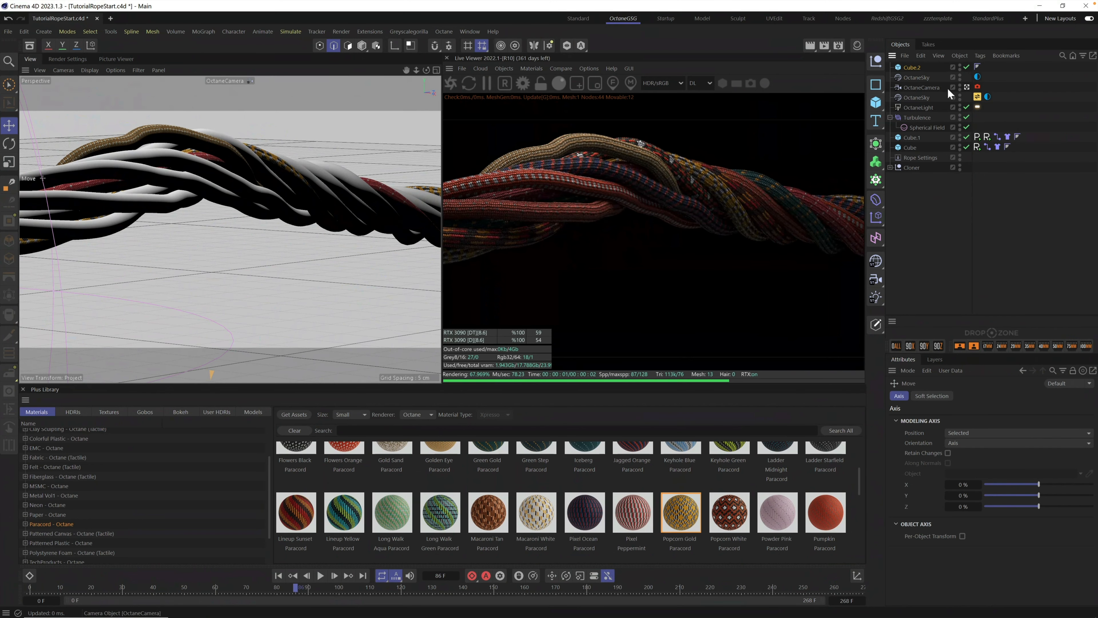
# Search all library materials for "white" and apply D White Plastic to the cube beneath the rope.
pyautogui.moveTo(269, 480); pyautogui.dragTo(265, 437)
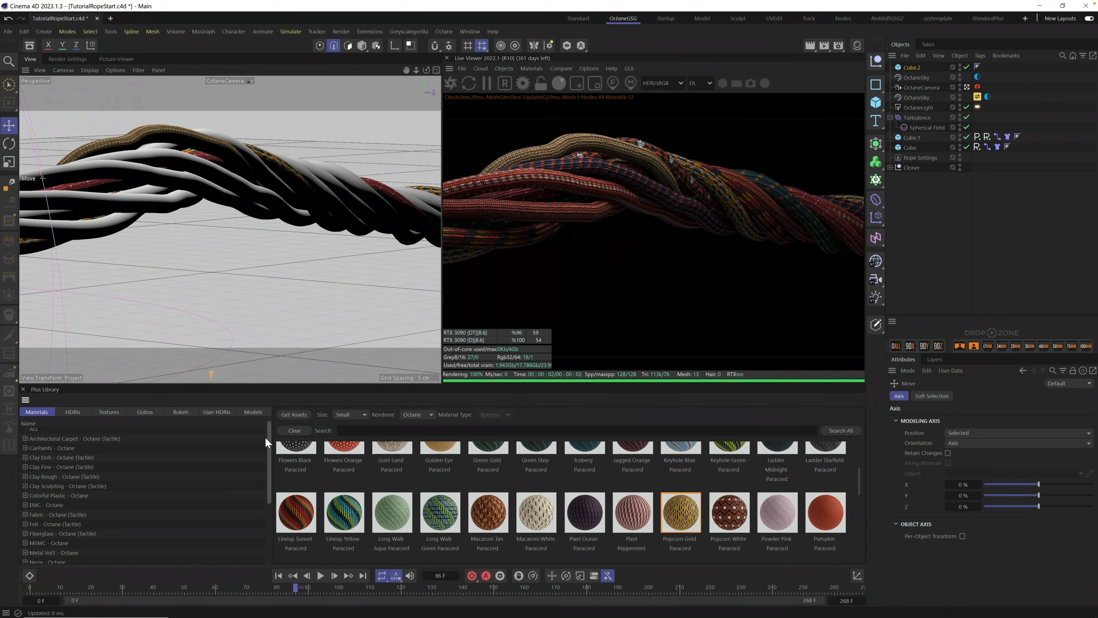
pyautogui.click(34, 433)
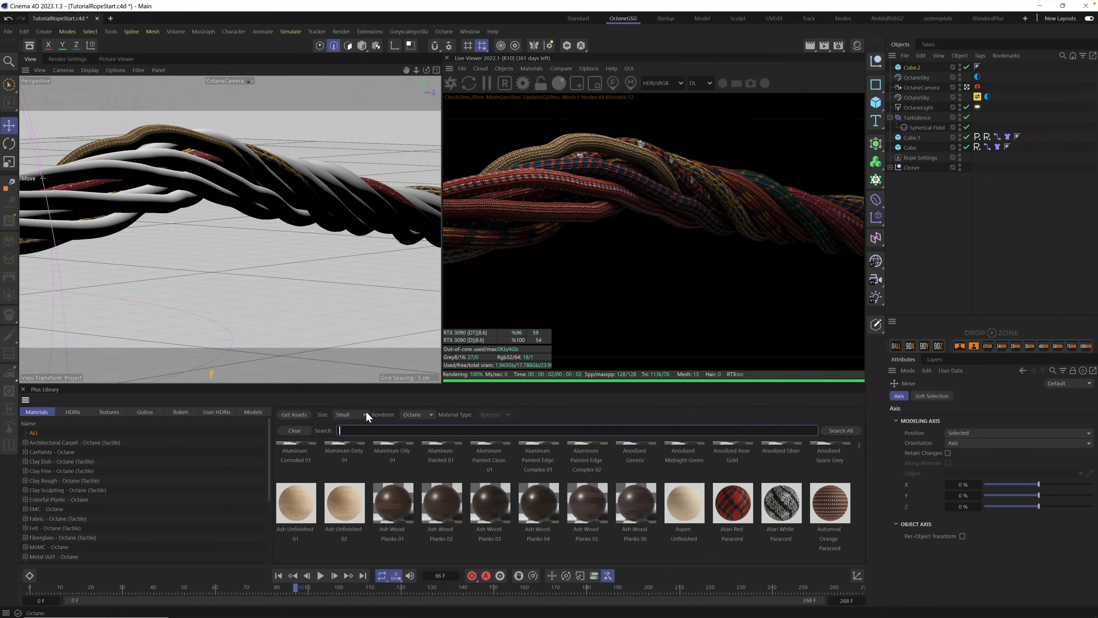
pyautogui.write('white')
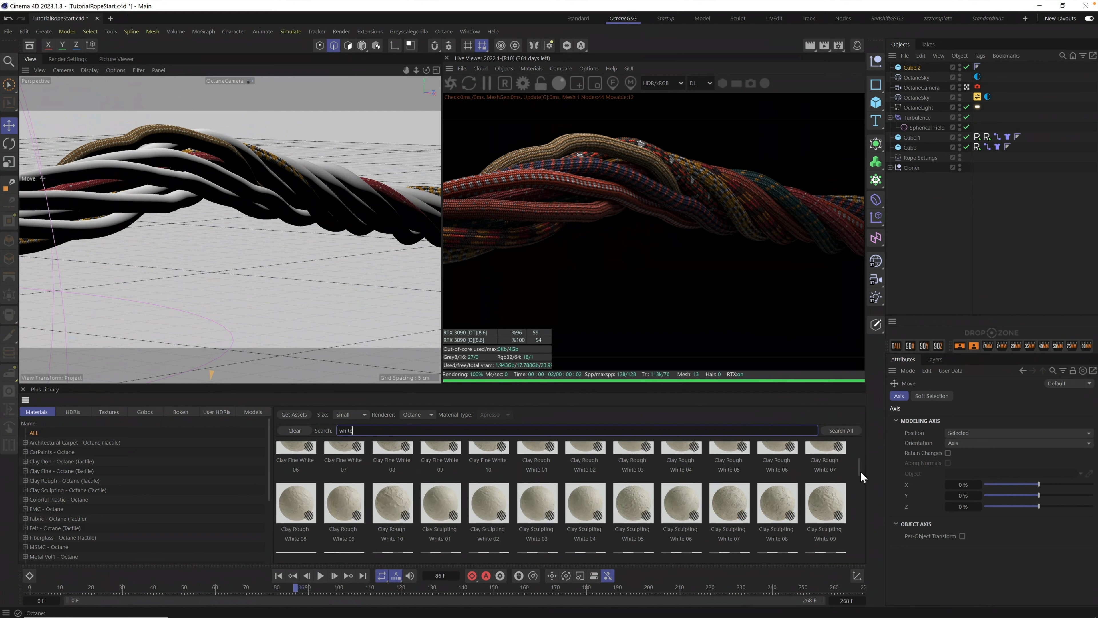
pyautogui.moveTo(860, 471); pyautogui.dragTo(858, 481)
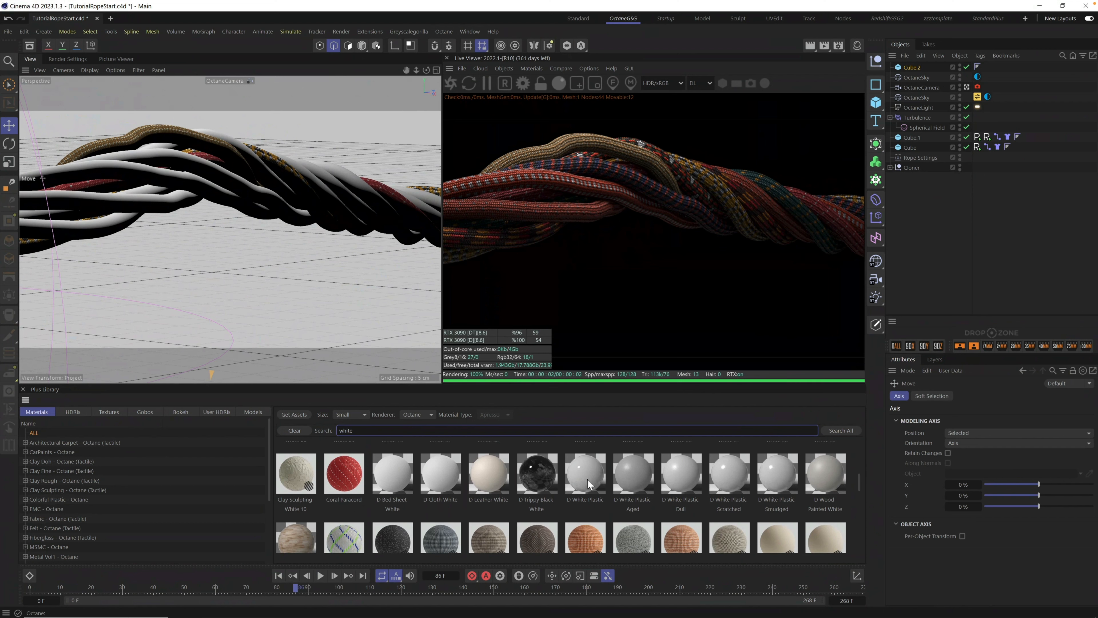
pyautogui.moveTo(599, 472); pyautogui.dragTo(914, 65)
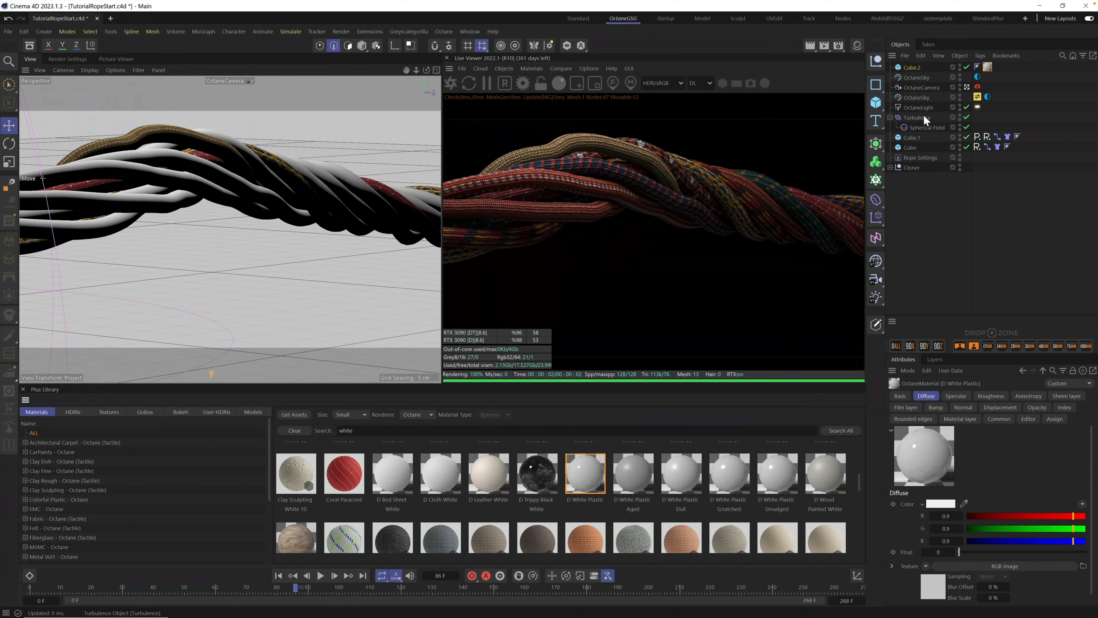
# Raise the OctaneLight's power to about 18.9 in its light tag settings.
pyautogui.click(923, 106)
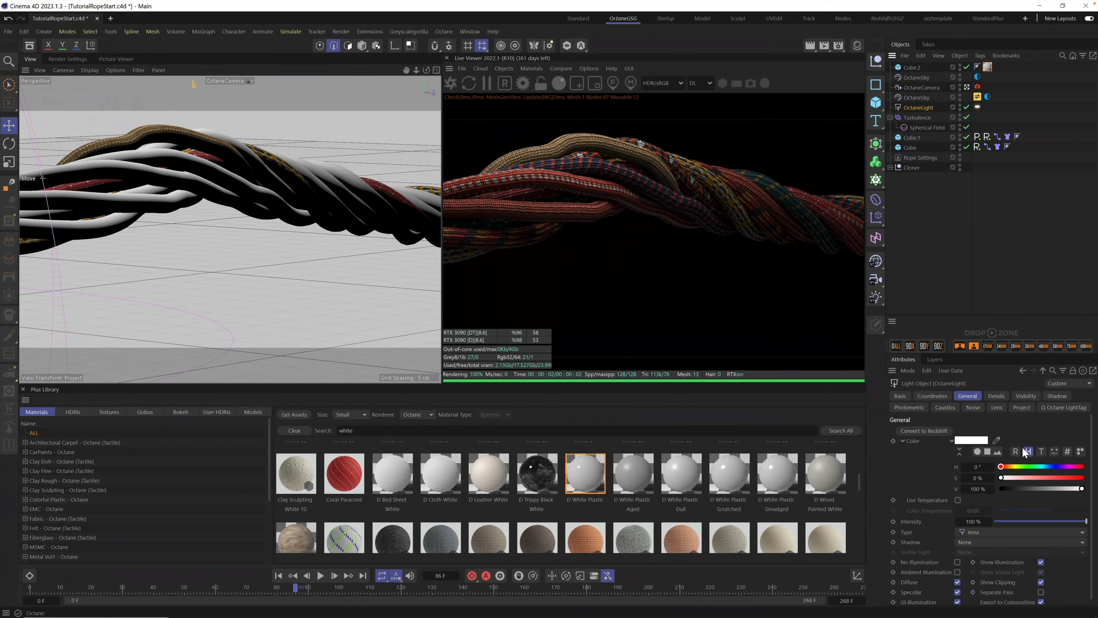
pyautogui.click(978, 107)
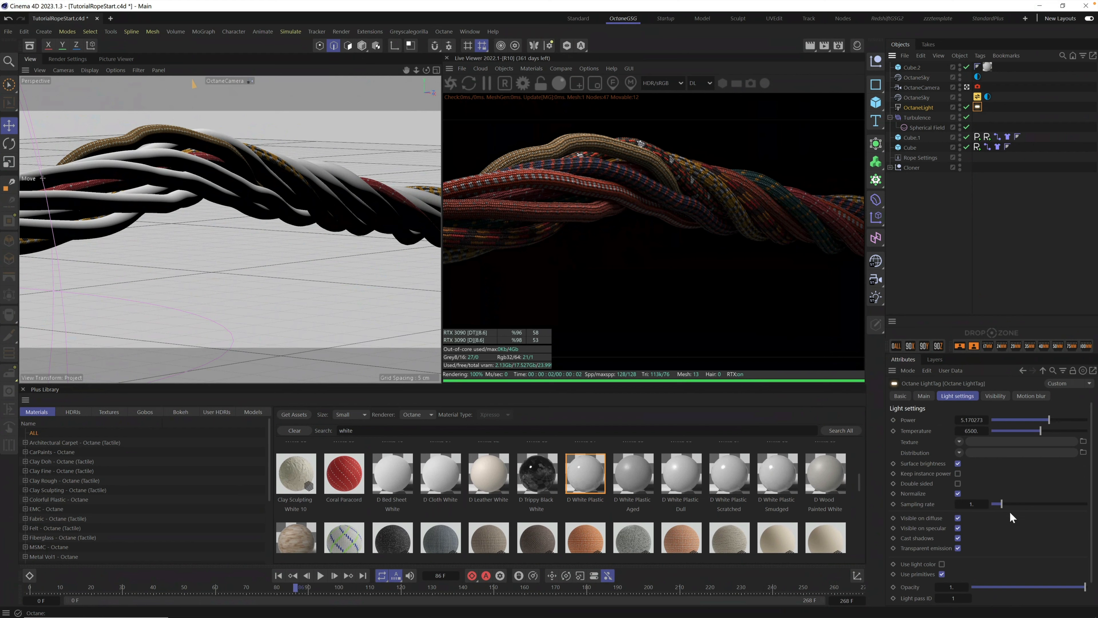
pyautogui.moveTo(1050, 416); pyautogui.dragTo(1054, 417)
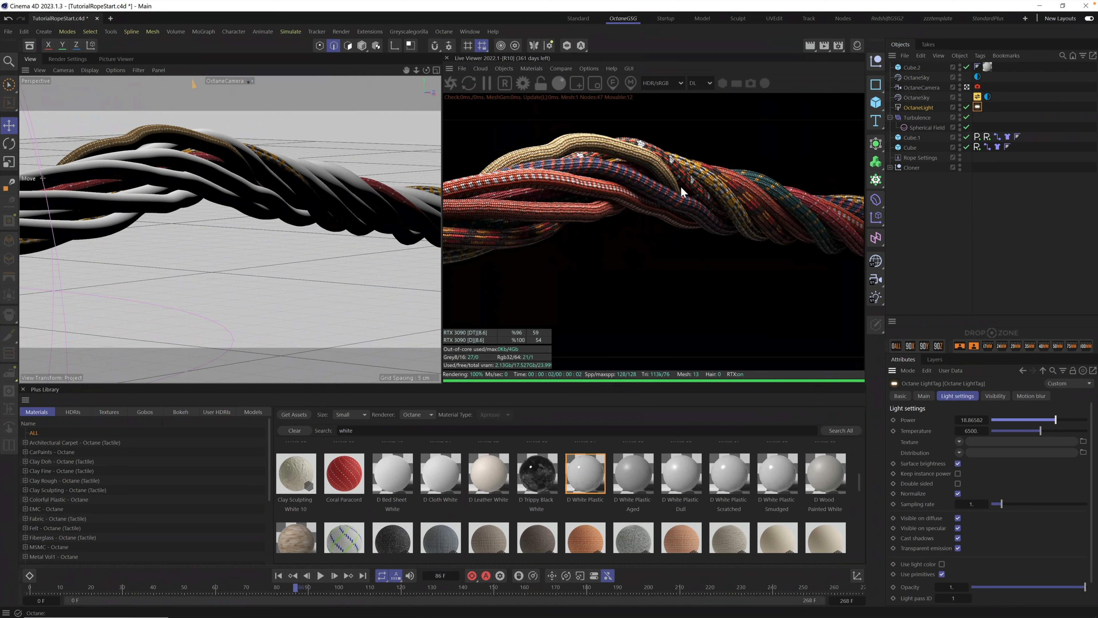
# Expand the Cloner and replace Sweep 4's material with Triple Green Paracord from the Paracord - Octane library category.
pyautogui.click(890, 167)
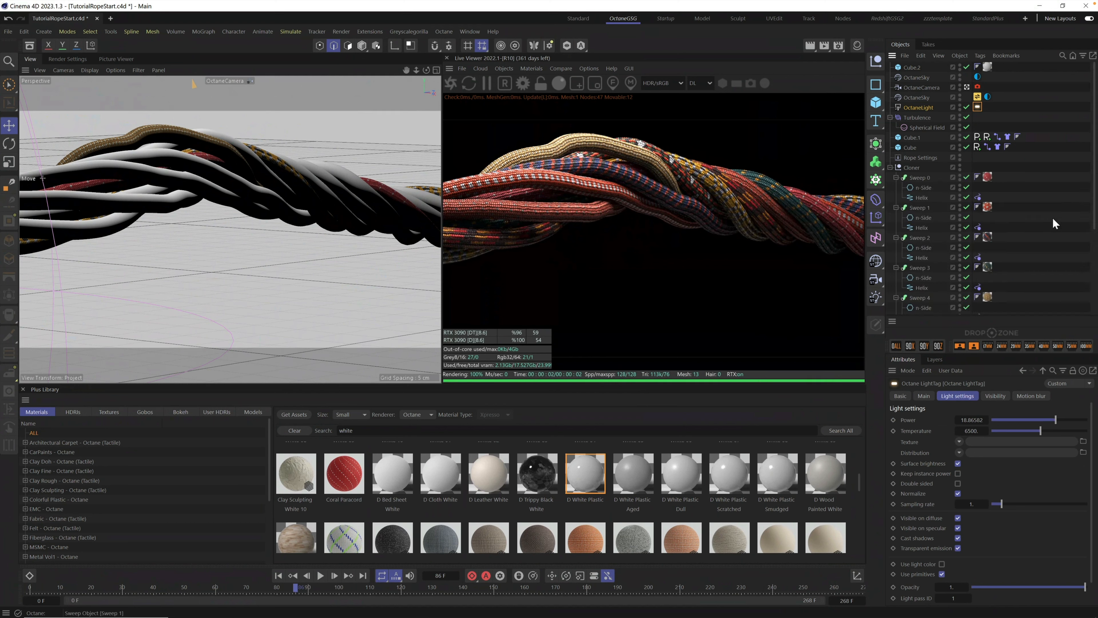
pyautogui.scroll(-5, 1094, 173)
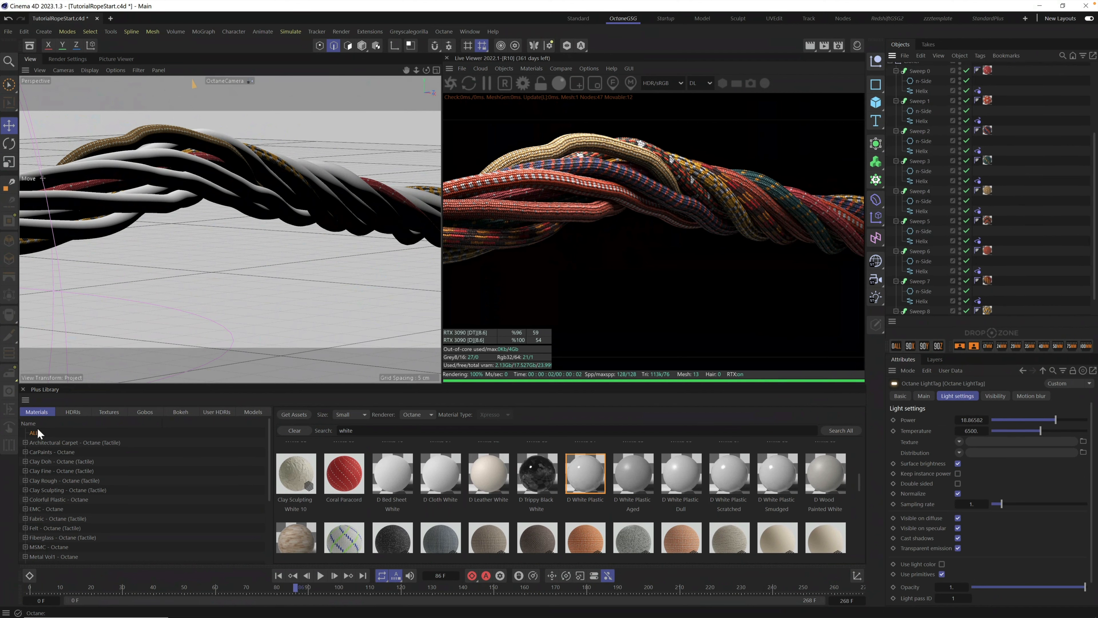
pyautogui.scroll(-5, 259, 459)
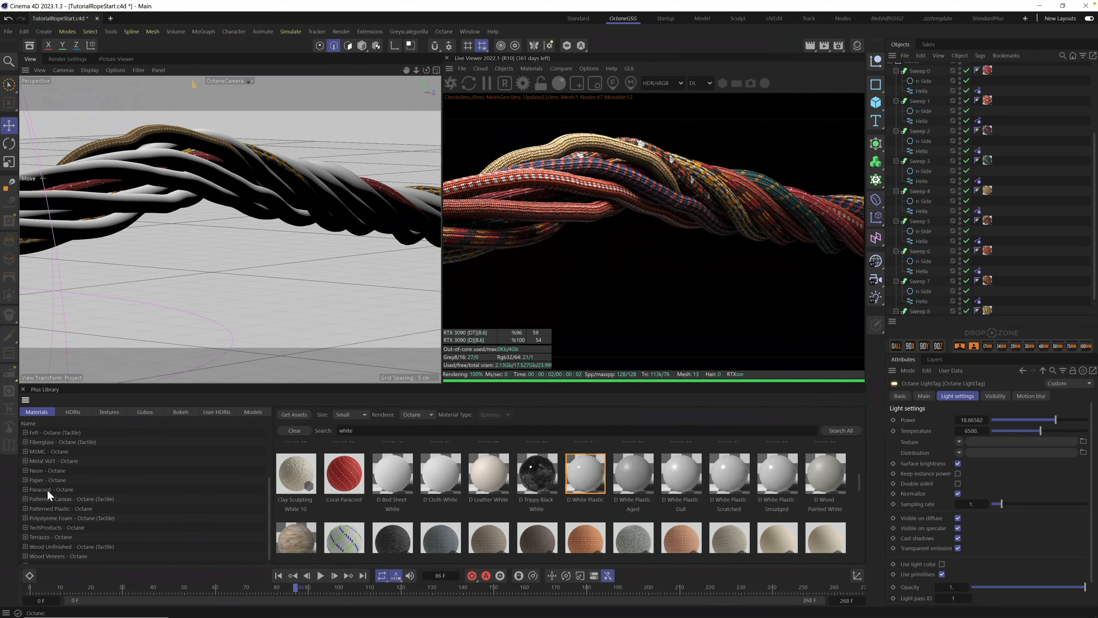
pyautogui.click(46, 488)
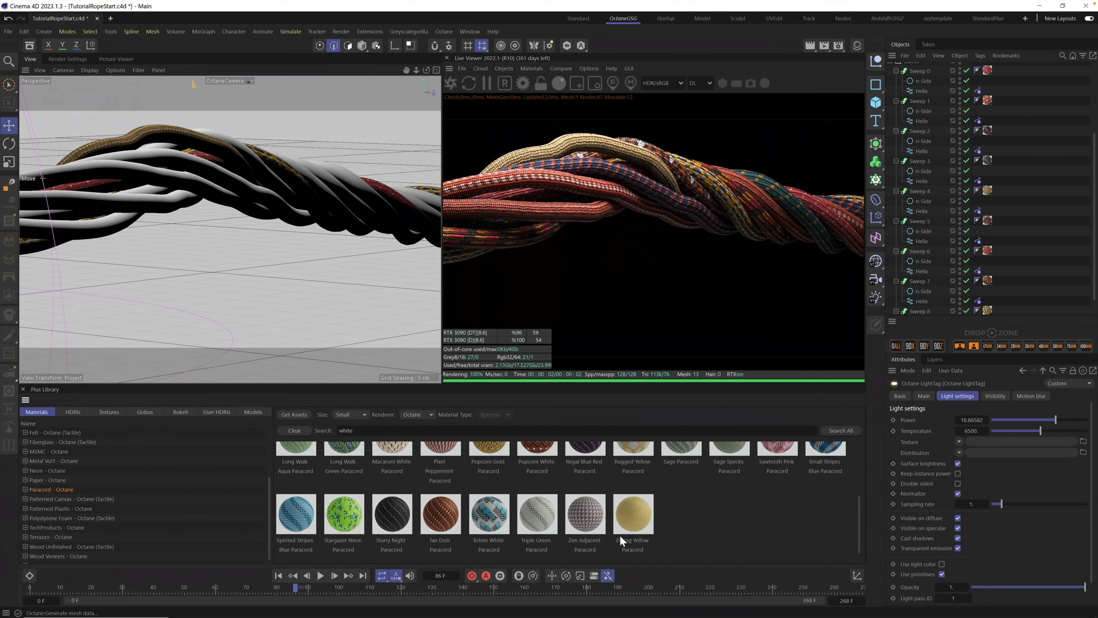
pyautogui.moveTo(537, 510); pyautogui.dragTo(987, 194)
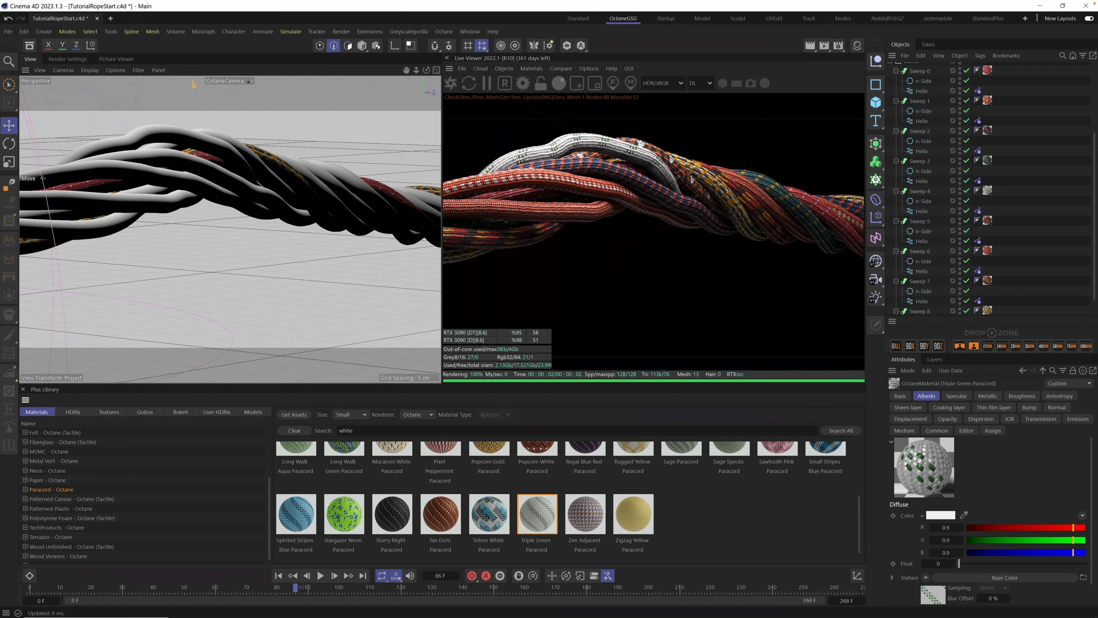
# Orbit the OctaneCamera slightly around the rope and set its Thinlens f-stop to about 0.99.
pyautogui.scroll(5, 1097, 152)
pyautogui.click(918, 108)
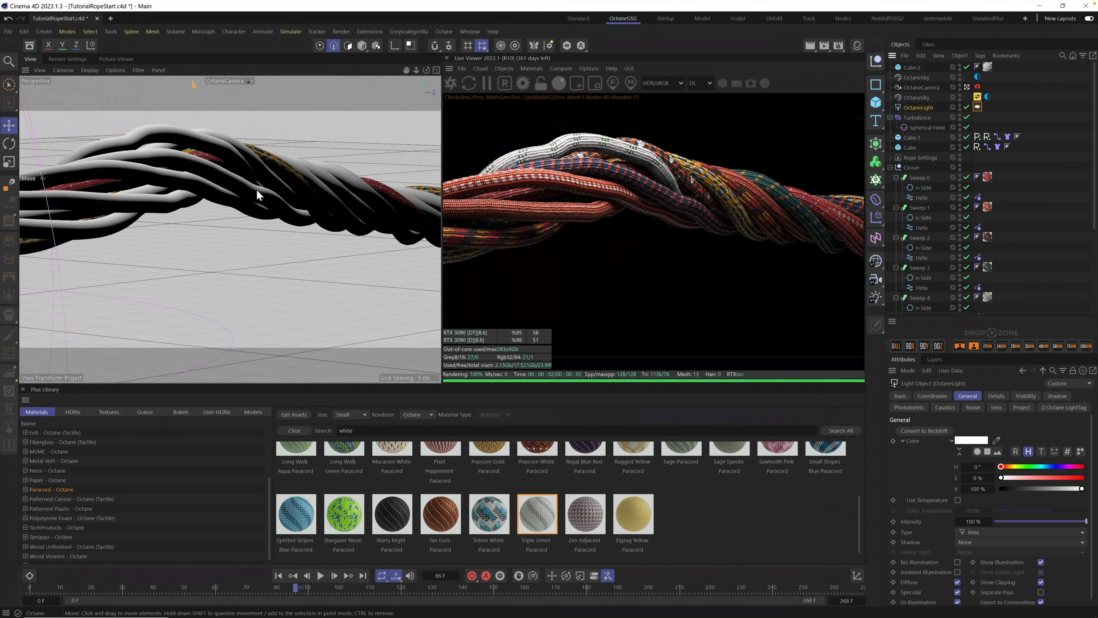
pyautogui.keyDown('alt'); pyautogui.moveTo(247, 188); pyautogui.dragTo(285, 199); pyautogui.keyUp('alt')
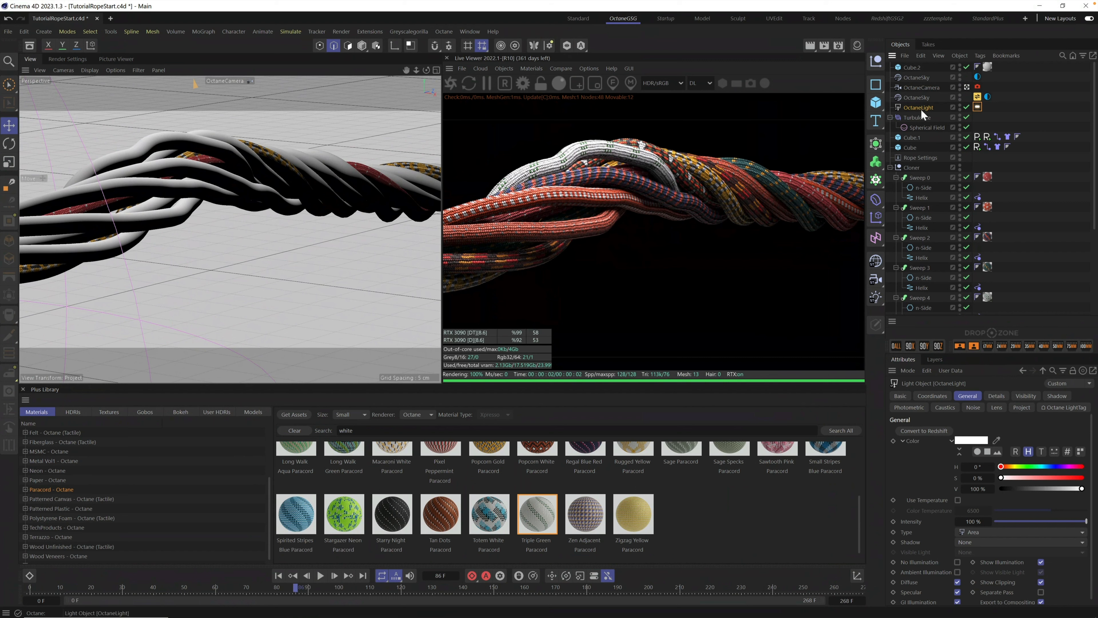
pyautogui.click(921, 88)
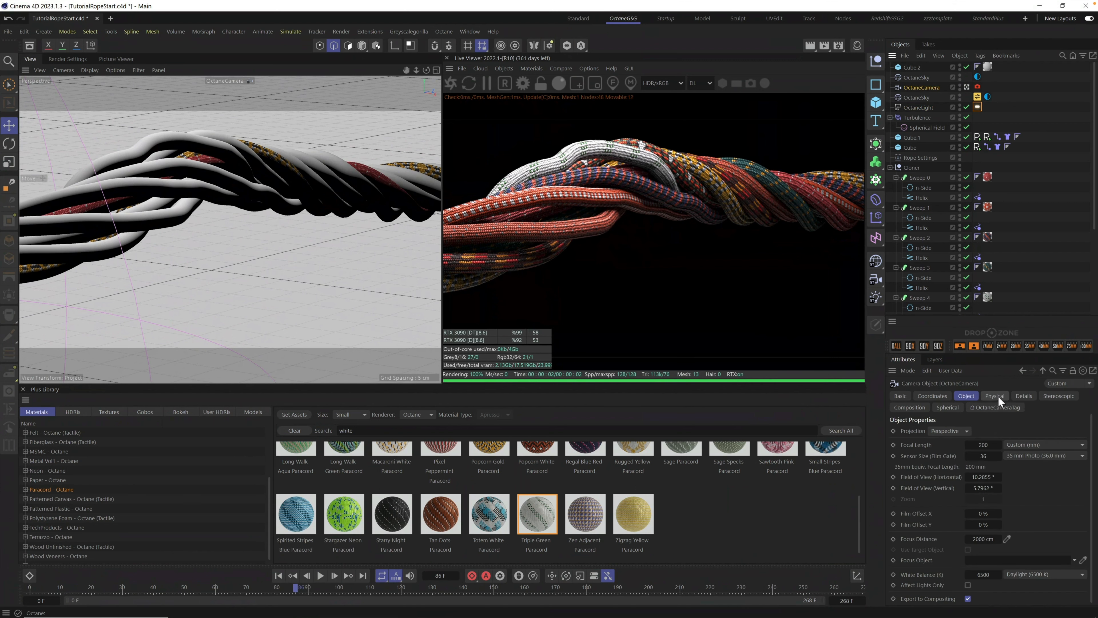
pyautogui.click(977, 86)
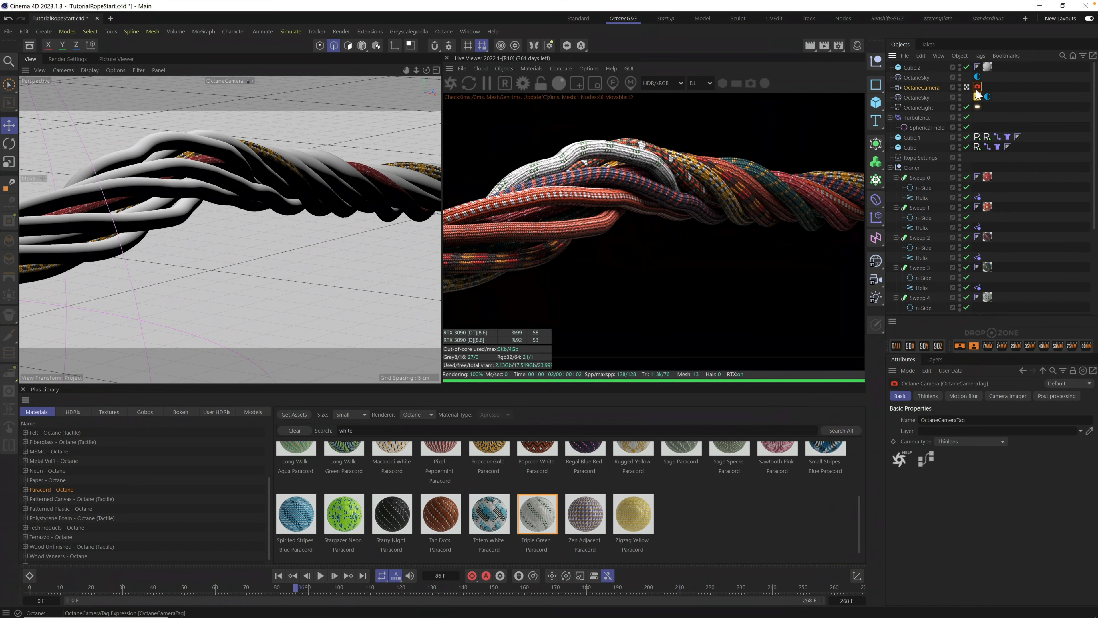
pyautogui.click(930, 396)
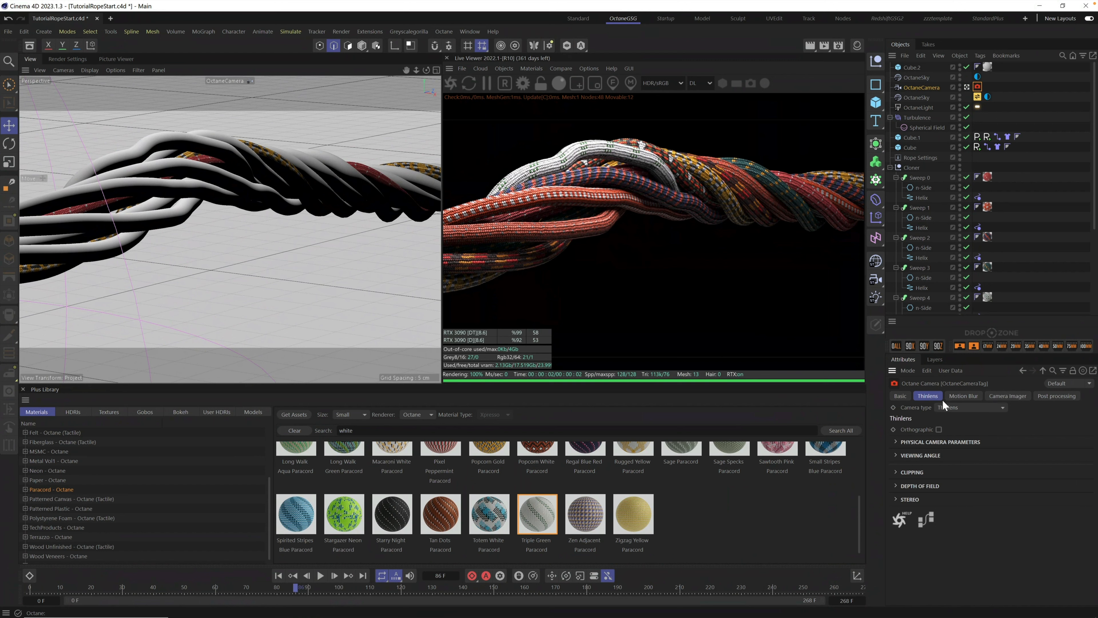
pyautogui.click(1003, 395)
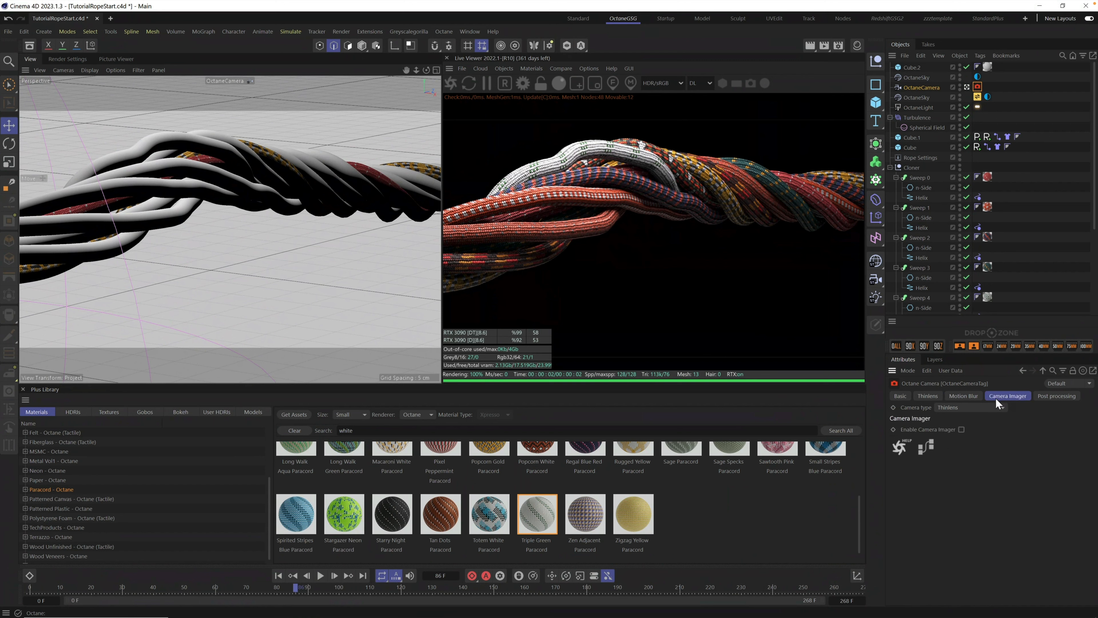
pyautogui.click(930, 396)
pyautogui.click(895, 442)
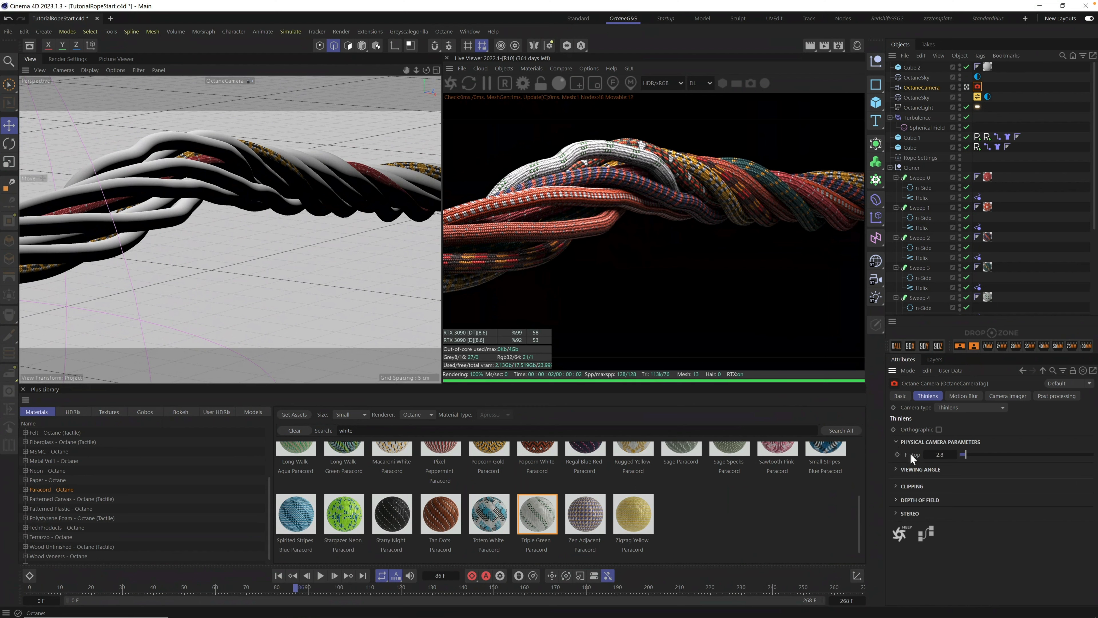
pyautogui.moveTo(966, 455); pyautogui.dragTo(963, 454)
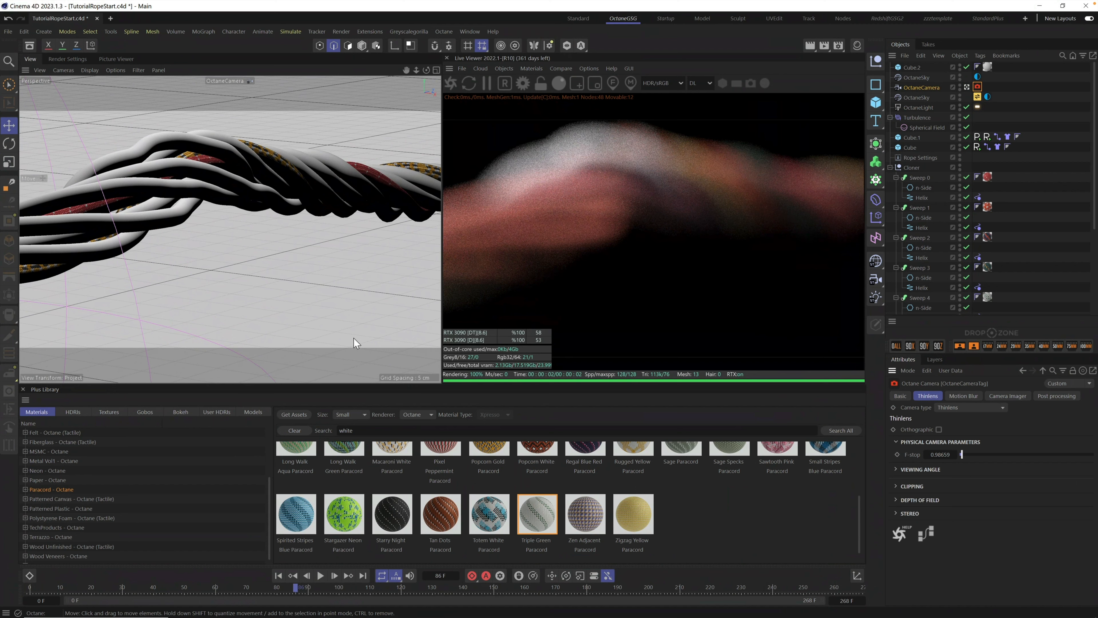
# Add a null named Focus and assign it as the OctaneCamera's focus object.
pyautogui.click(918, 87)
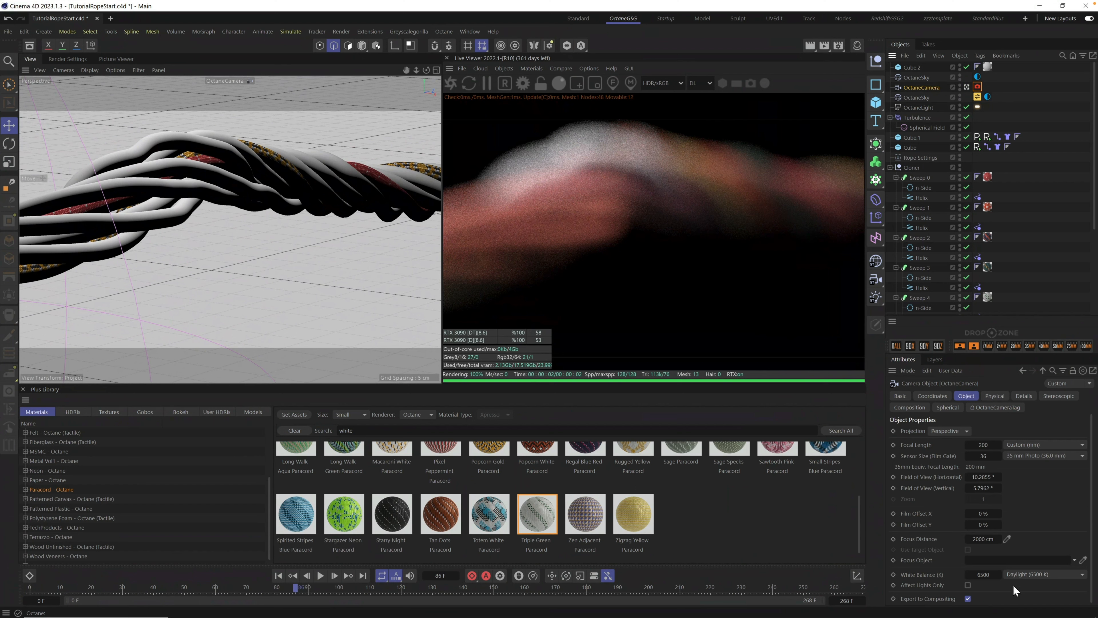
pyautogui.click(877, 62)
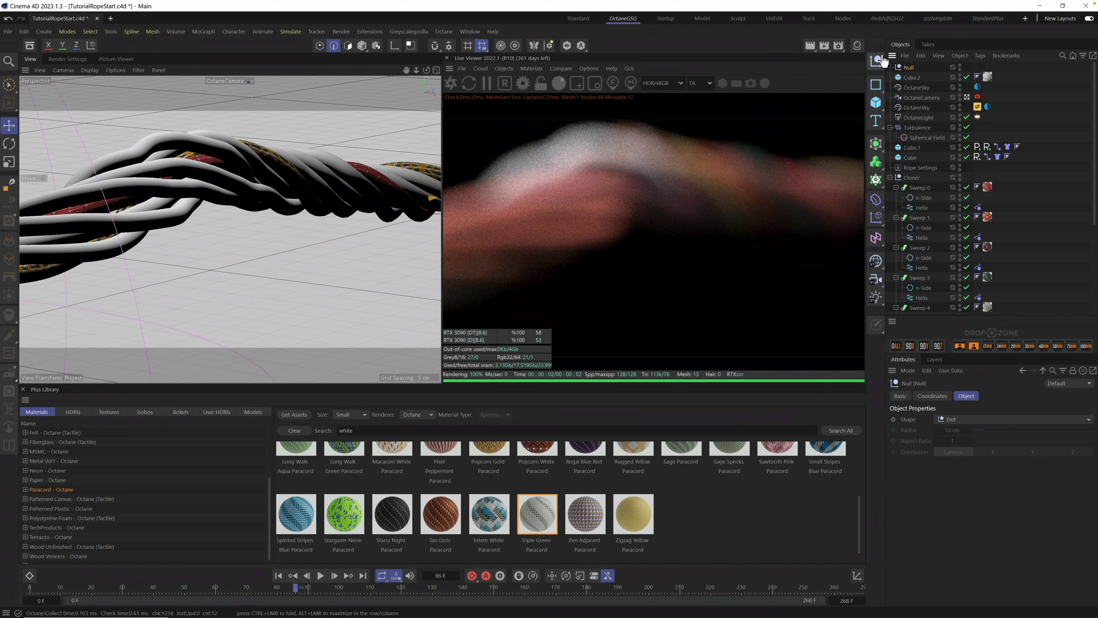
pyautogui.doubleClick(910, 67)
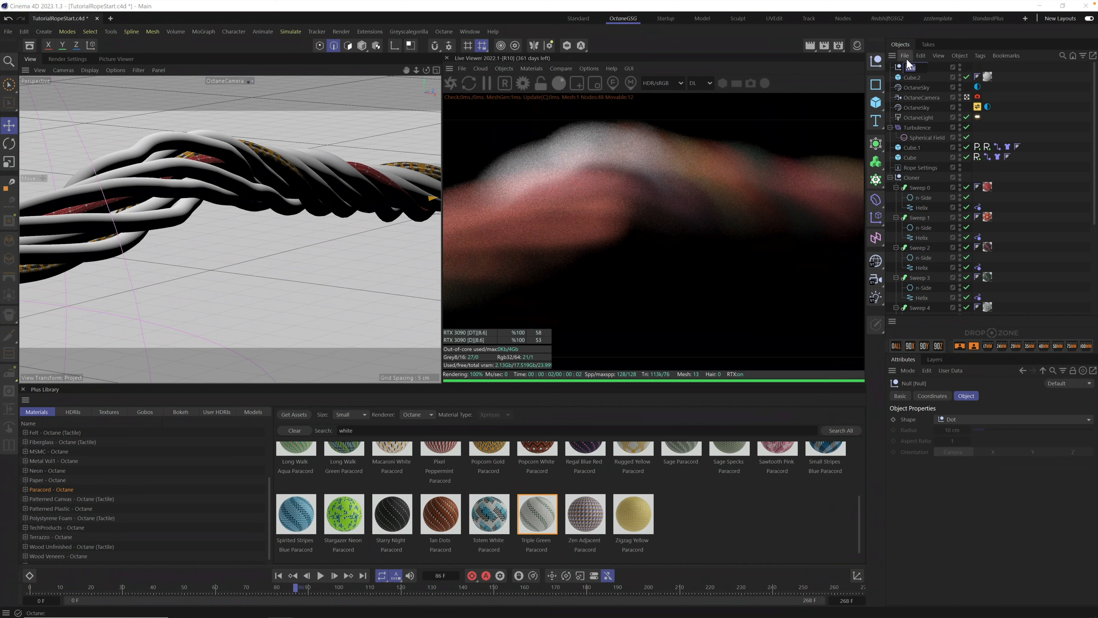
pyautogui.write('Focus')
pyautogui.press('Return')
pyautogui.click(918, 97)
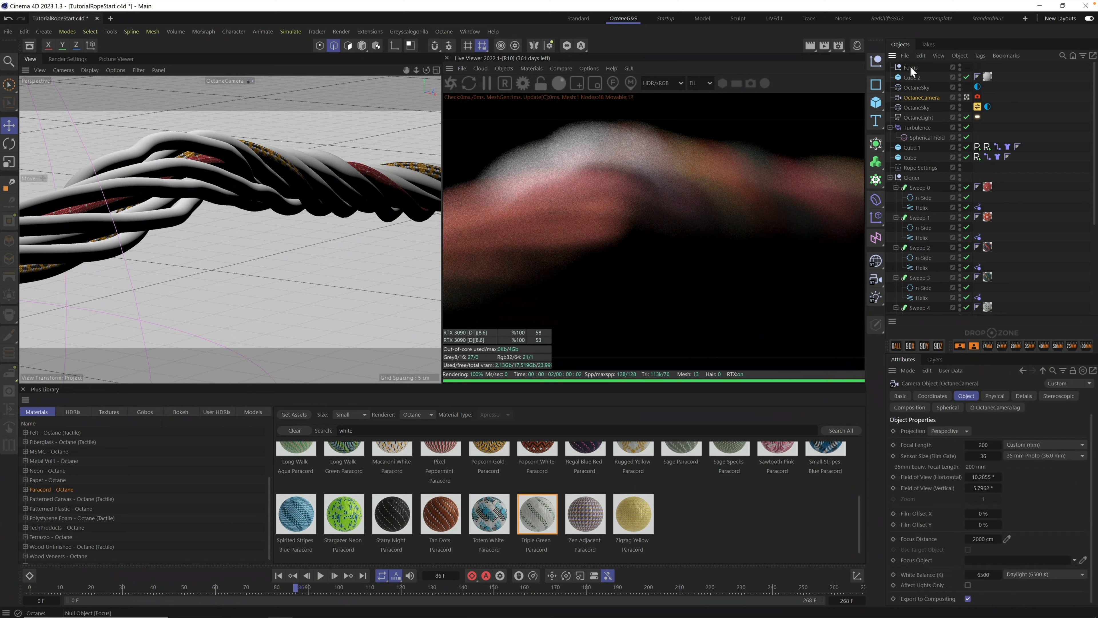
pyautogui.moveTo(910, 67); pyautogui.dragTo(1014, 562)
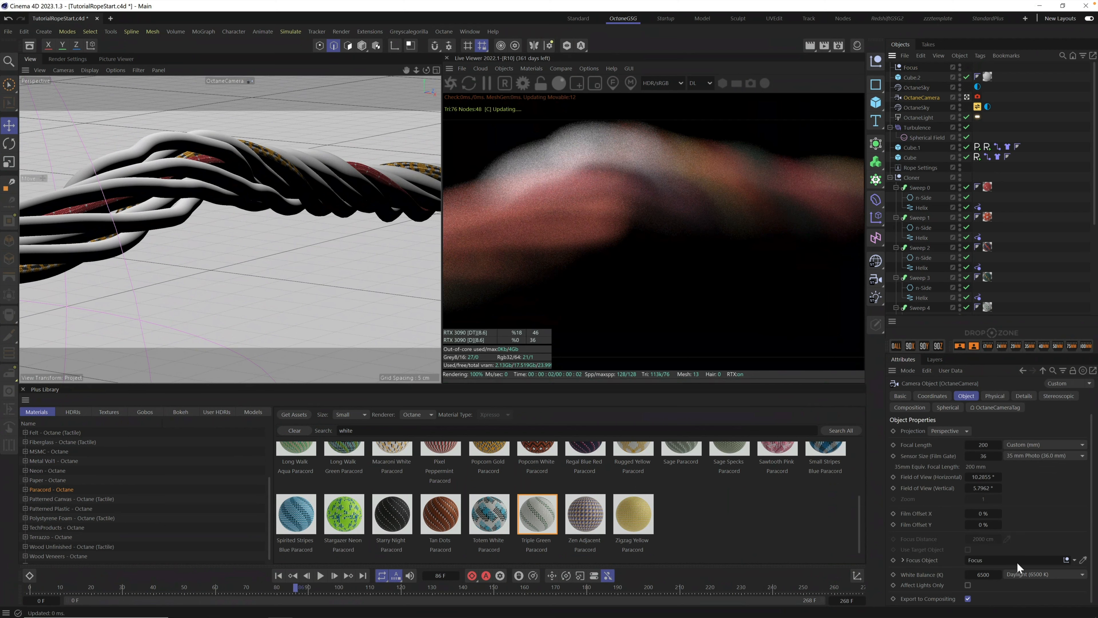
# Position the Focus null on the rope's surface with the Place tool, trying the loose strands before settling on the twisted section.
pyautogui.click(909, 67)
pyautogui.click(362, 47)
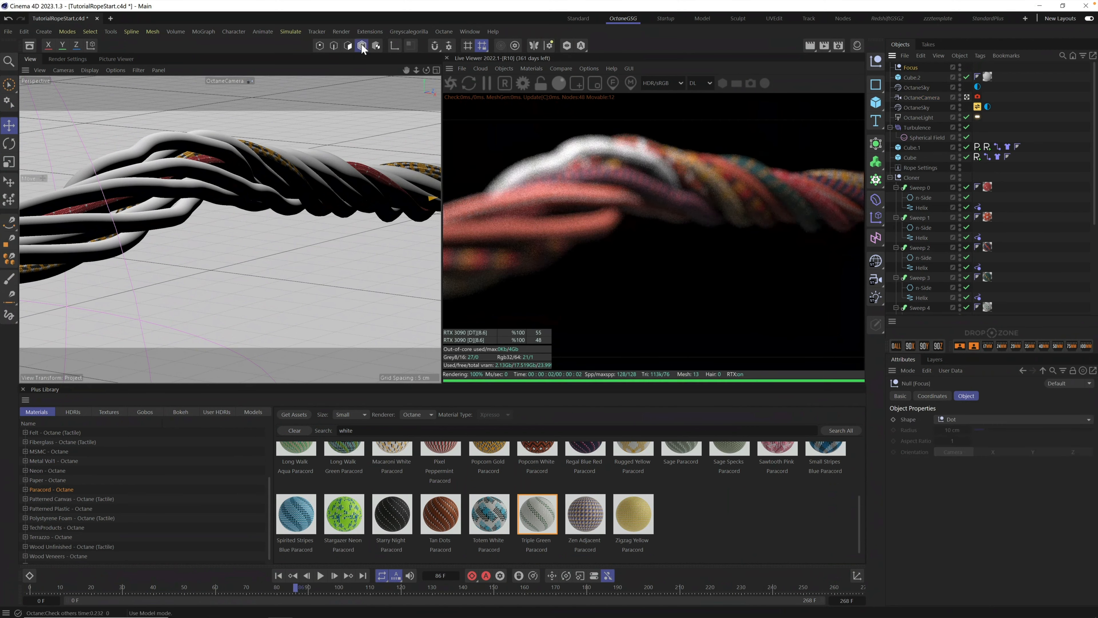
pyautogui.click(10, 184)
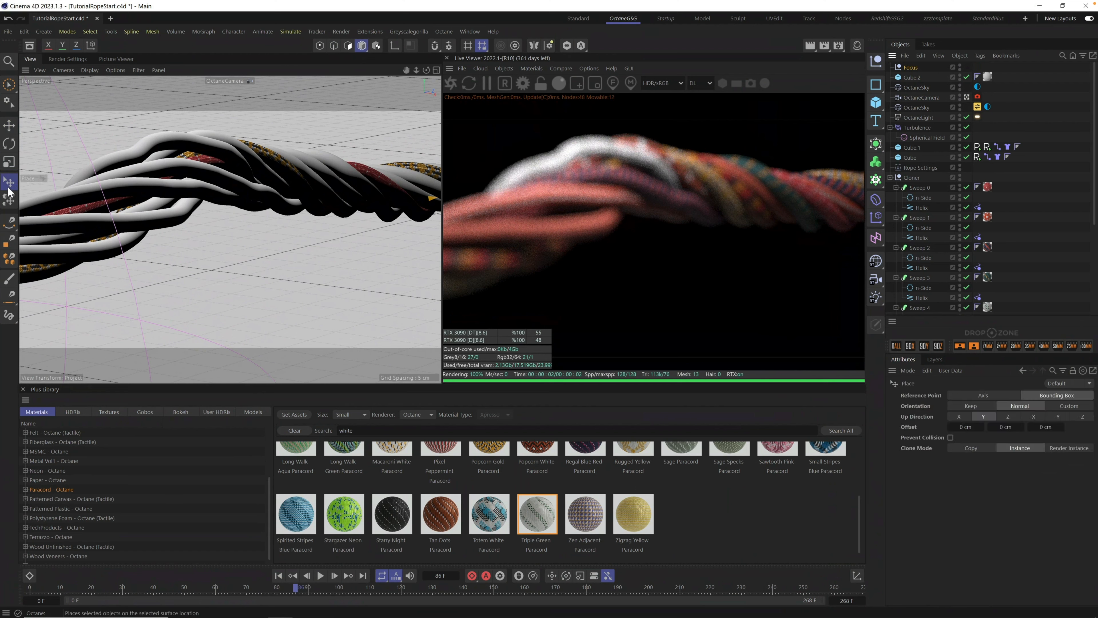
pyautogui.moveTo(298, 170); pyautogui.dragTo(286, 171)
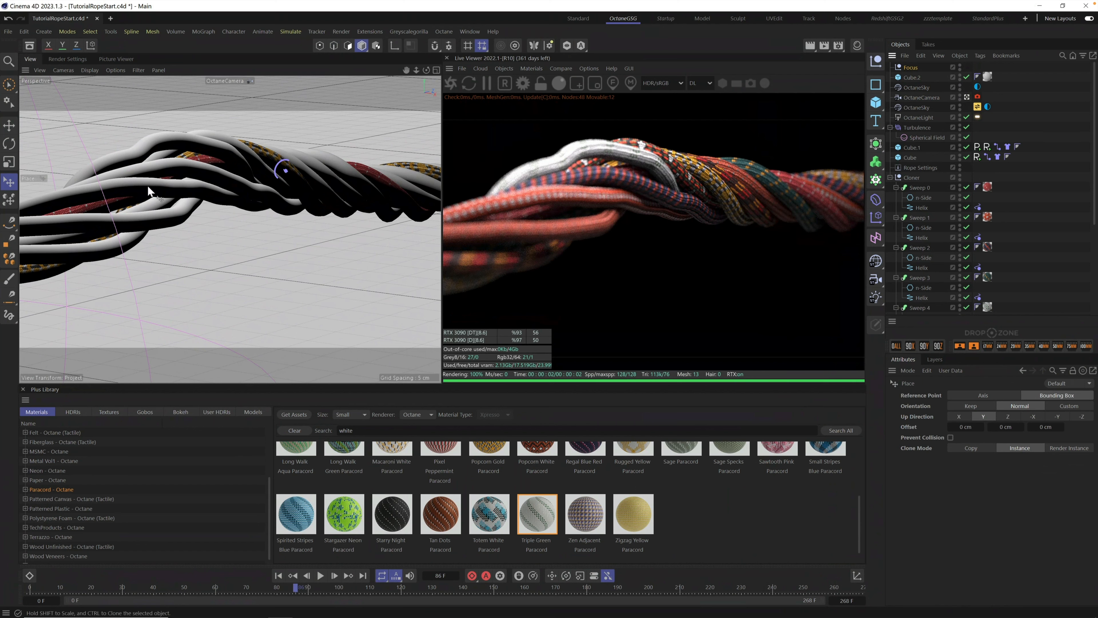
pyautogui.moveTo(147, 185); pyautogui.dragTo(137, 192)
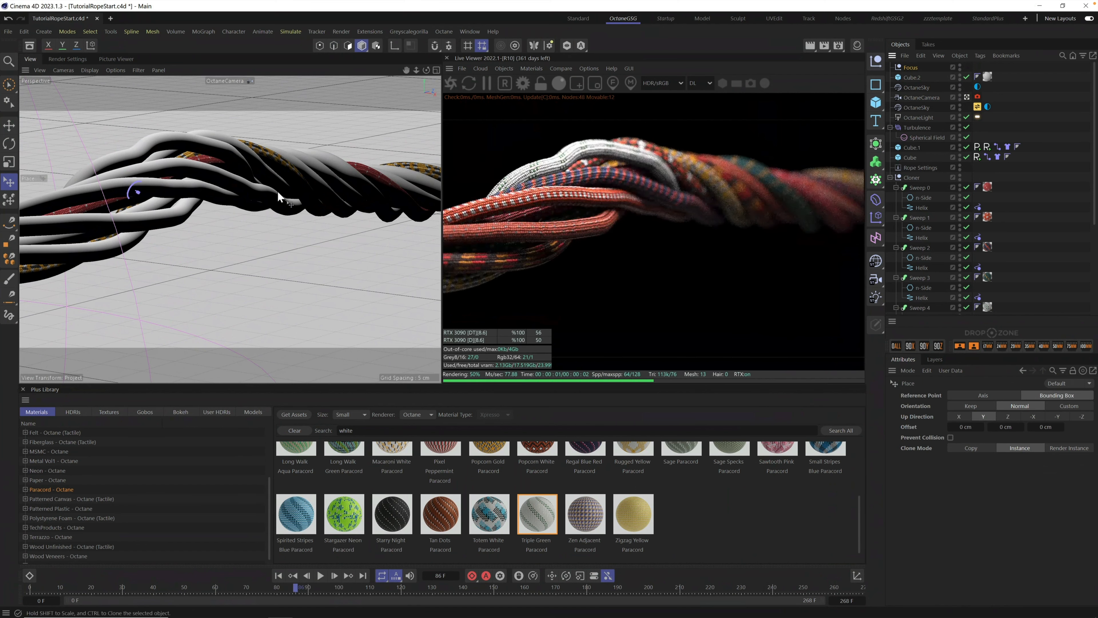
pyautogui.click(289, 175)
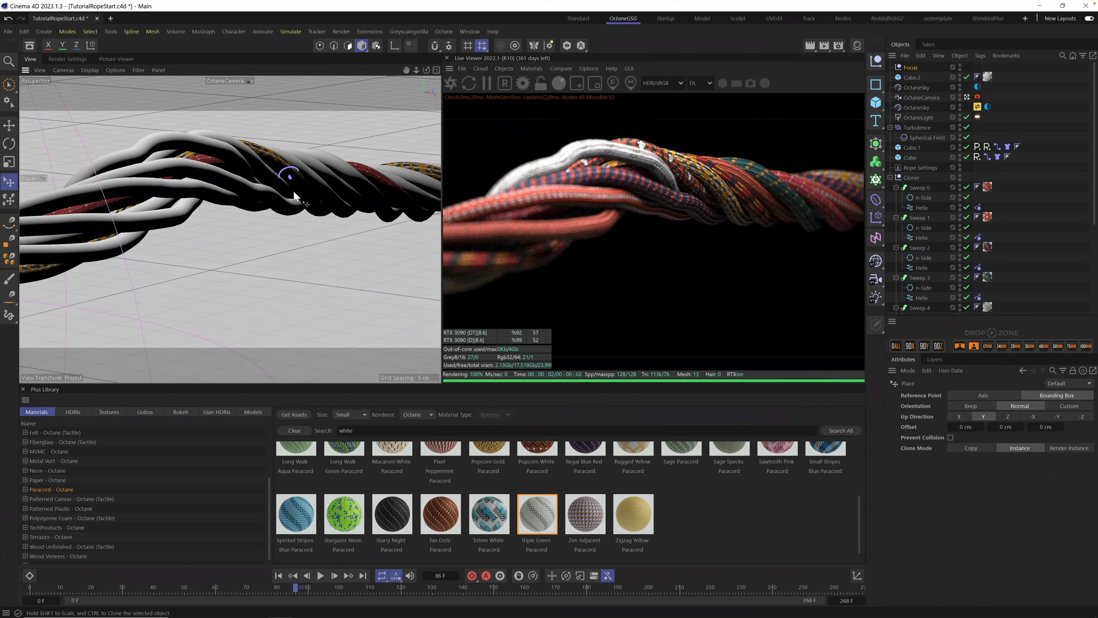
# Orbit the OctaneCamera to a steeper diagonal composition of the rope and apply Iceberg Paracord to Sweep 4.
pyautogui.keyDown('alt'); pyautogui.moveTo(294, 191); pyautogui.dragTo(309, 211); pyautogui.keyUp('alt')
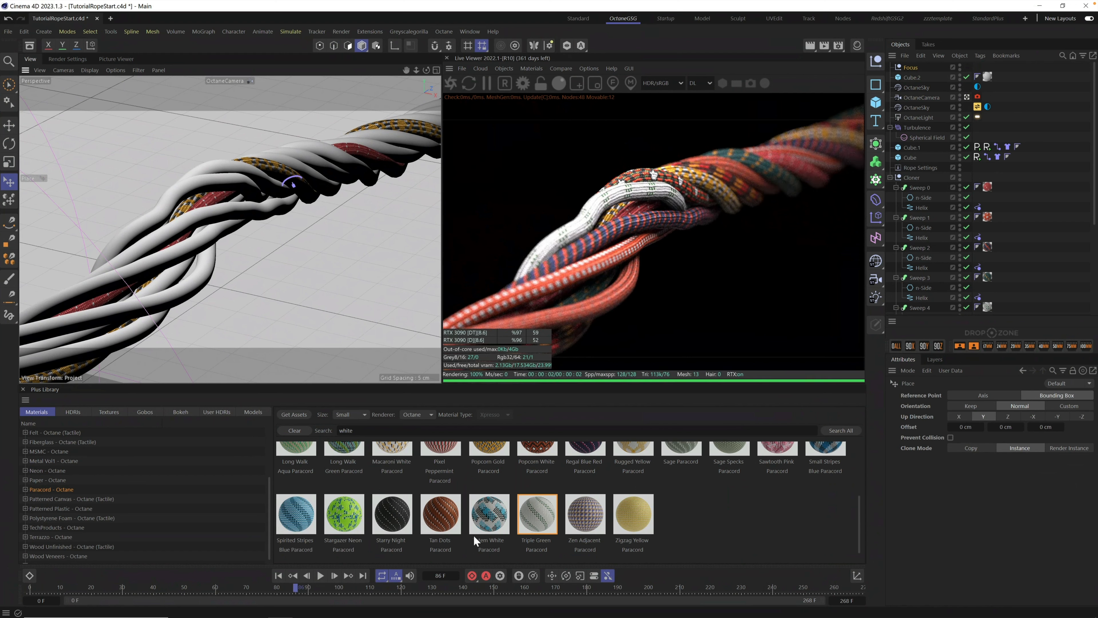
pyautogui.moveTo(857, 510); pyautogui.dragTo(849, 446)
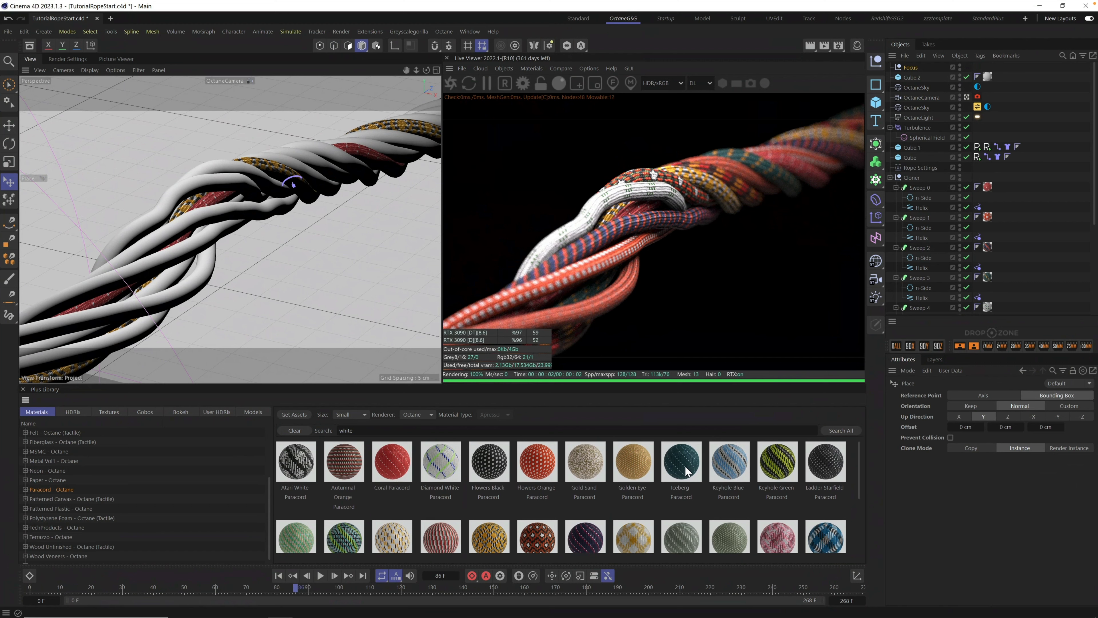
pyautogui.moveTo(685, 466); pyautogui.dragTo(990, 304)
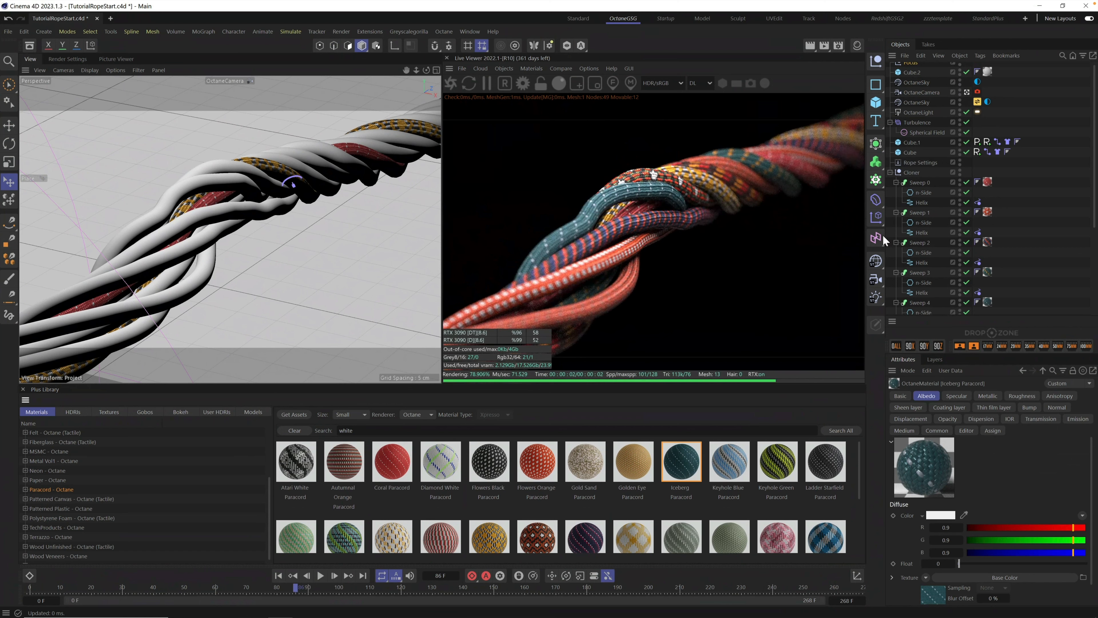
# Set the OctaneLight's temperature to about 5970 in its light tag settings.
pyautogui.scroll(1, 896, 116)
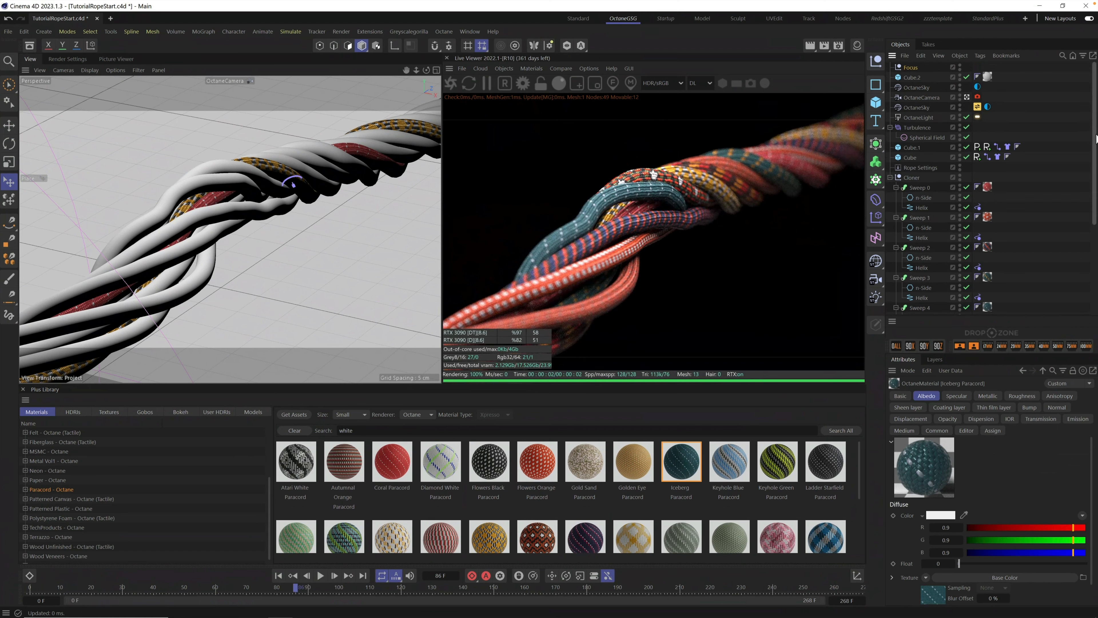
pyautogui.click(914, 120)
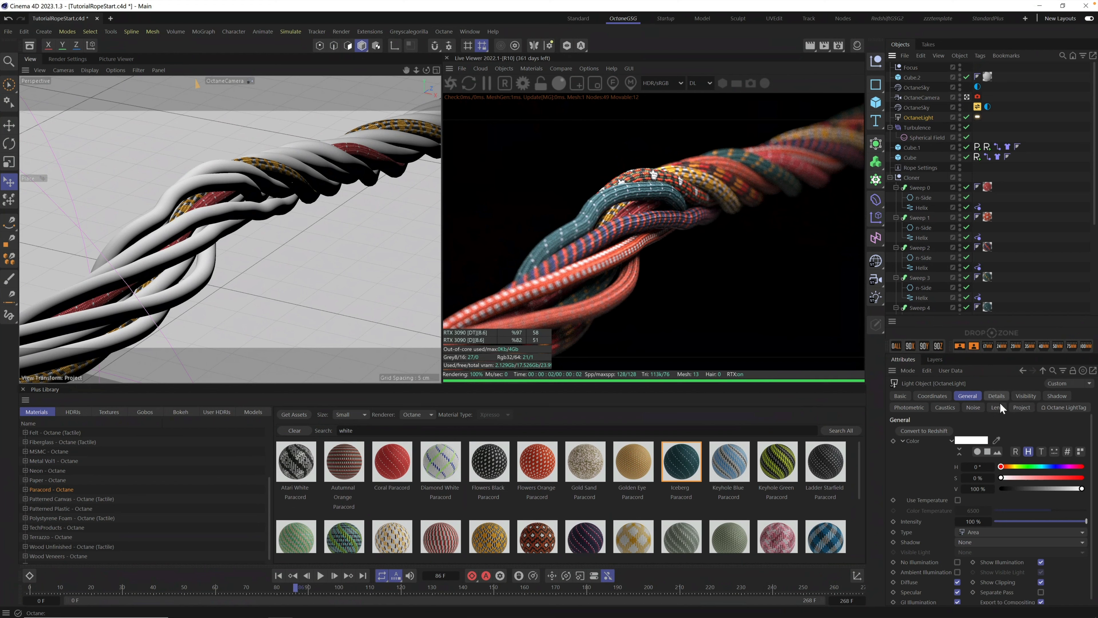
pyautogui.click(978, 117)
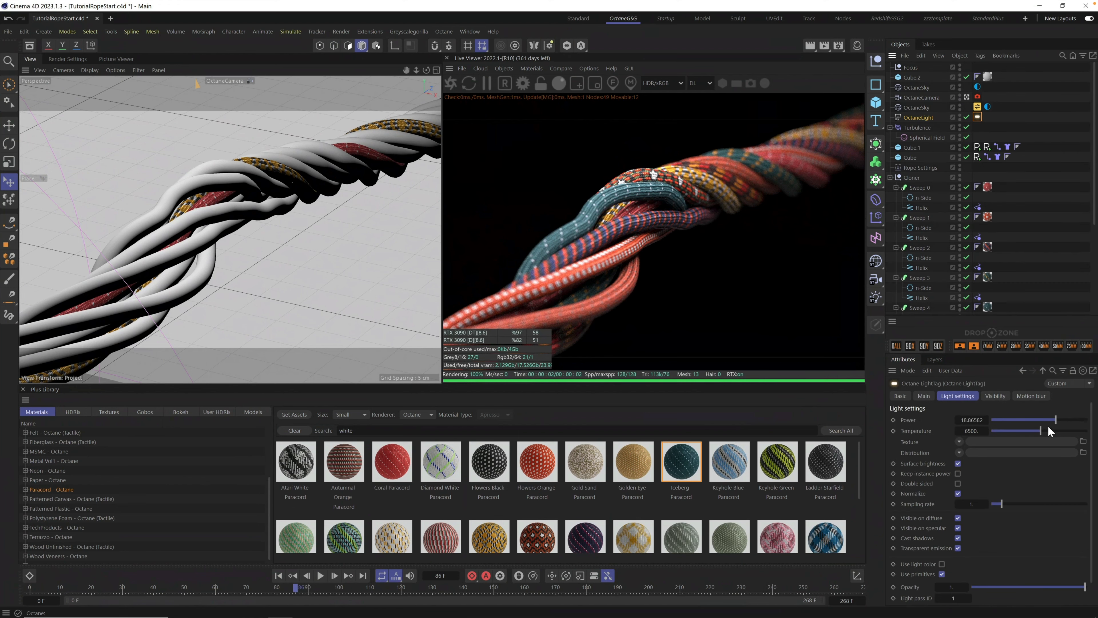
pyautogui.moveTo(1040, 431); pyautogui.dragTo(1036, 430)
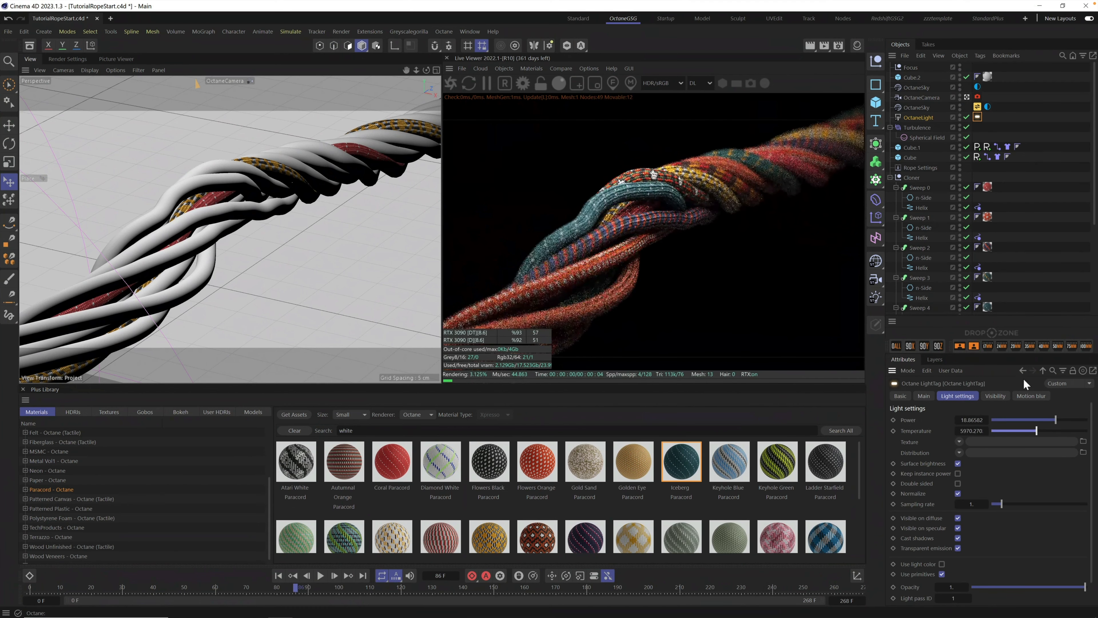
# Switch the Octane render kernel to Path tracing after comparing it with Direct lighting, and set the max samples to 1000.
pyautogui.click(522, 83)
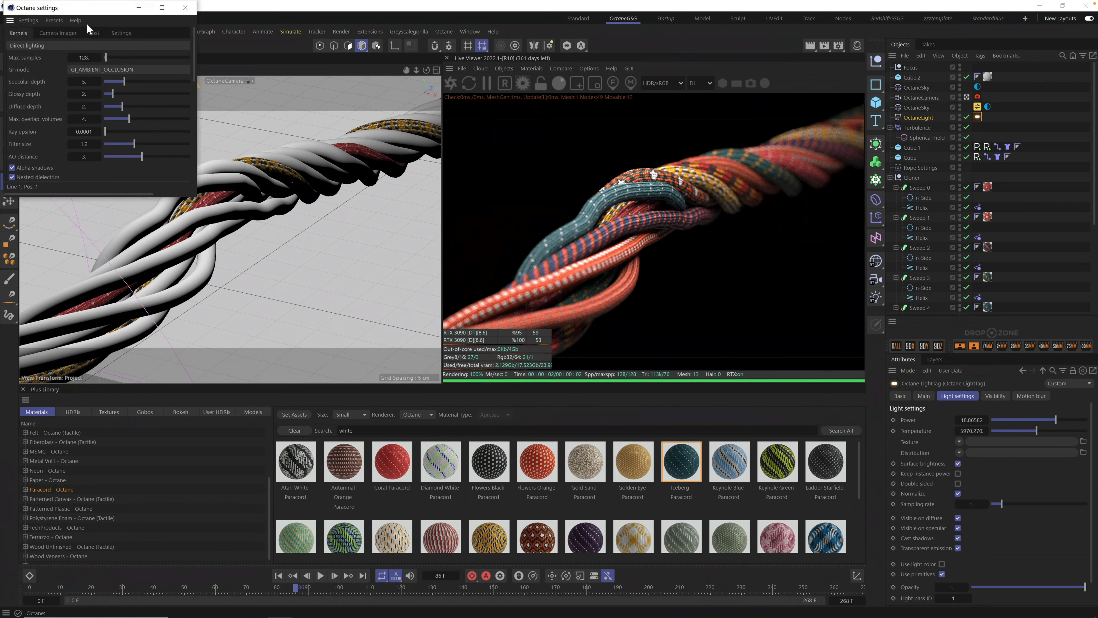
pyautogui.moveTo(96, 13); pyautogui.dragTo(259, 113)
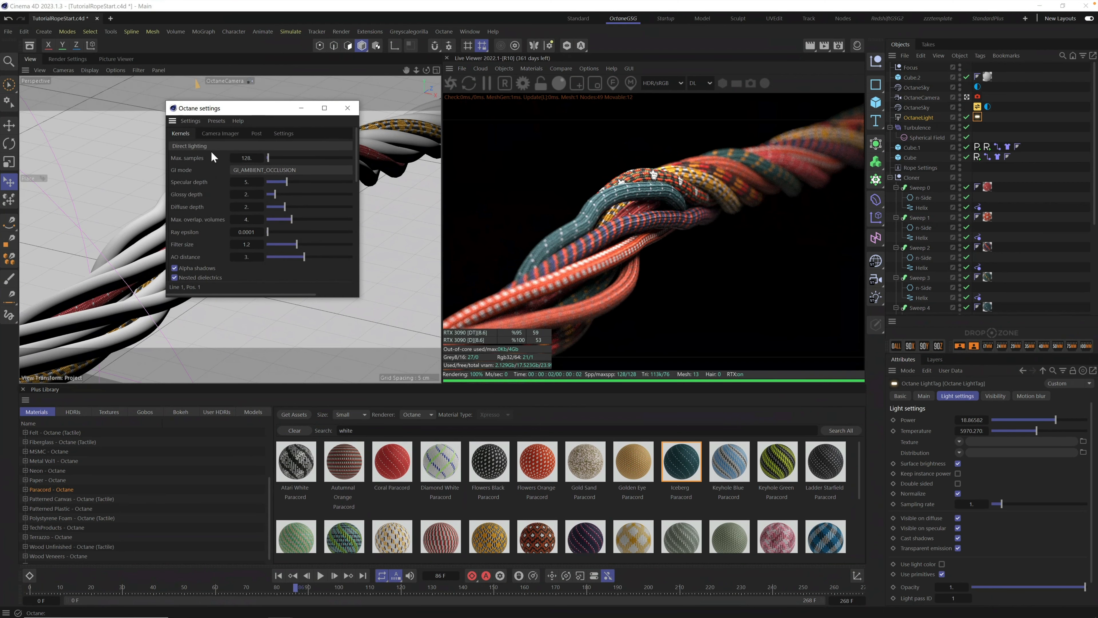
pyautogui.click(233, 147)
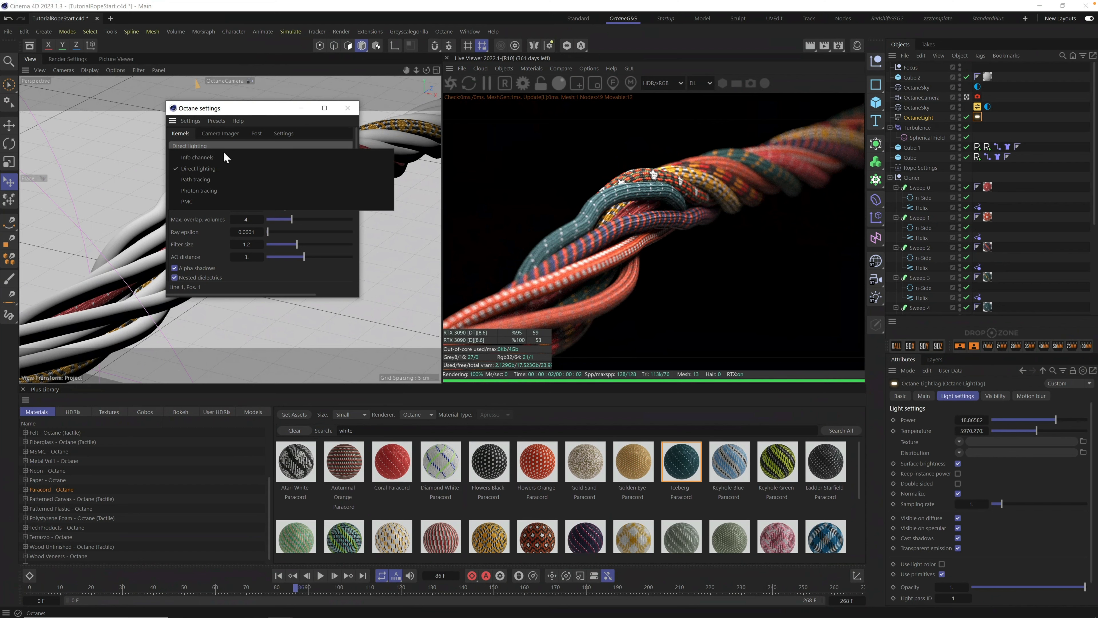
pyautogui.click(215, 178)
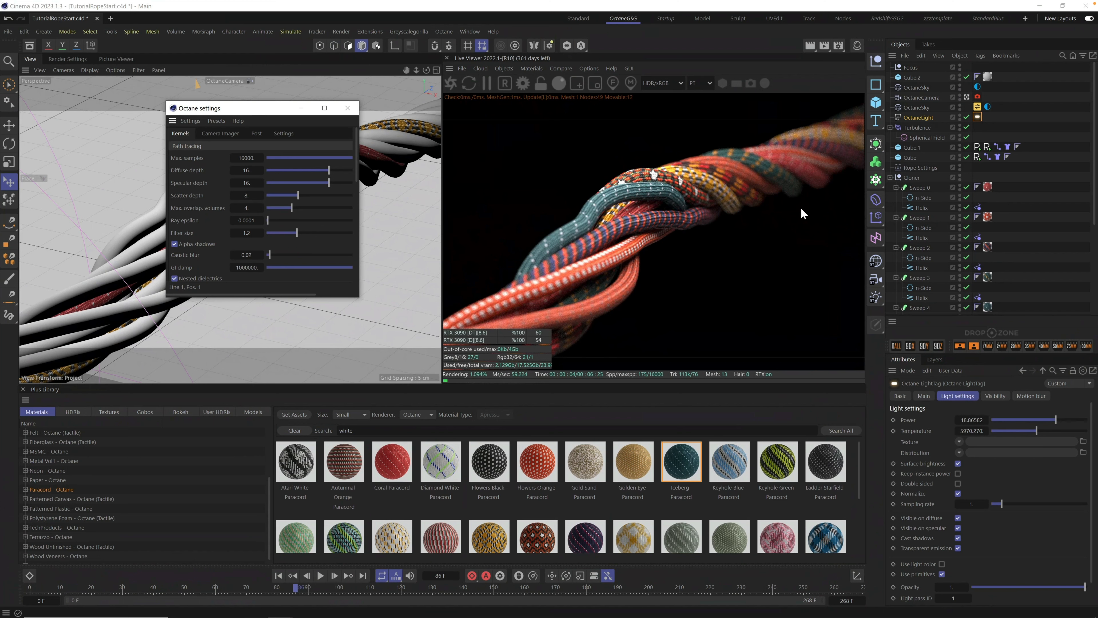
pyautogui.click(230, 147)
pyautogui.click(226, 169)
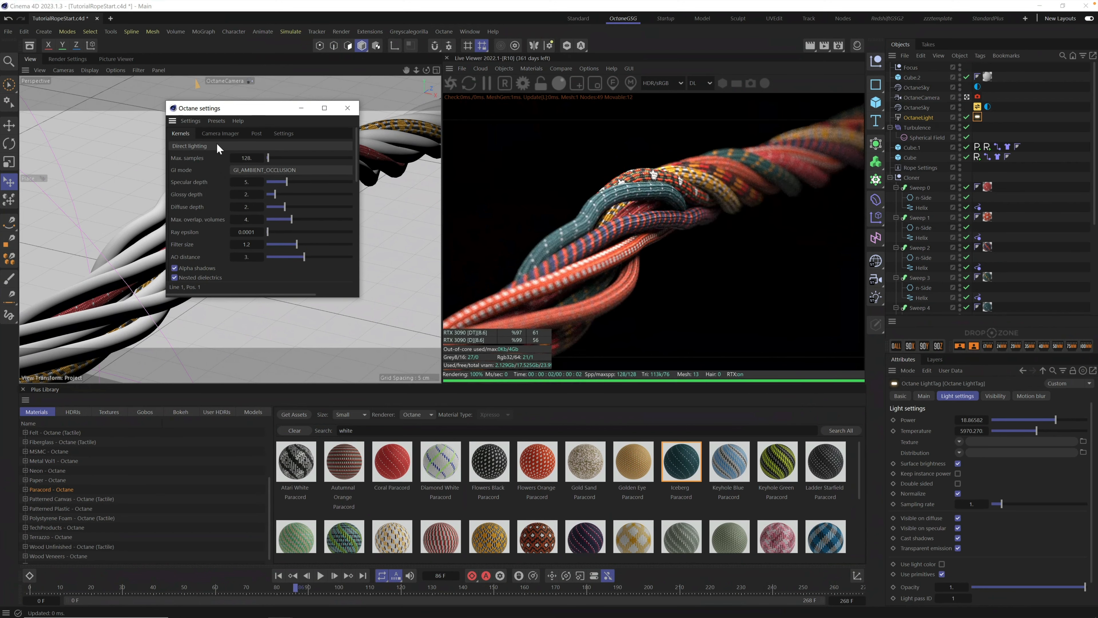
pyautogui.click(216, 145)
pyautogui.click(220, 176)
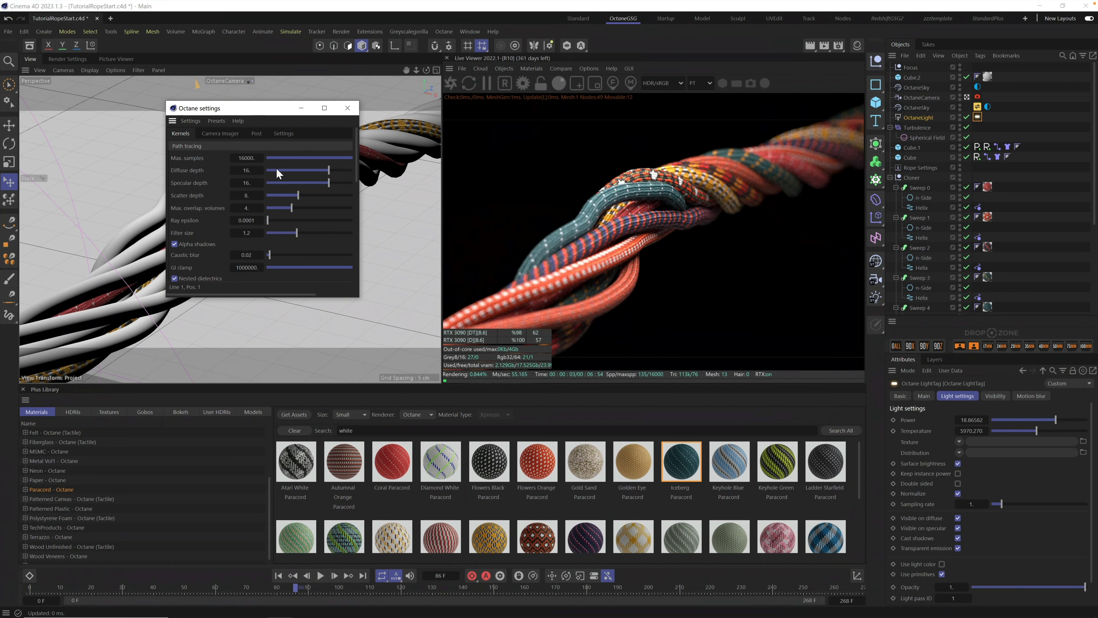
pyautogui.doubleClick(247, 159)
pyautogui.press('Return')
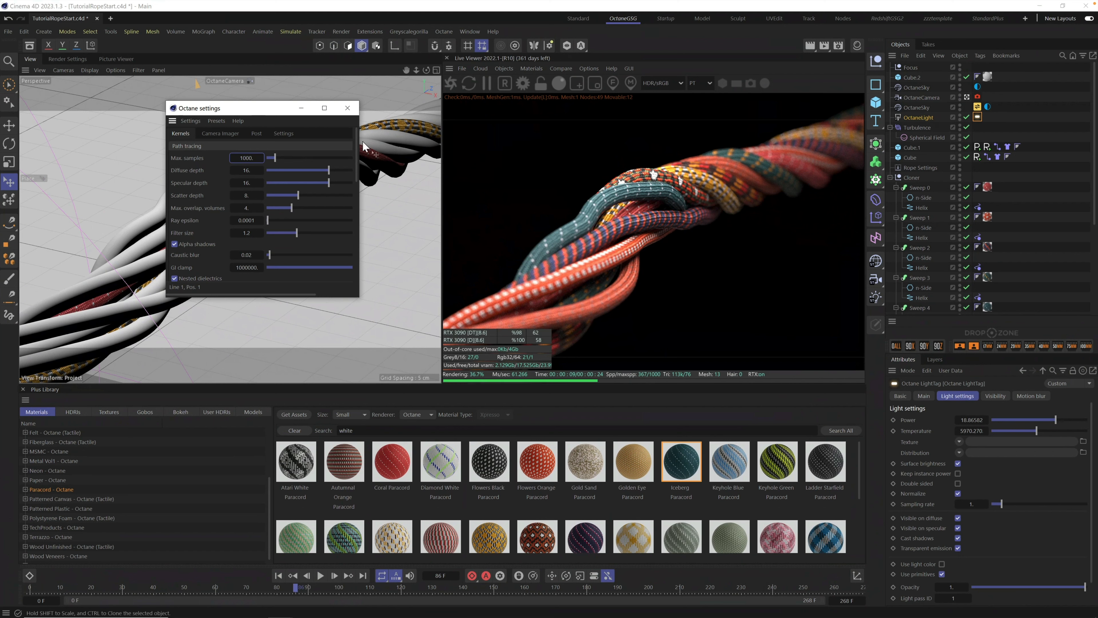
pyautogui.click(348, 108)
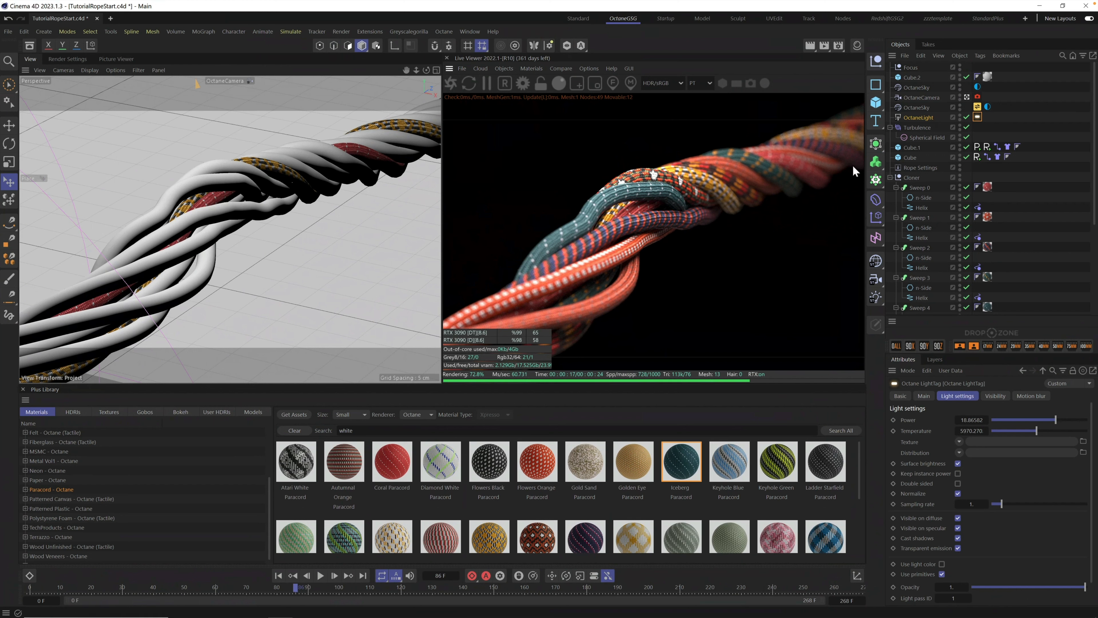
# Orbit the OctaneCamera to a lower angle on the rope, duplicate it and make the copy the active camera.
pyautogui.keyDown('alt'); pyautogui.moveTo(287, 184); pyautogui.dragTo(299, 169); pyautogui.keyUp('alt')
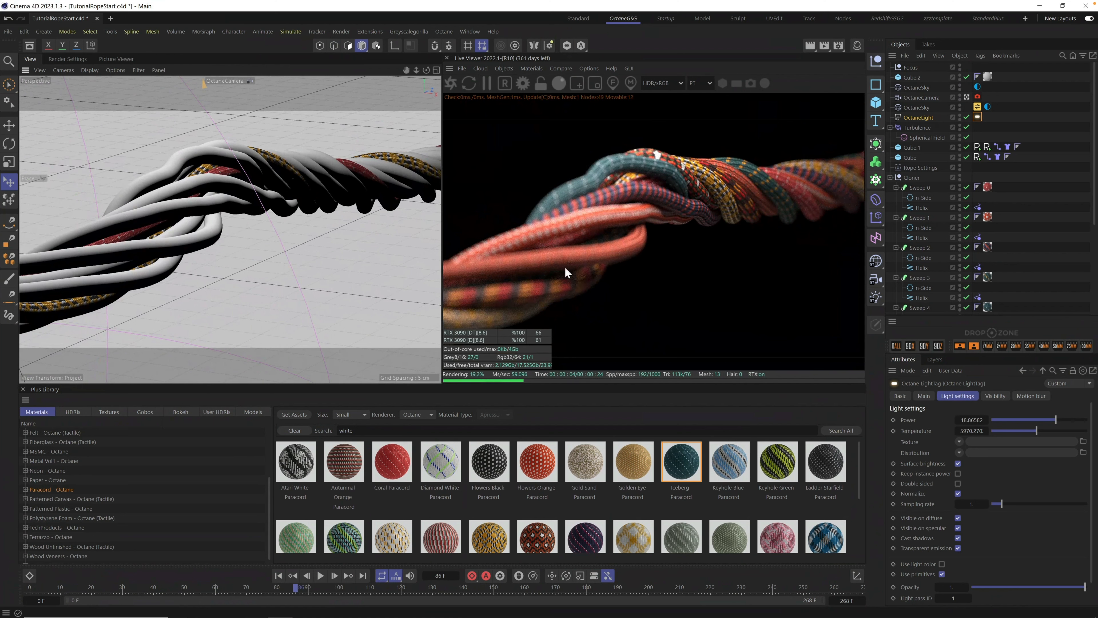
pyautogui.keyDown('alt'); pyautogui.moveTo(269, 186); pyautogui.dragTo(279, 194); pyautogui.keyUp('alt')
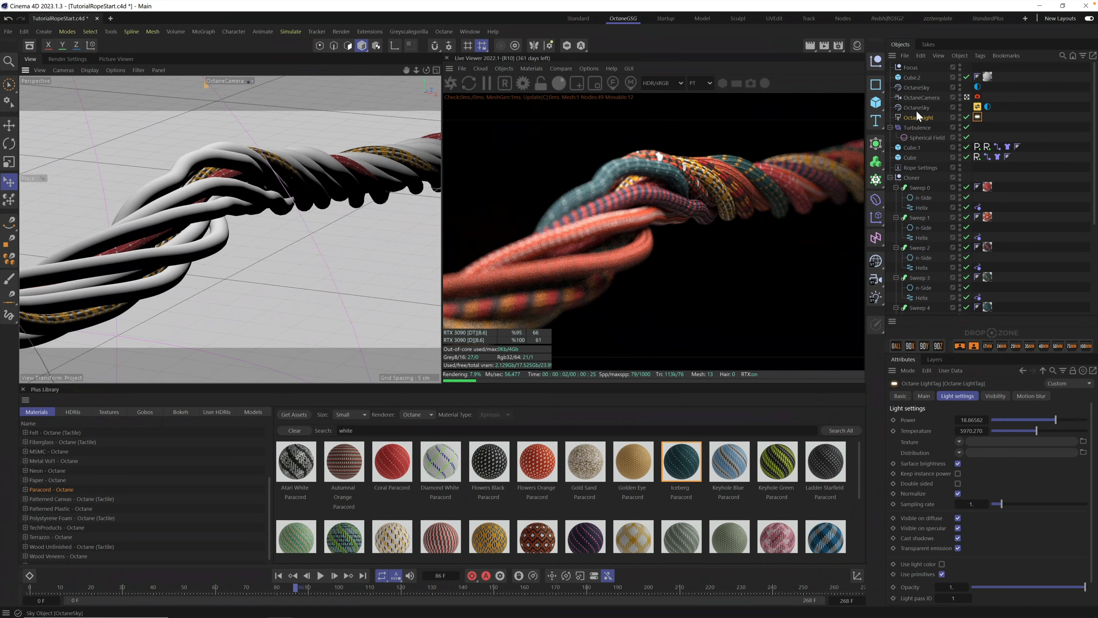
pyautogui.click(917, 96)
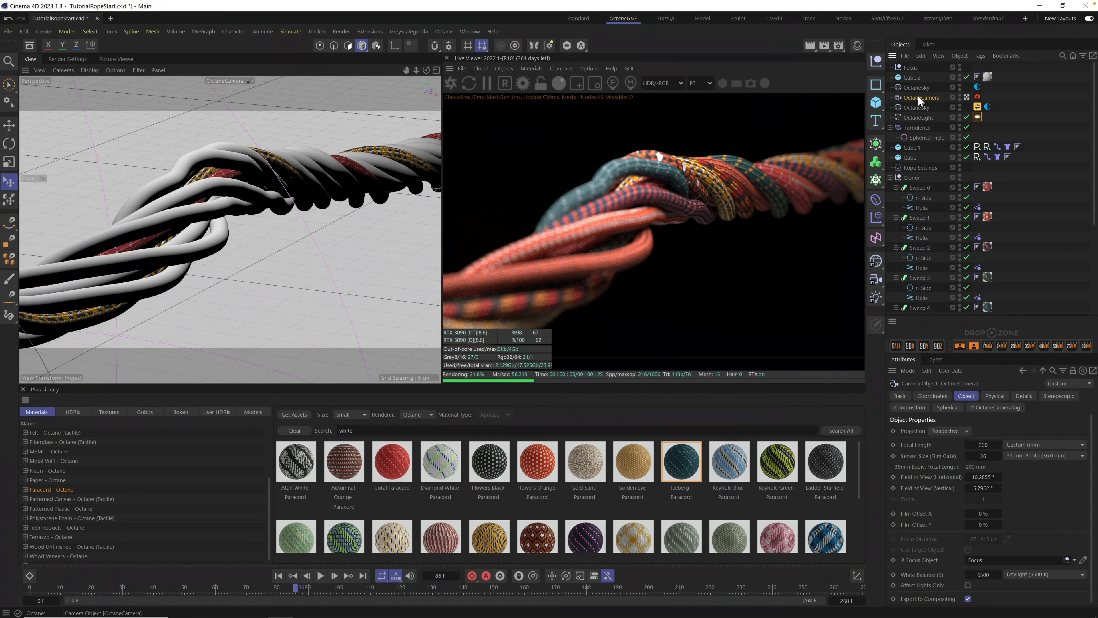
pyautogui.hotkey('ctrl', 'c')
pyautogui.hotkey('ctrl', 'v')
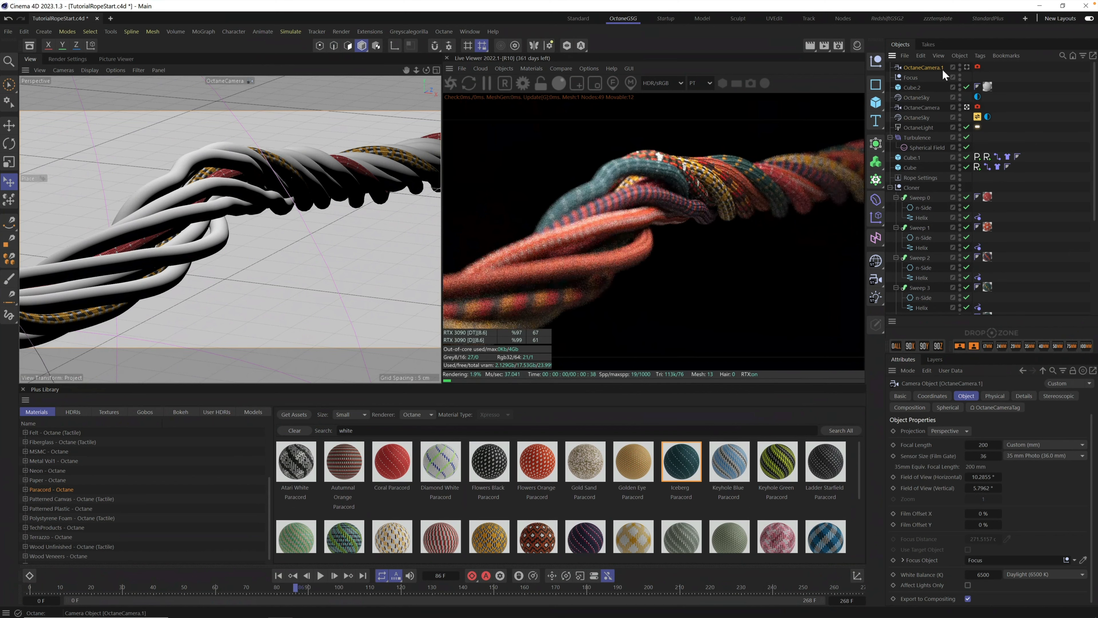
pyautogui.click(967, 67)
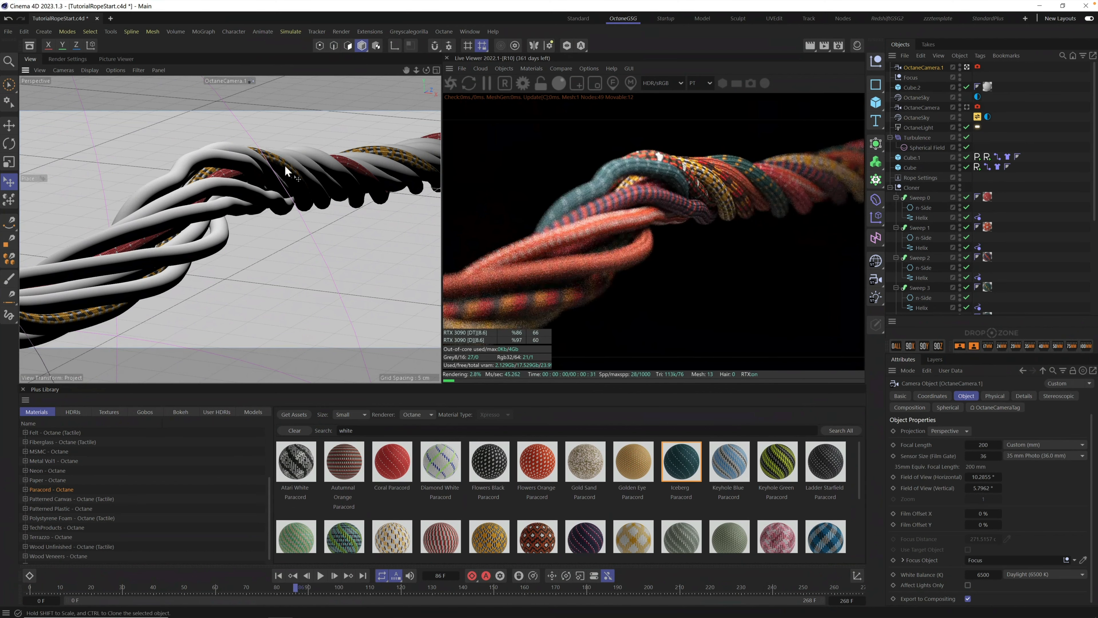
# Reframe OctaneCamera.1 into a steep upright composition of the rope and advance the animation to frame 95.
pyautogui.keyDown('alt'); pyautogui.moveTo(284, 166); pyautogui.dragTo(173, 175); pyautogui.keyUp('alt')
pyautogui.keyDown('alt'); pyautogui.moveTo(274, 167); pyautogui.dragTo(267, 168); pyautogui.keyUp('alt')
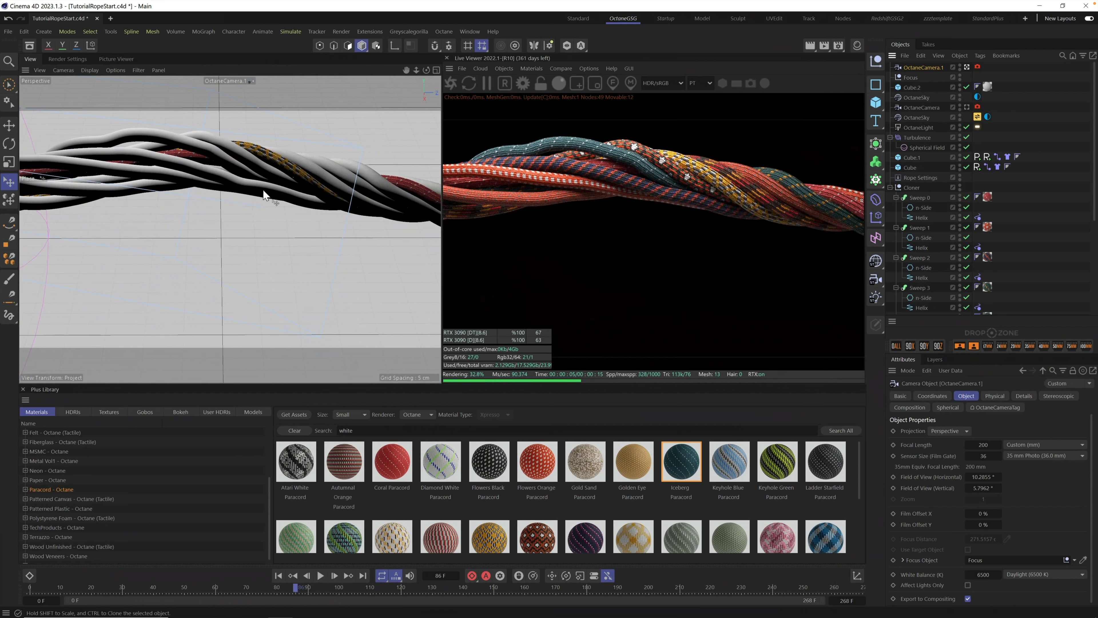
pyautogui.keyDown('alt'); pyautogui.moveTo(243, 182); pyautogui.dragTo(178, 245); pyautogui.keyUp('alt')
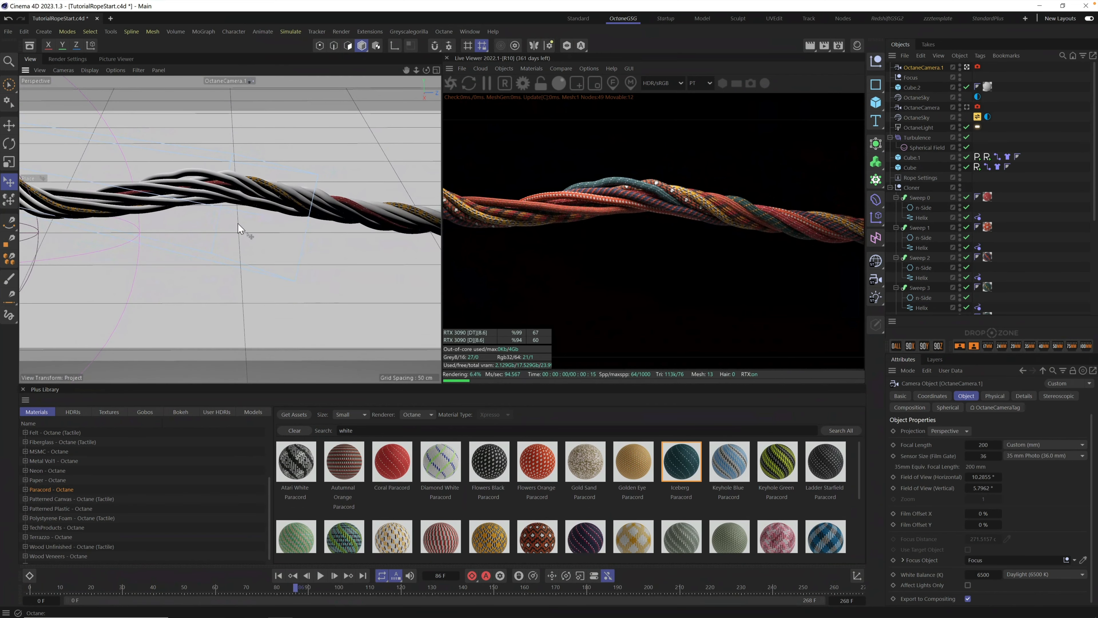
pyautogui.keyDown('alt'); pyautogui.moveTo(231, 208); pyautogui.dragTo(392, 217); pyautogui.keyUp('alt')
pyautogui.keyDown('alt'); pyautogui.moveTo(219, 225); pyautogui.dragTo(410, 124, button='right'); pyautogui.keyUp('alt')
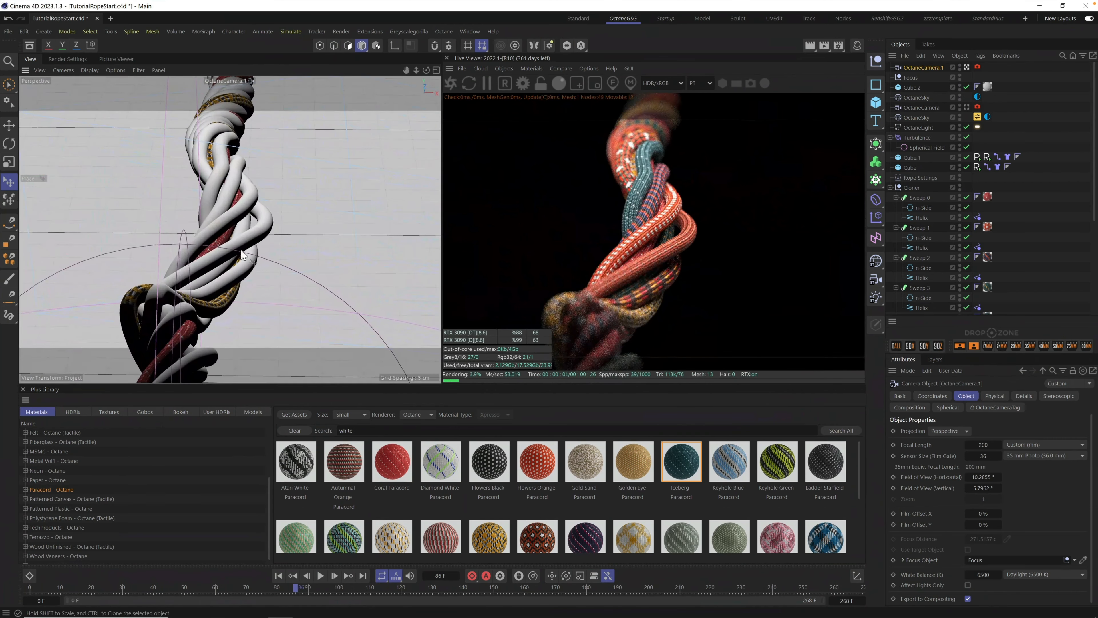
pyautogui.moveTo(240, 249)
pyautogui.keyDown('alt'); pyautogui.mouseDown()
pyautogui.moveTo(239, 237)
pyautogui.moveTo(227, 251)
pyautogui.moveTo(241, 231)
pyautogui.moveTo(240, 245)
pyautogui.mouseUp(); pyautogui.keyUp('alt')
pyautogui.keyDown('alt'); pyautogui.moveTo(240, 243); pyautogui.dragTo(216, 251, button='right'); pyautogui.keyUp('alt')
pyautogui.keyDown('alt'); pyautogui.moveTo(216, 251); pyautogui.dragTo(234, 273); pyautogui.keyUp('alt')
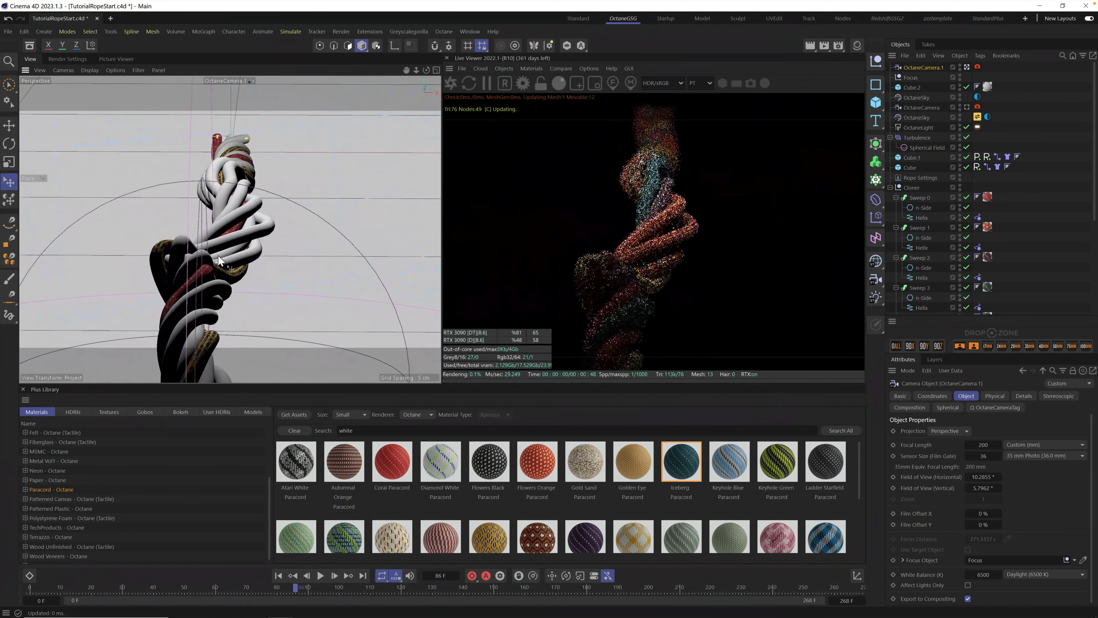
pyautogui.click(321, 576)
pyautogui.click(321, 575)
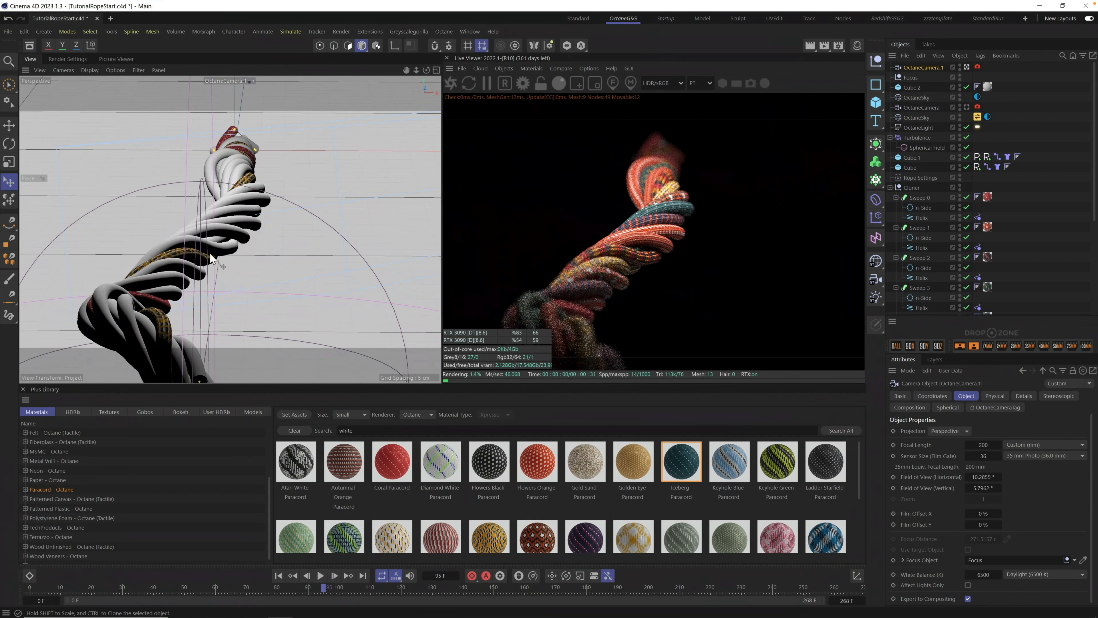
pyautogui.keyDown('alt'); pyautogui.moveTo(209, 252); pyautogui.dragTo(217, 235); pyautogui.keyUp('alt')
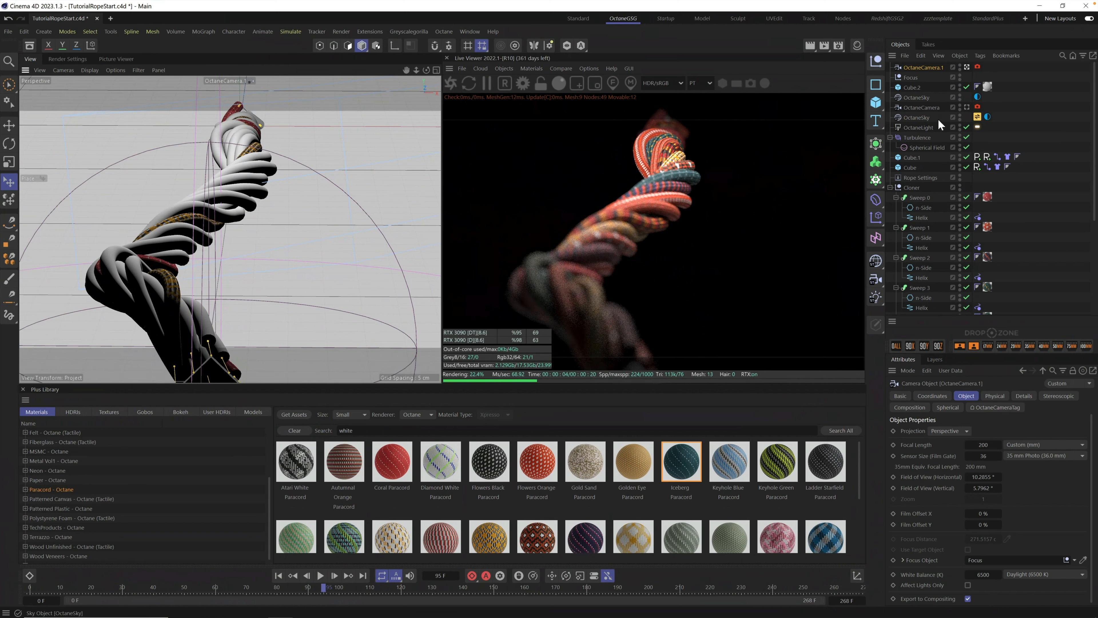
# Set the OctaneLight's power to about 6.31 and collapse the Cloner hierarchy.
pyautogui.click(977, 127)
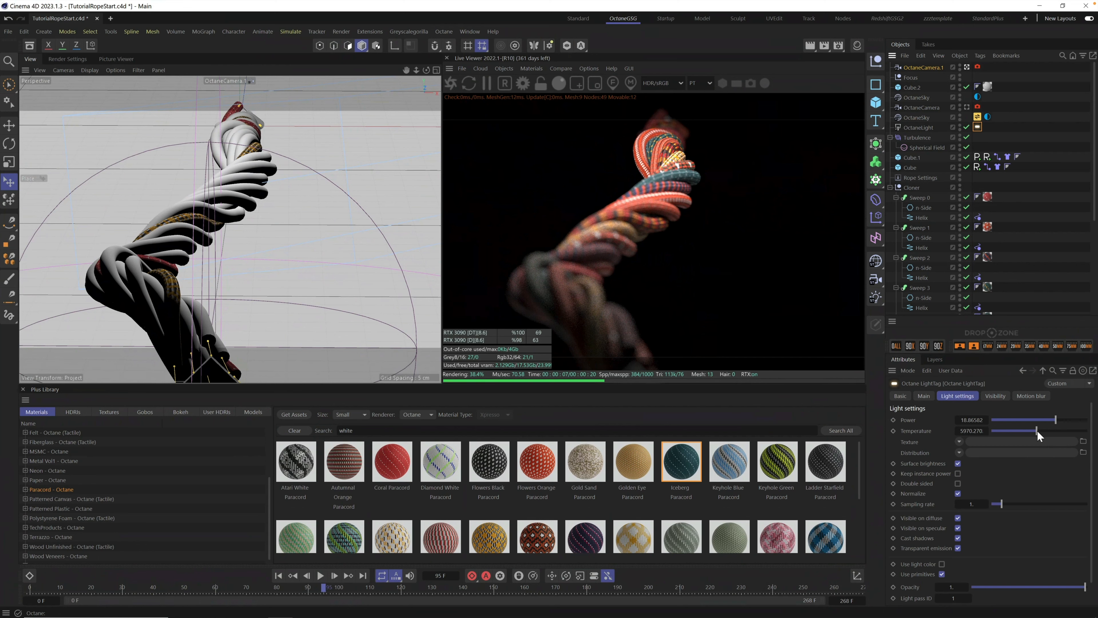
pyautogui.moveTo(1053, 417); pyautogui.dragTo(1048, 418)
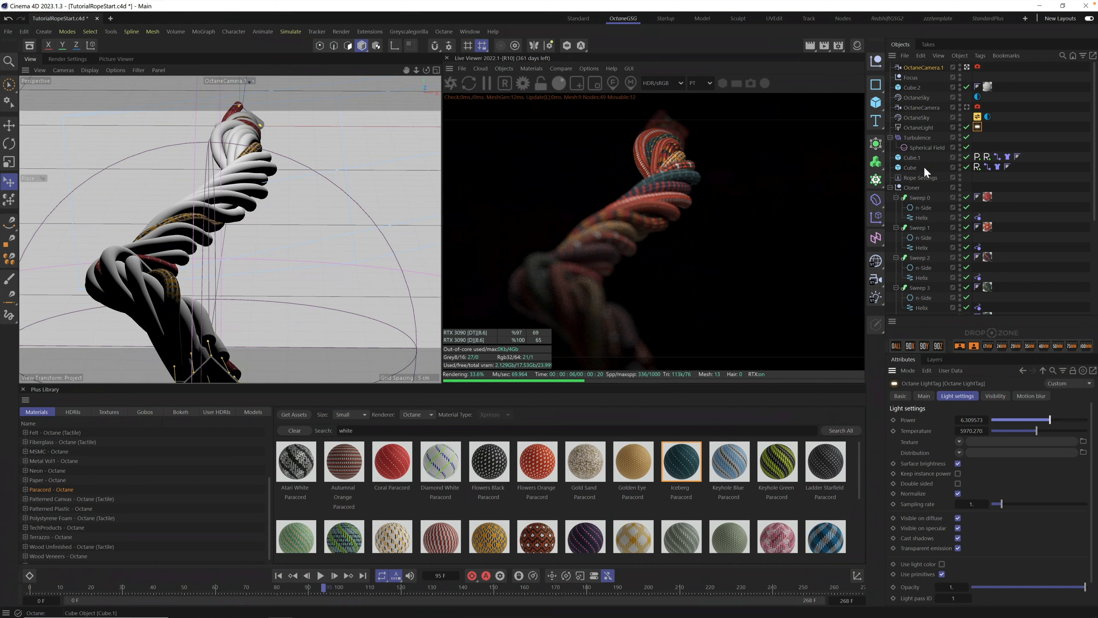
pyautogui.click(890, 187)
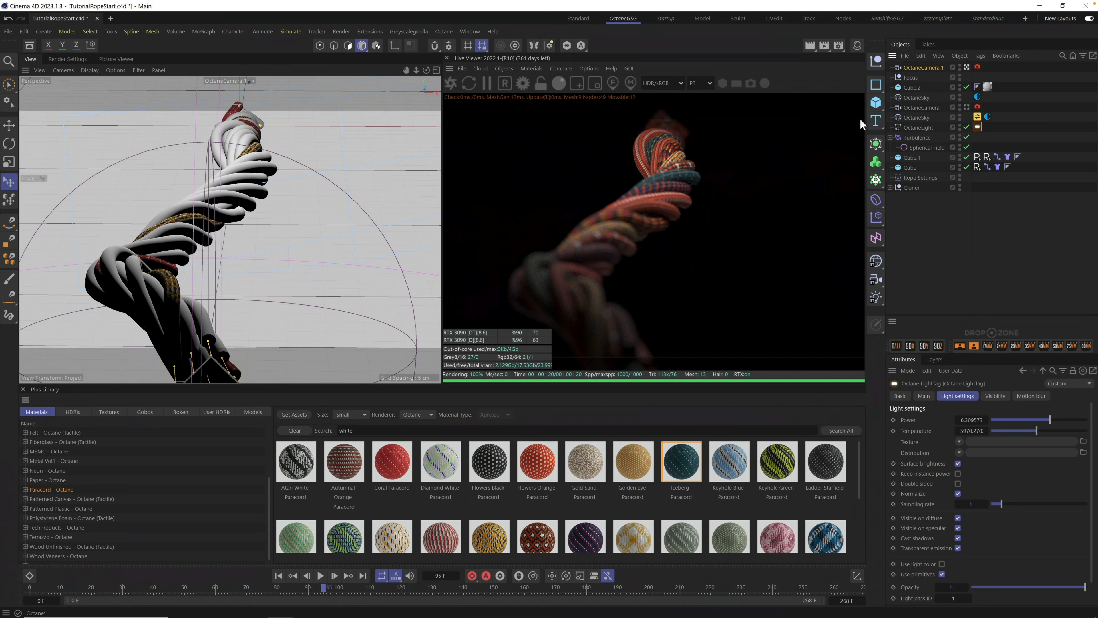
# Adjust the image-textured OctaneSky's environment power, trying brighter values before settling on about 0.08.
pyautogui.click(921, 117)
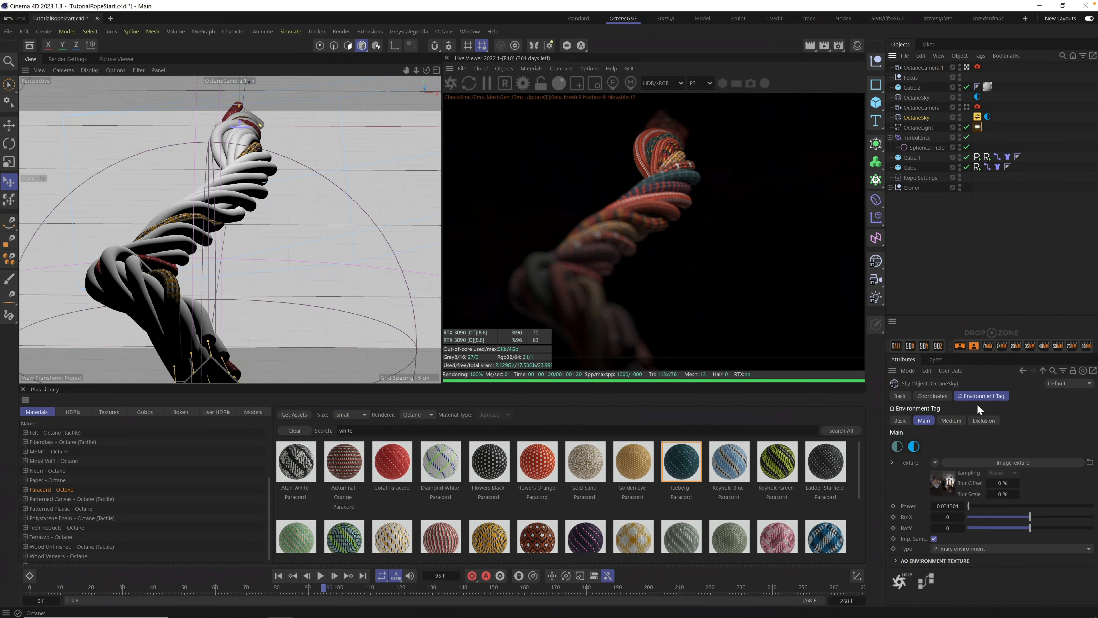
pyautogui.moveTo(963, 506); pyautogui.dragTo(961, 502)
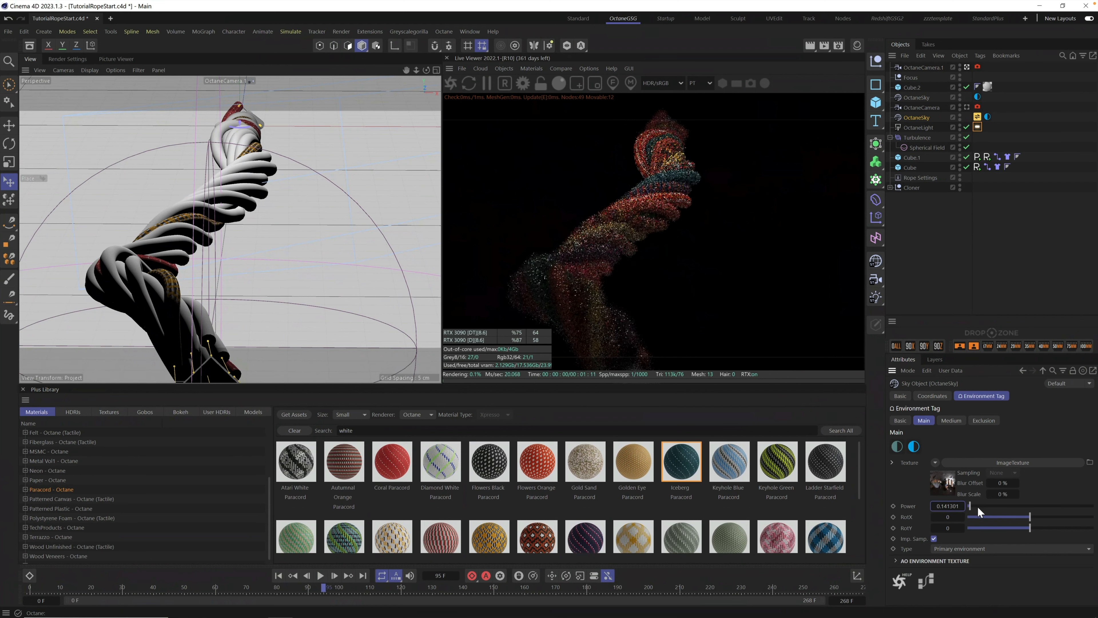
pyautogui.moveTo(970, 505)
pyautogui.mouseDown()
pyautogui.moveTo(1010, 503)
pyautogui.moveTo(972, 509)
pyautogui.mouseUp()
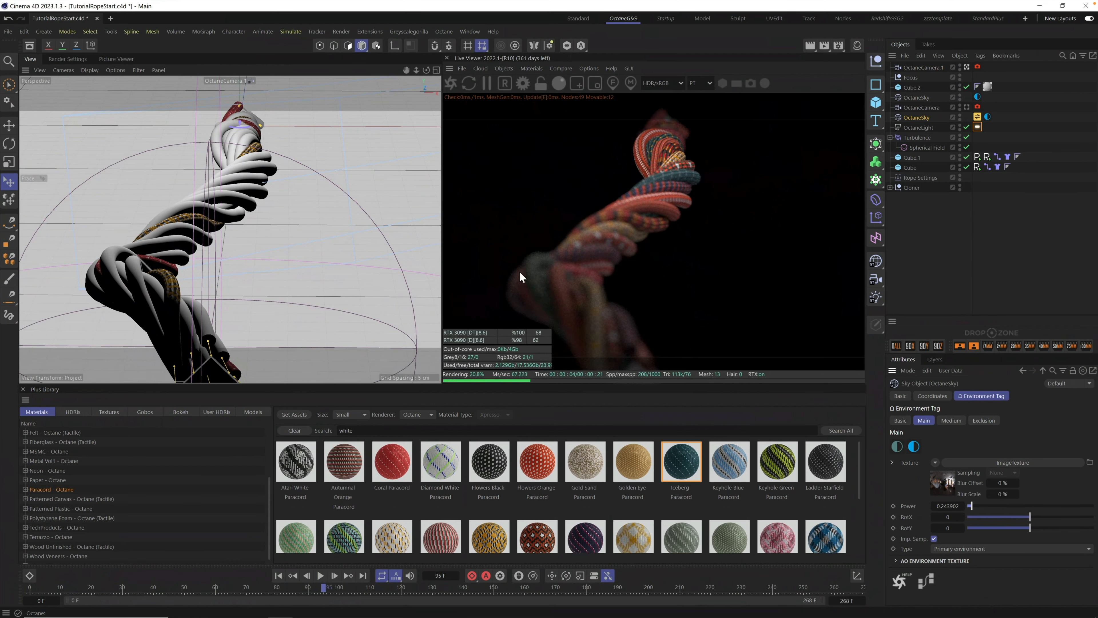
pyautogui.keyDown('alt'); pyautogui.moveTo(181, 236); pyautogui.dragTo(231, 245); pyautogui.keyUp('alt')
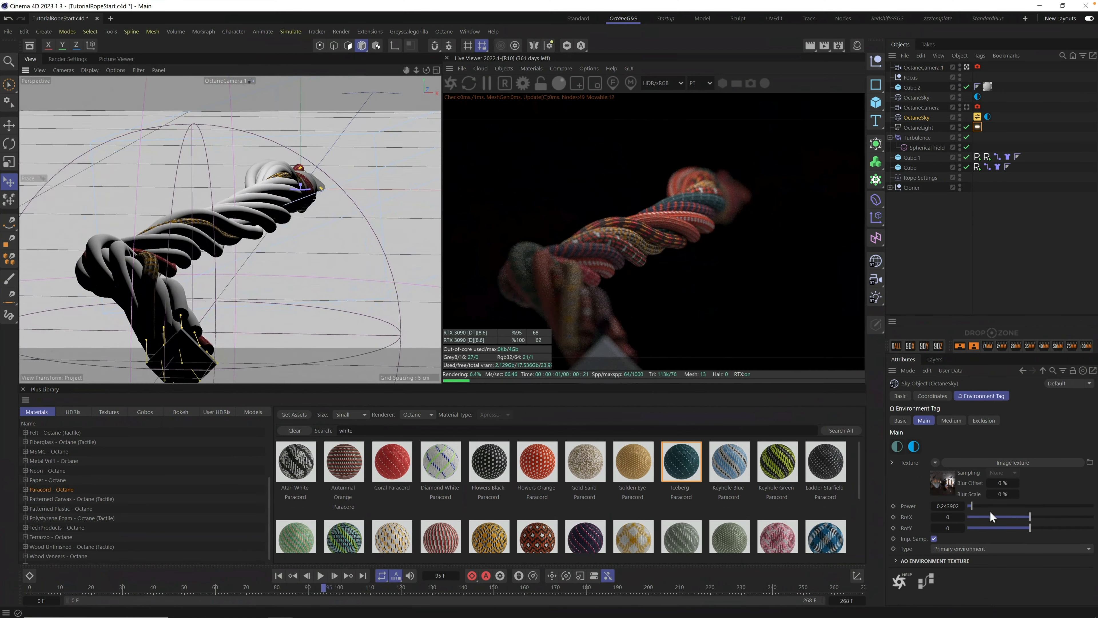
pyautogui.moveTo(971, 506); pyautogui.dragTo(970, 508)
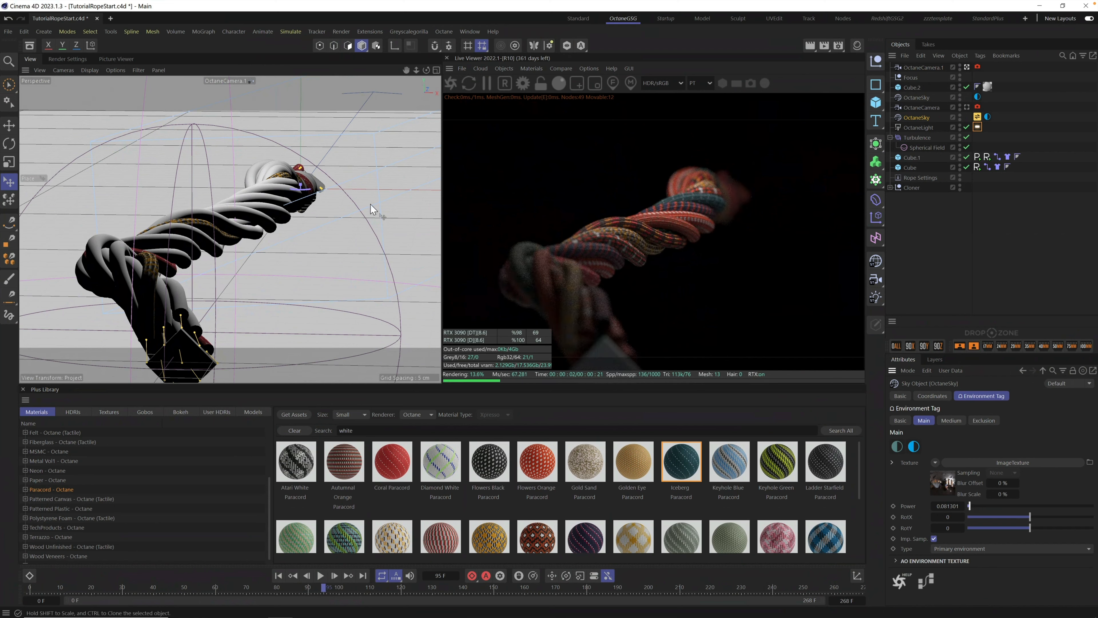
# Move OctaneCamera.1 in close on the twisted strands and set its F-stop to about 3.9 after trying higher values.
pyautogui.keyDown('alt'); pyautogui.moveTo(231, 225); pyautogui.dragTo(369, 150, button='right'); pyautogui.keyUp('alt')
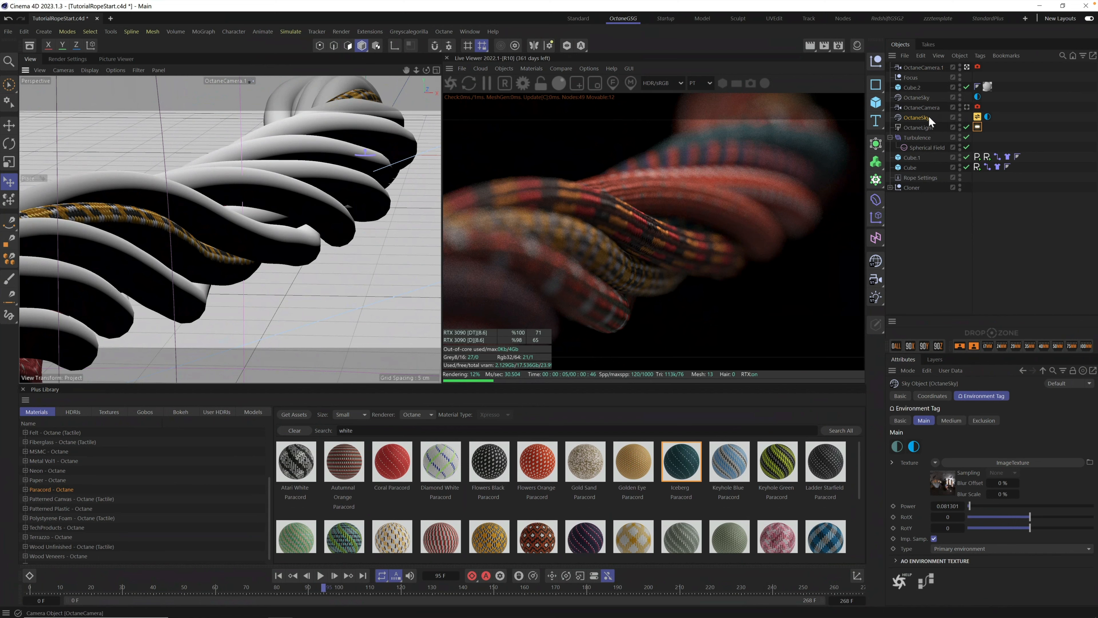
pyautogui.click(978, 67)
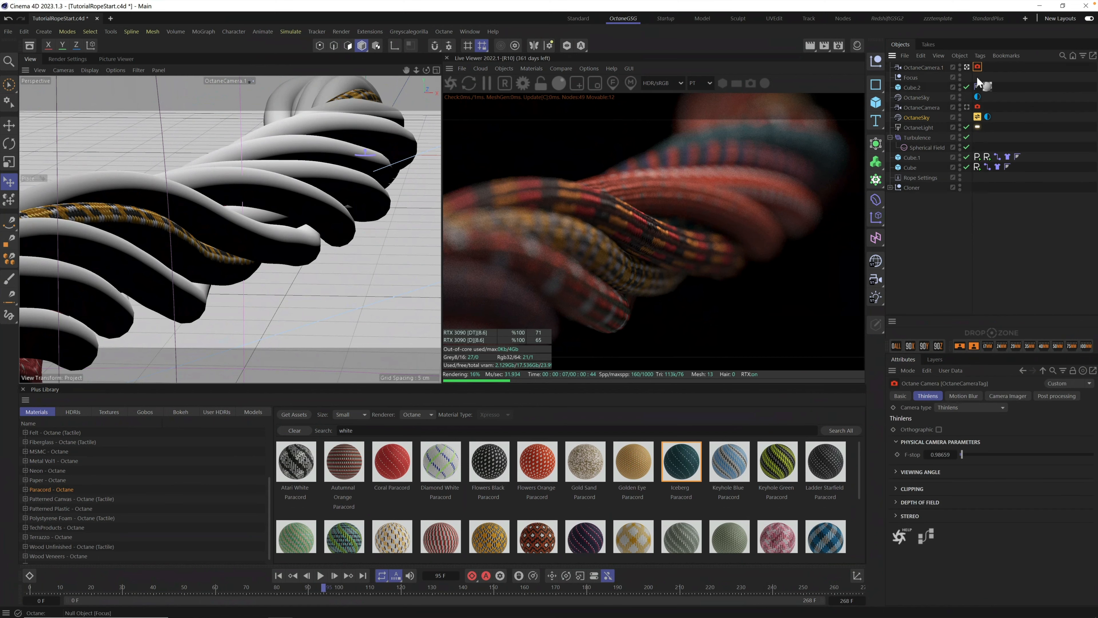
pyautogui.moveTo(978, 458)
pyautogui.mouseDown()
pyautogui.moveTo(965, 453)
pyautogui.moveTo(976, 455)
pyautogui.mouseUp()
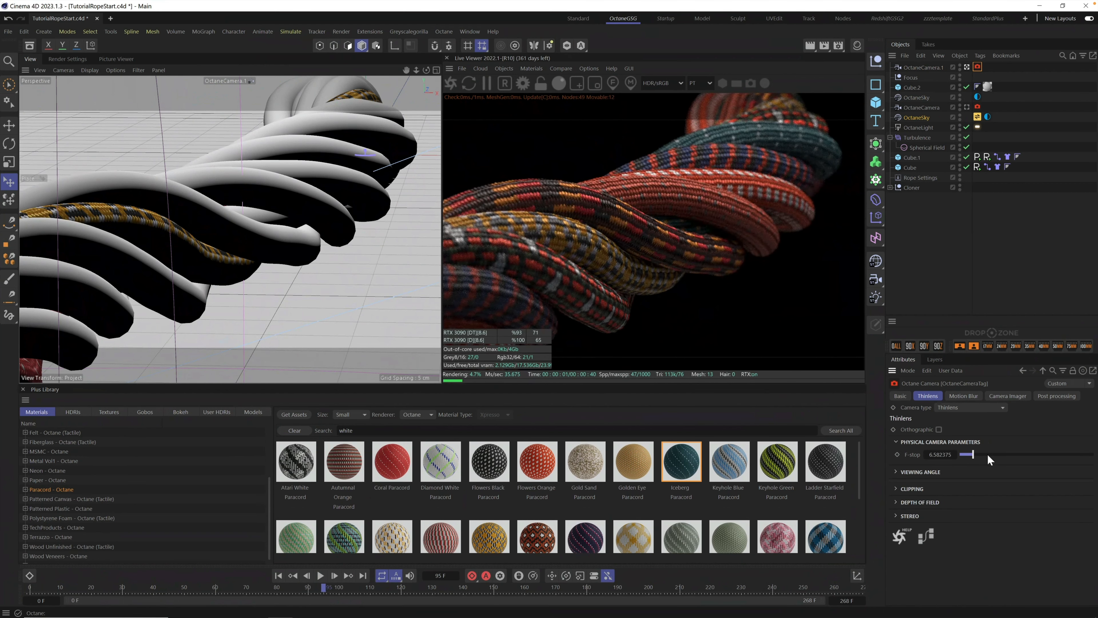
pyautogui.moveTo(976, 455); pyautogui.dragTo(982, 456)
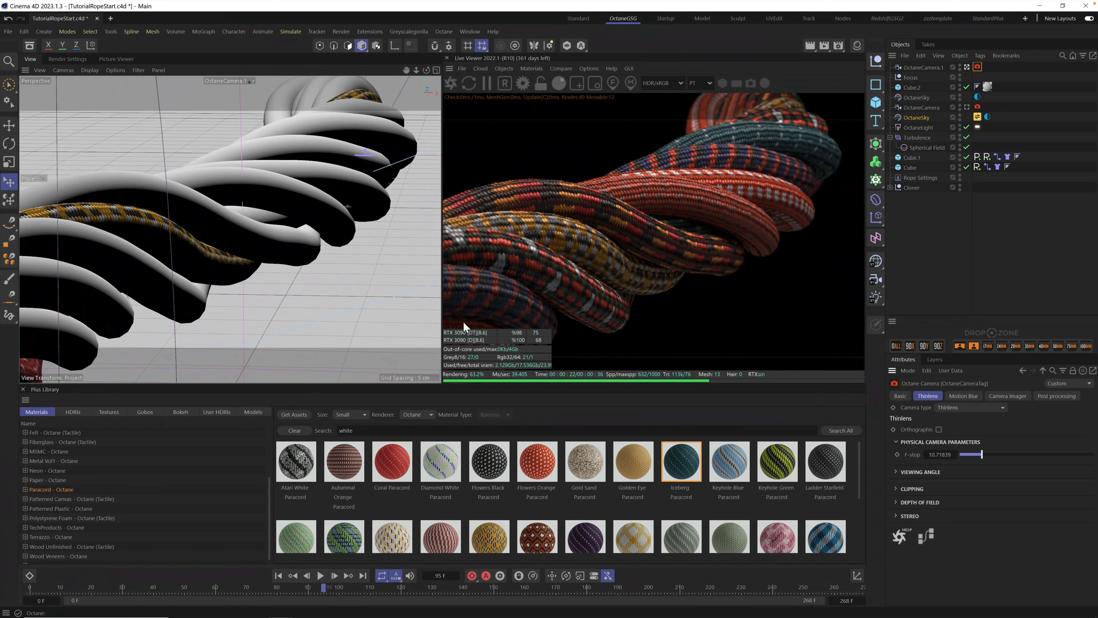
pyautogui.click(970, 454)
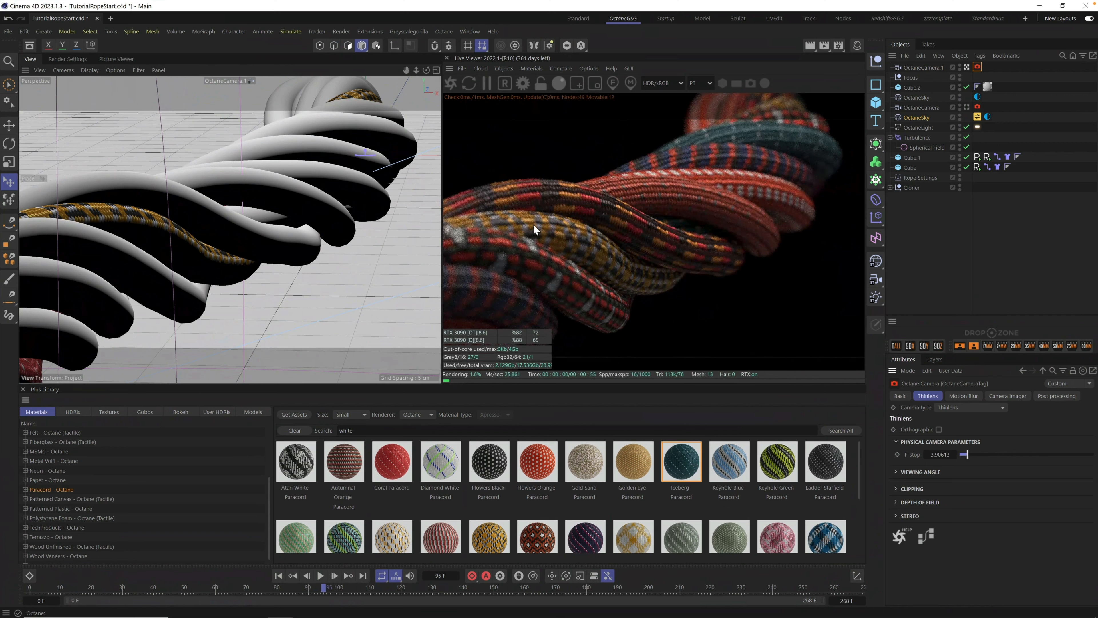
# Compare the view of OctaneCamera with OctaneCamera.1 and orbit OctaneCamera.1 to look along the coiled rope.
pyautogui.keyDown('alt'); pyautogui.moveTo(263, 212); pyautogui.dragTo(150, 274); pyautogui.keyUp('alt')
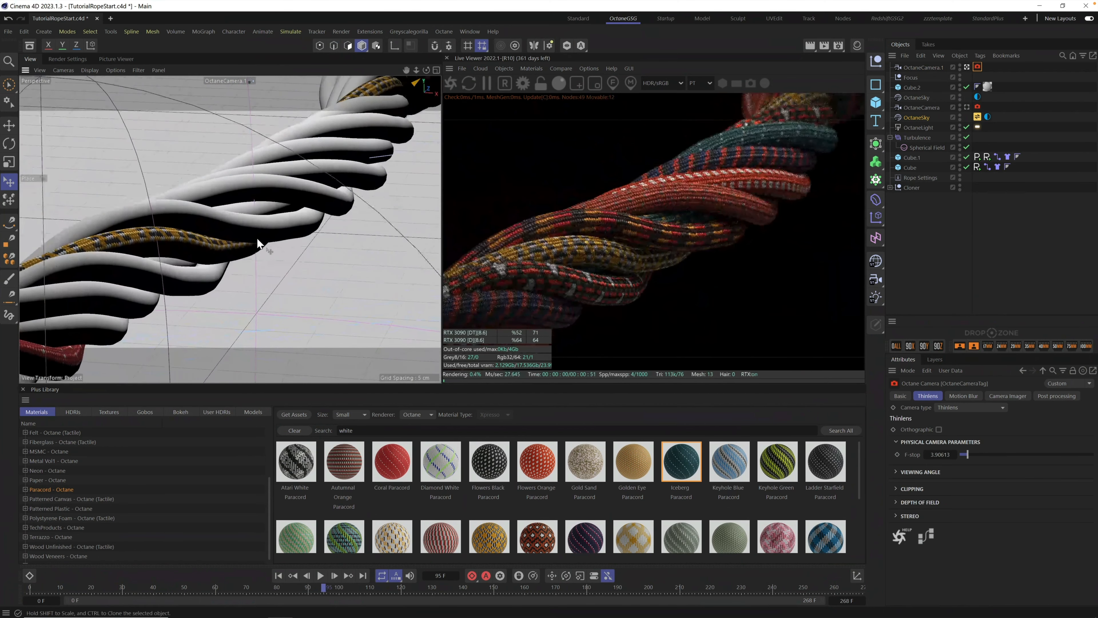
pyautogui.click(967, 106)
pyautogui.click(967, 67)
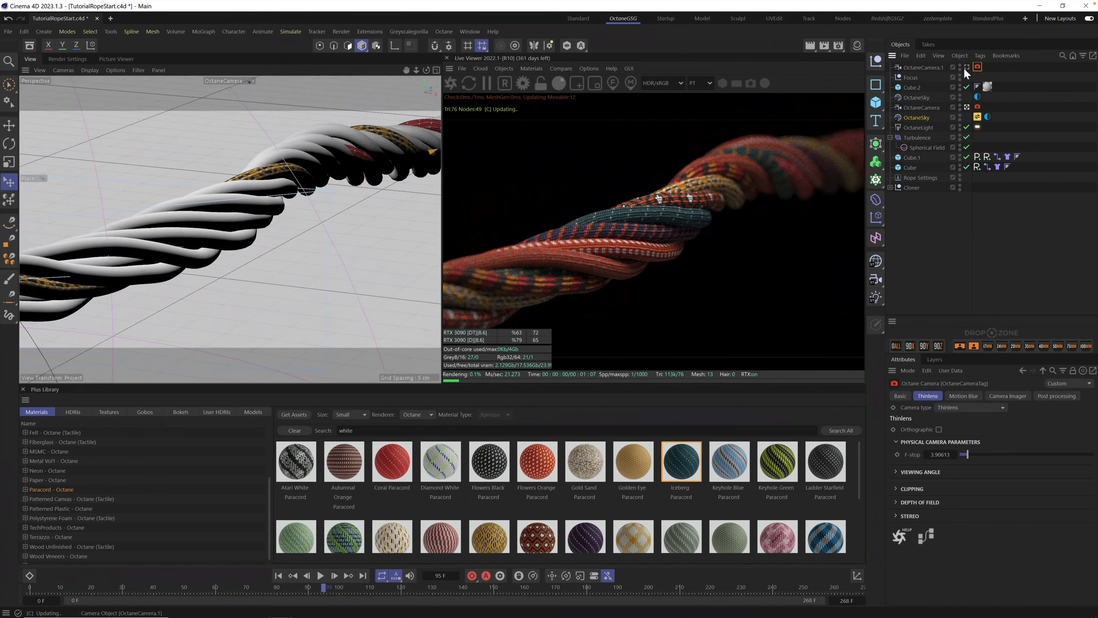
pyautogui.keyDown('alt'); pyautogui.moveTo(272, 194); pyautogui.dragTo(306, 189); pyautogui.keyUp('alt')
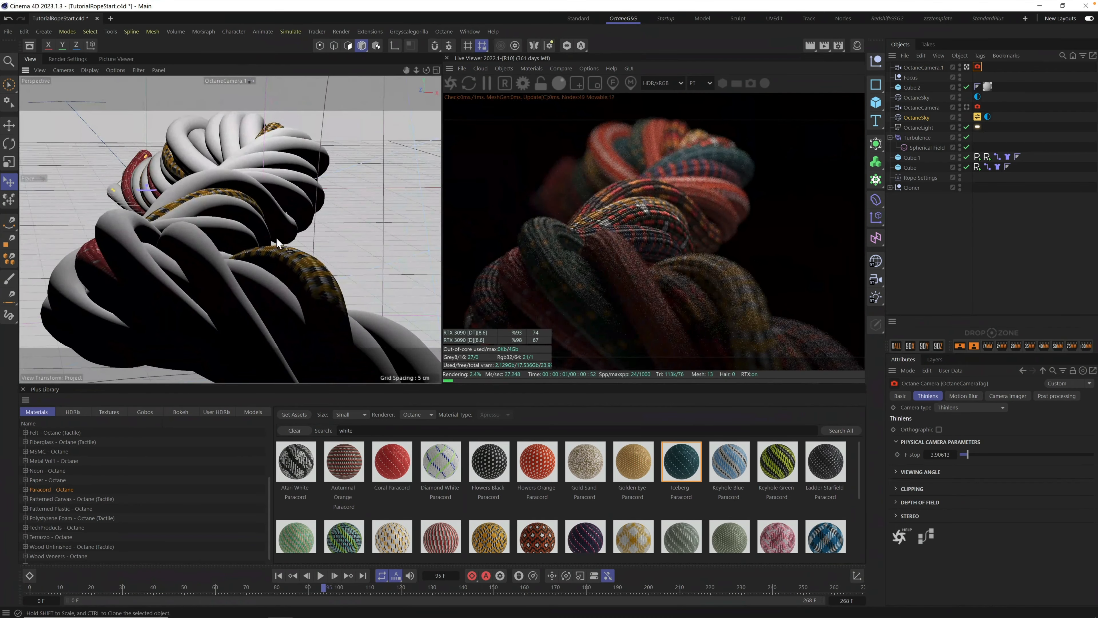
# Orbit OctaneCamera.1 to a side-on view of the rope, replay the simulation to frame 252 and recentre the twisted strands.
pyautogui.keyDown('alt'); pyautogui.moveTo(277, 238); pyautogui.dragTo(299, 280); pyautogui.keyUp('alt')
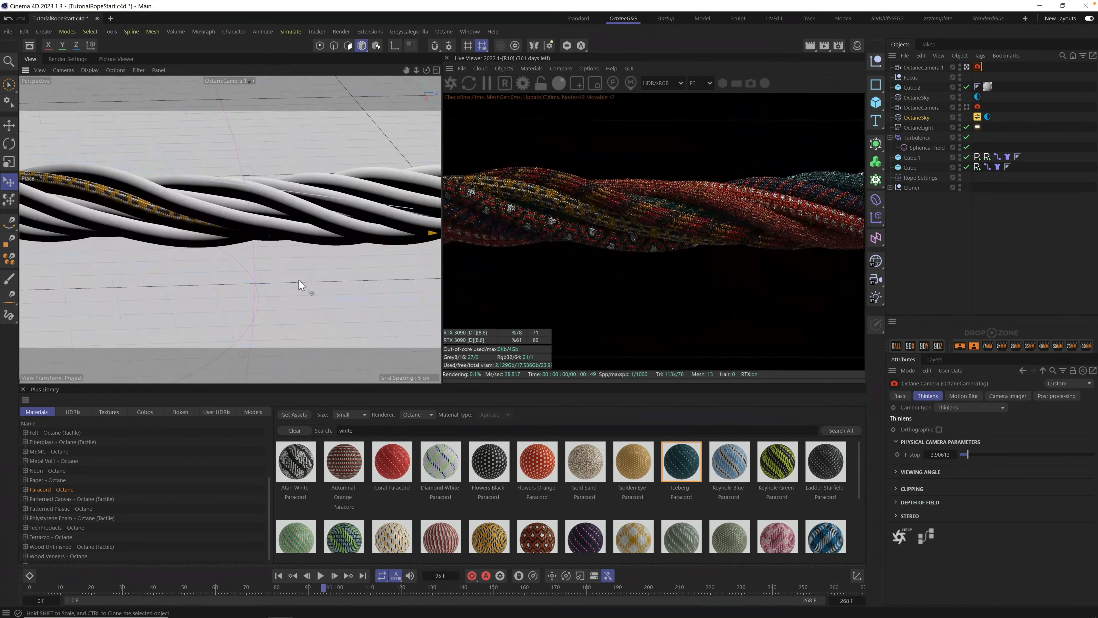
pyautogui.click(289, 573)
pyautogui.click(320, 576)
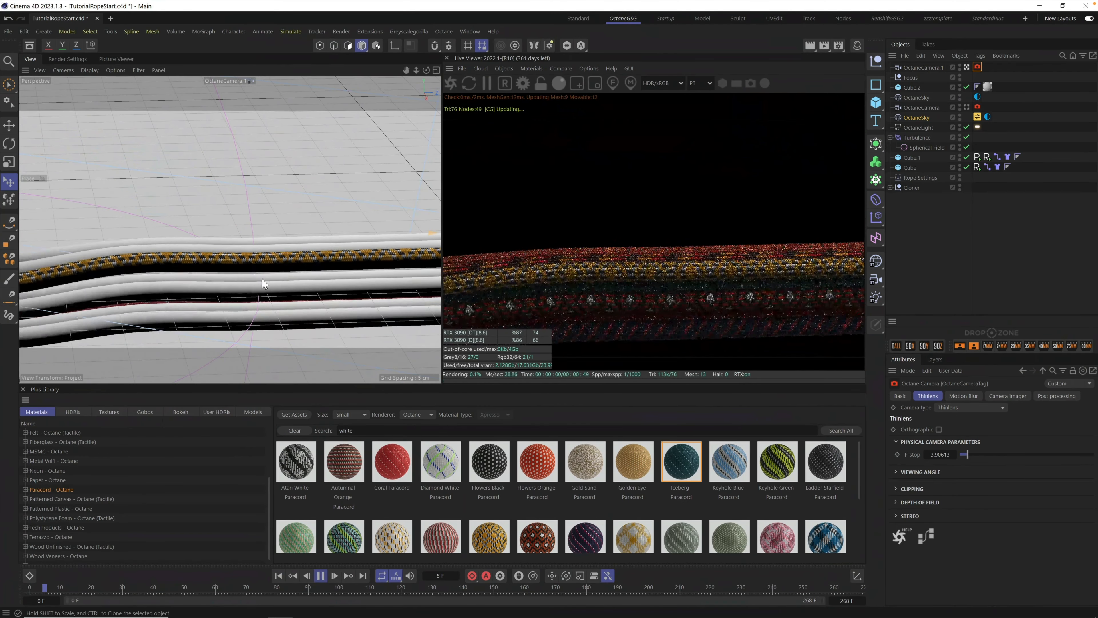
pyautogui.keyDown('alt'); pyautogui.moveTo(251, 249); pyautogui.dragTo(273, 203, button='middle'); pyautogui.keyUp('alt')
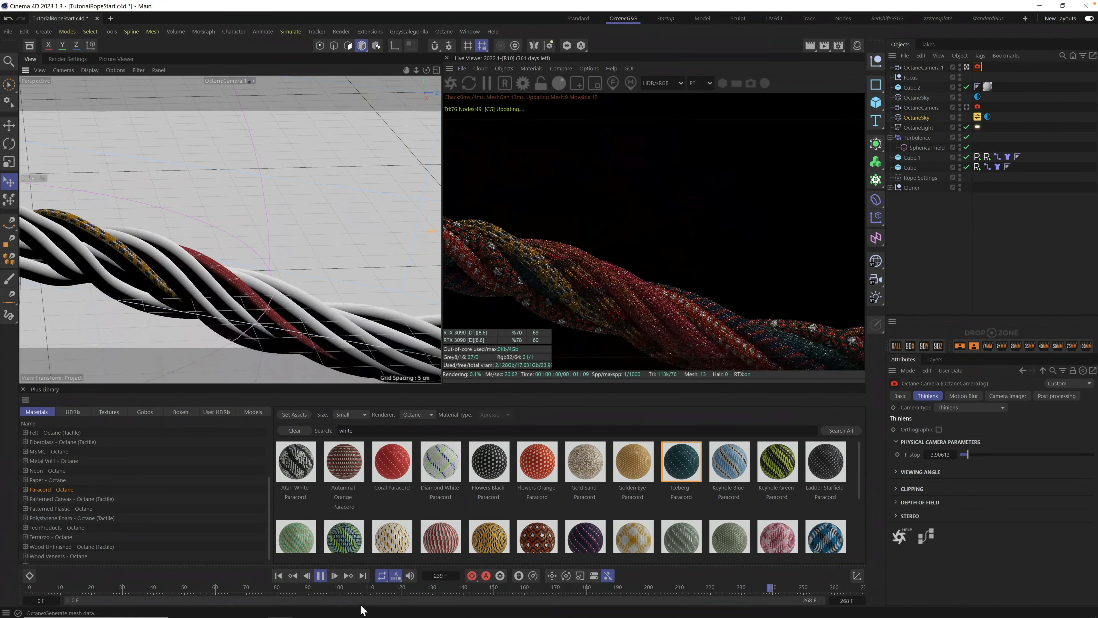
pyautogui.click(321, 575)
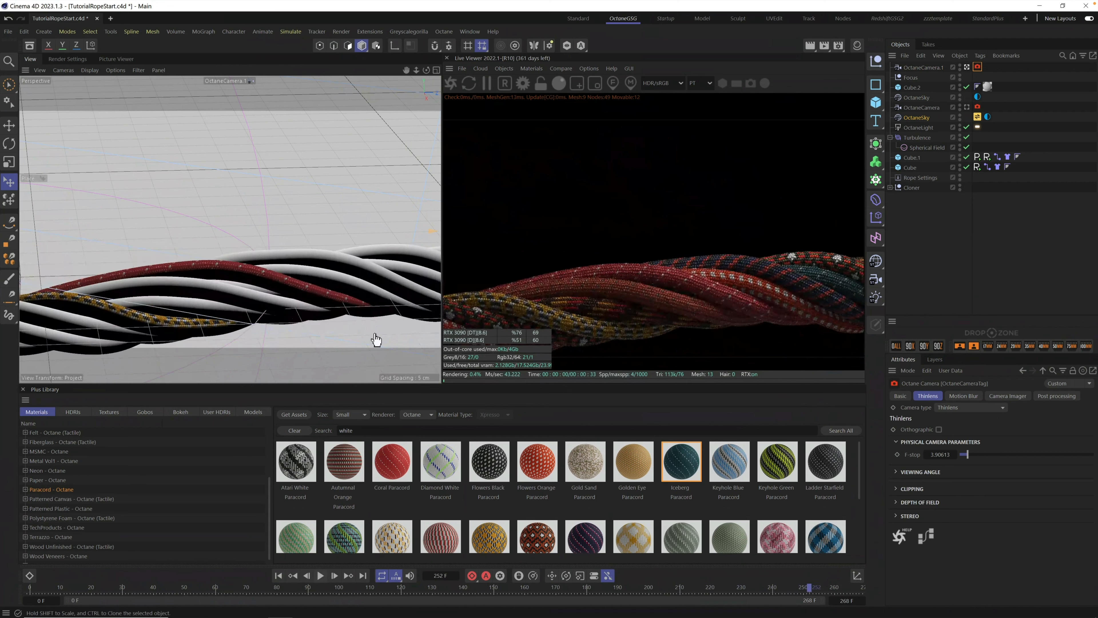
pyautogui.keyDown('alt'); pyautogui.moveTo(336, 283); pyautogui.dragTo(333, 197, button='middle'); pyautogui.keyUp('alt')
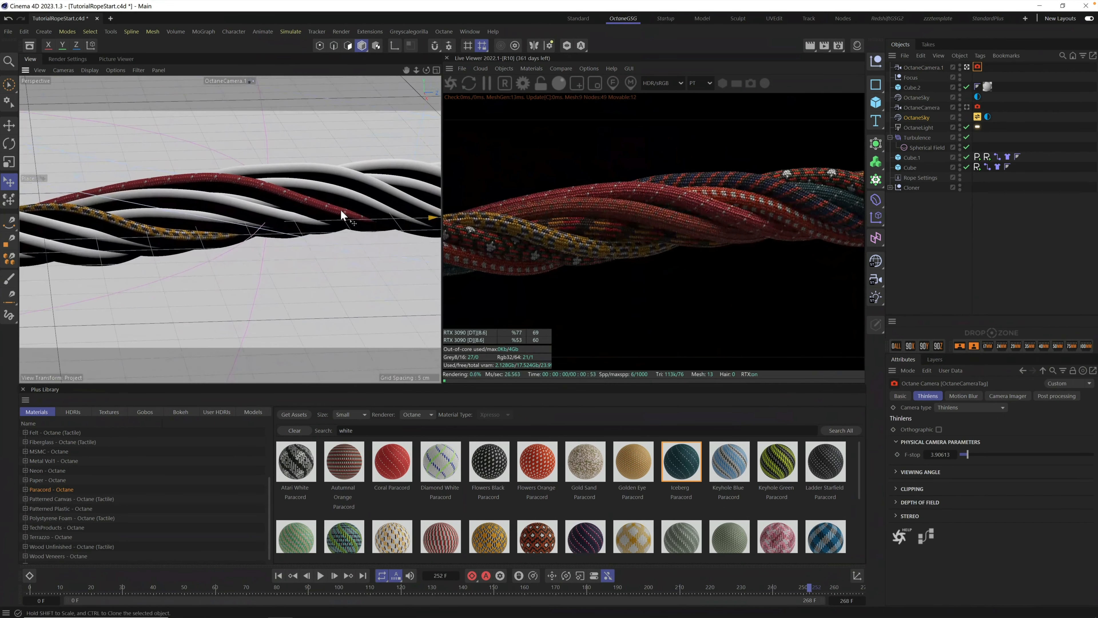
# Look through OctaneCamera and reframe it so the twisted rope runs diagonally across the centre of the shot.
pyautogui.click(967, 107)
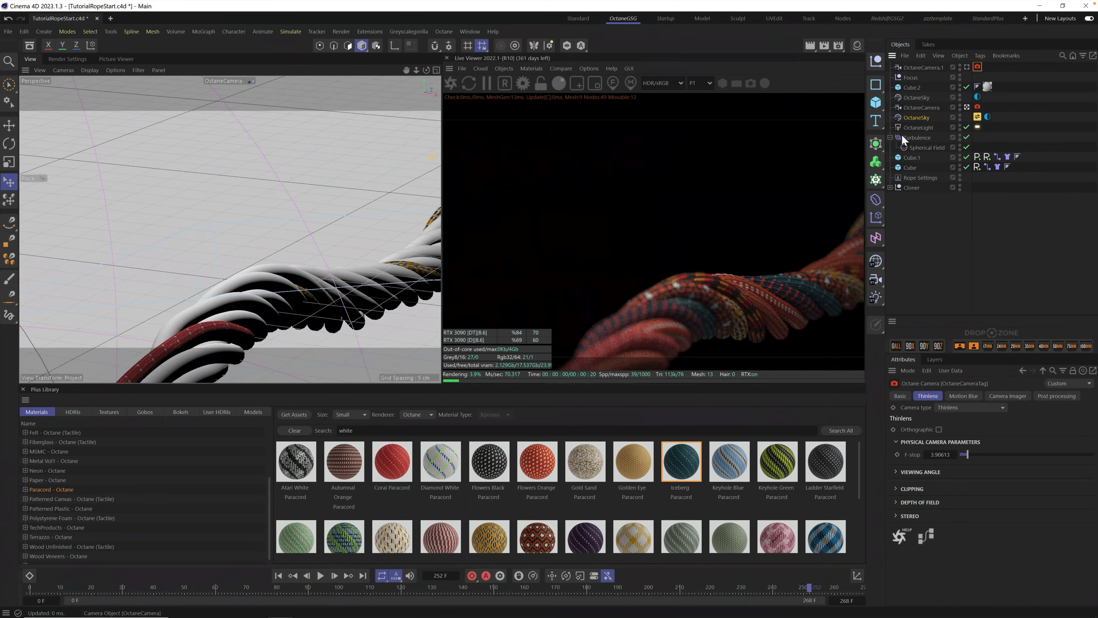
pyautogui.keyDown('alt'); pyautogui.moveTo(318, 274); pyautogui.dragTo(314, 282); pyautogui.keyUp('alt')
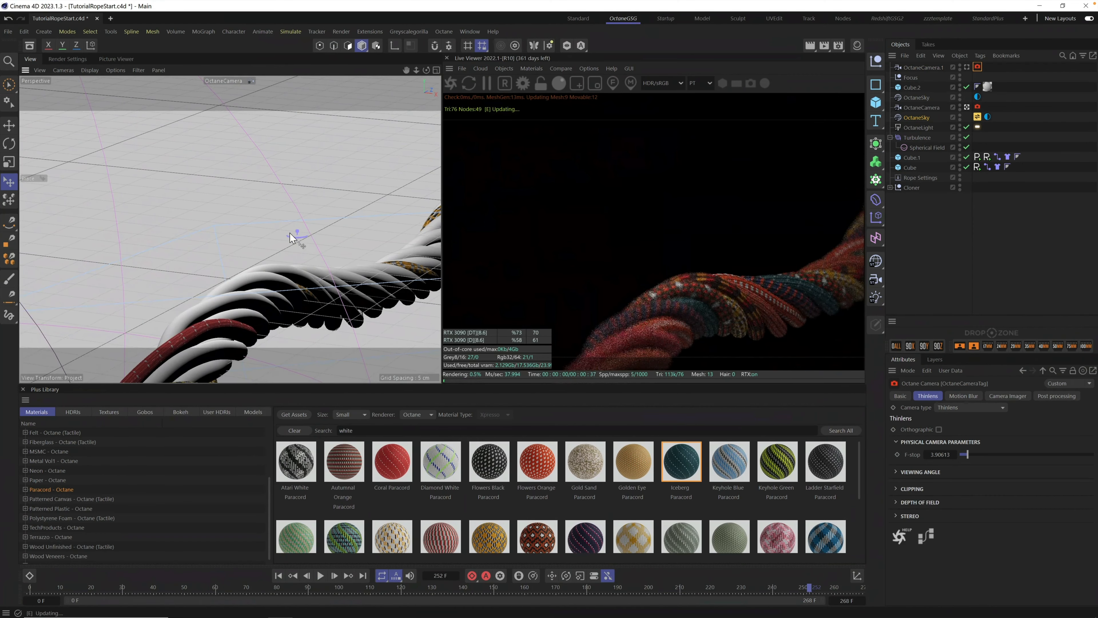
pyautogui.keyDown('alt'); pyautogui.moveTo(318, 293); pyautogui.dragTo(267, 241, button='middle'); pyautogui.keyUp('alt')
# Raise the OctaneLight's power to about 11.47.
pyautogui.click(918, 229)
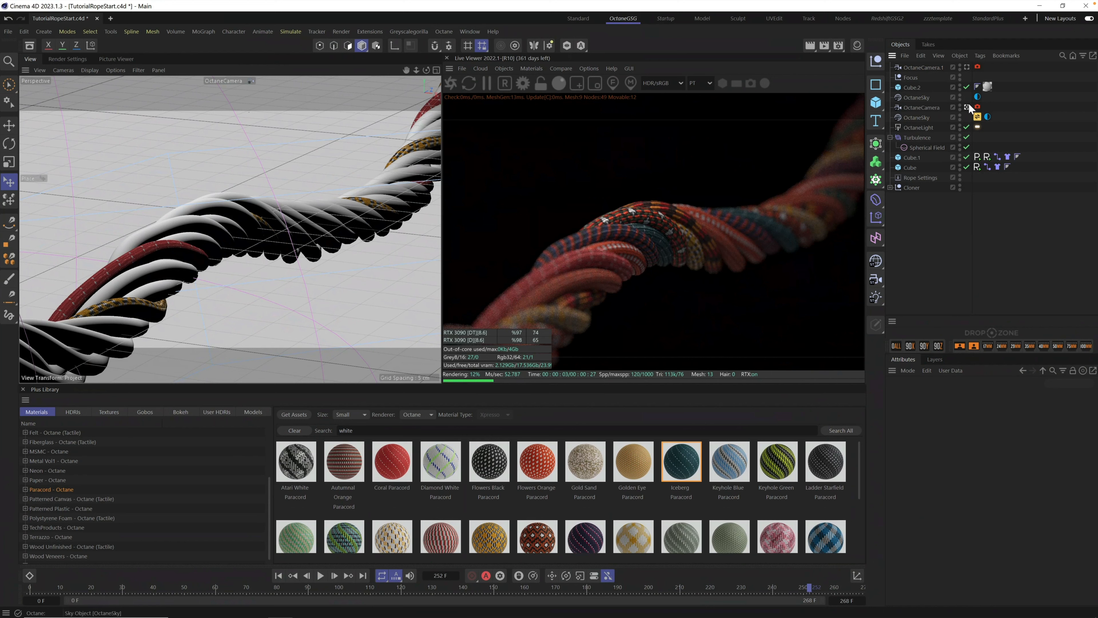
pyautogui.click(978, 127)
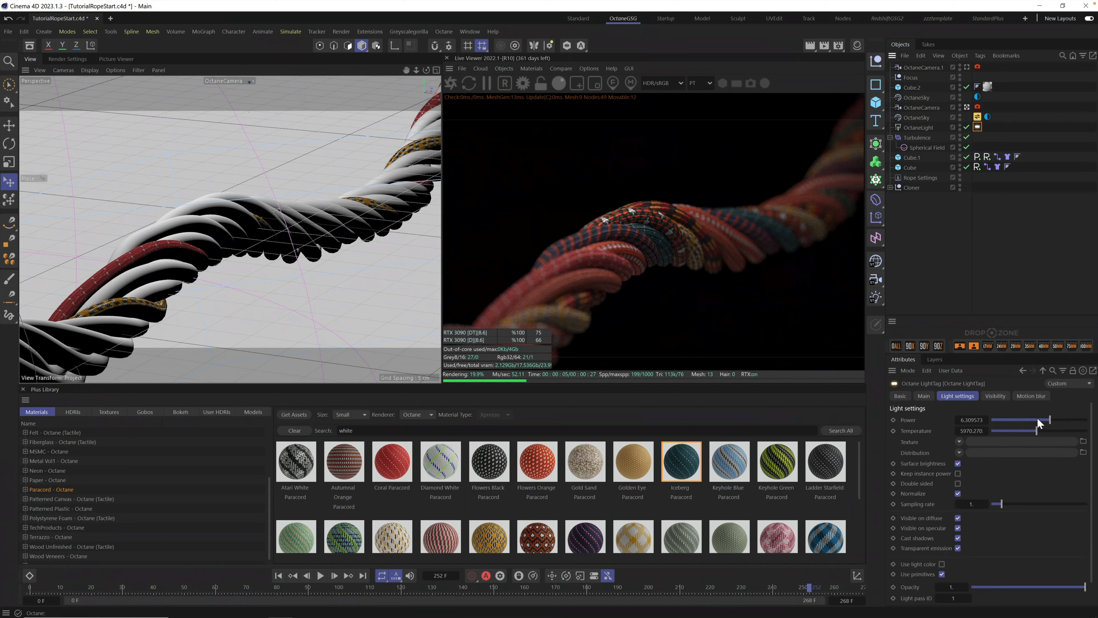
pyautogui.moveTo(1052, 418); pyautogui.dragTo(1051, 420)
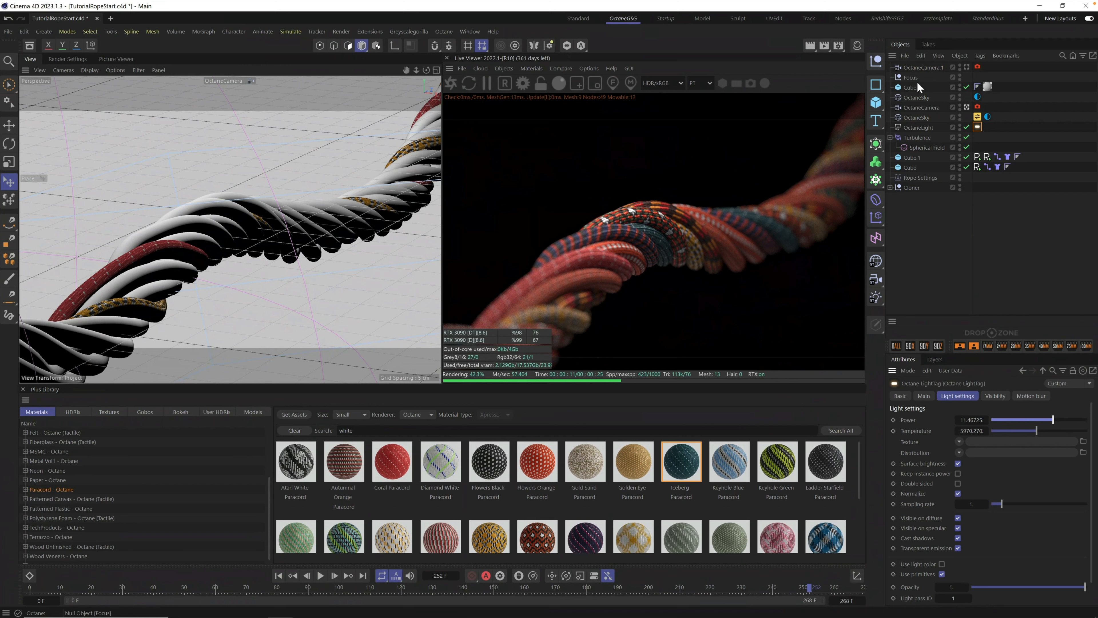
# Replace the image texture of the OctaneSky set as visible environment with an RgbSpectrum texture.
pyautogui.click(918, 97)
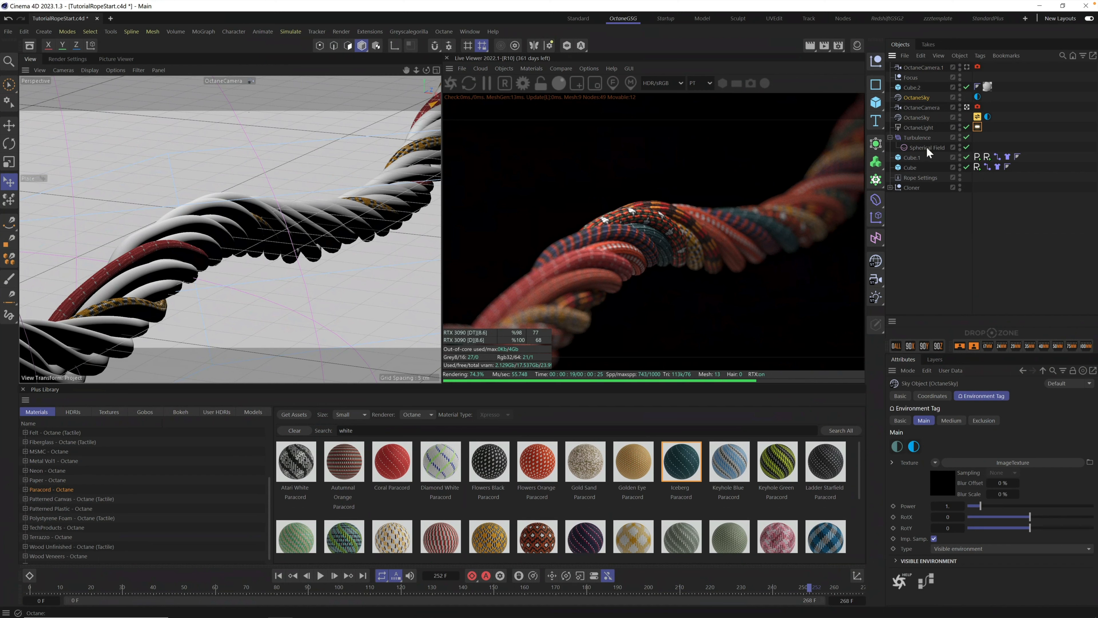
pyautogui.click(920, 117)
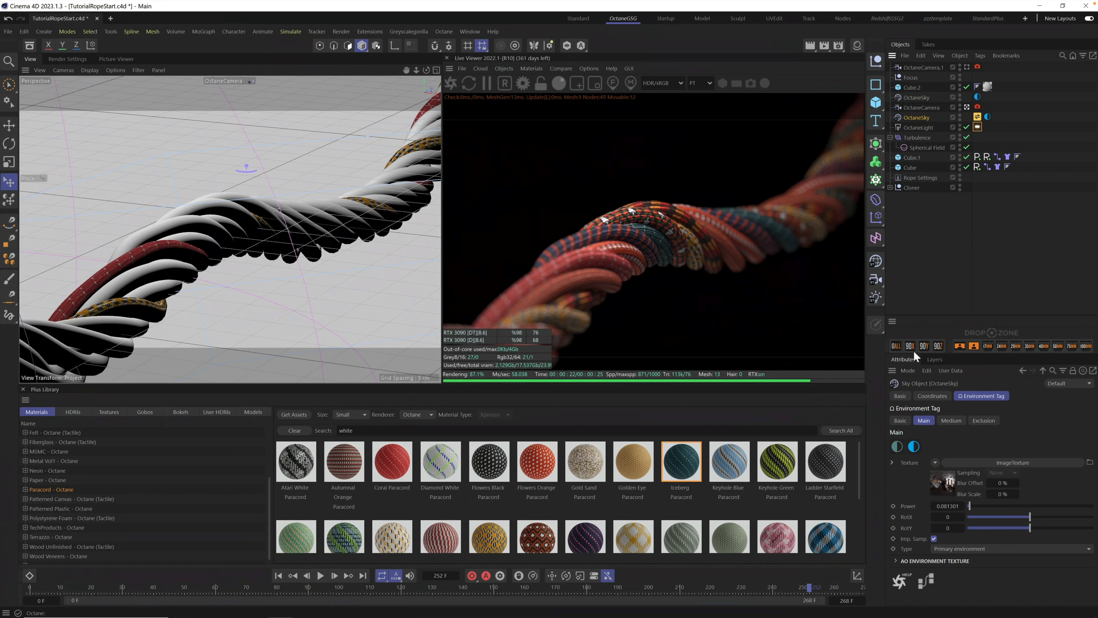
pyautogui.click(917, 97)
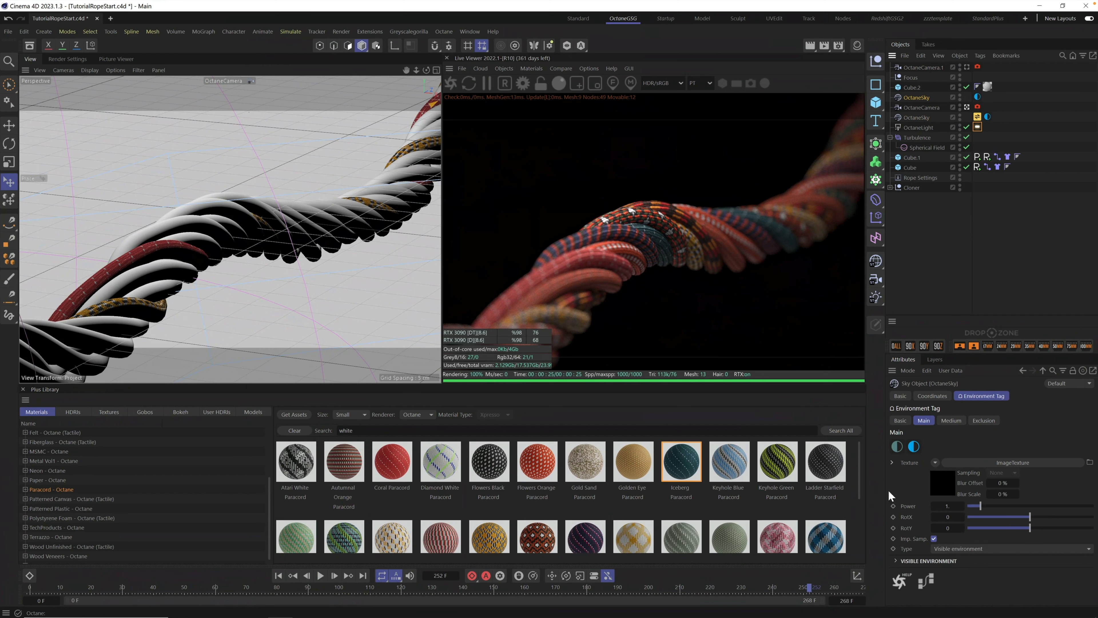
pyautogui.click(935, 463)
pyautogui.moveTo(962, 370)
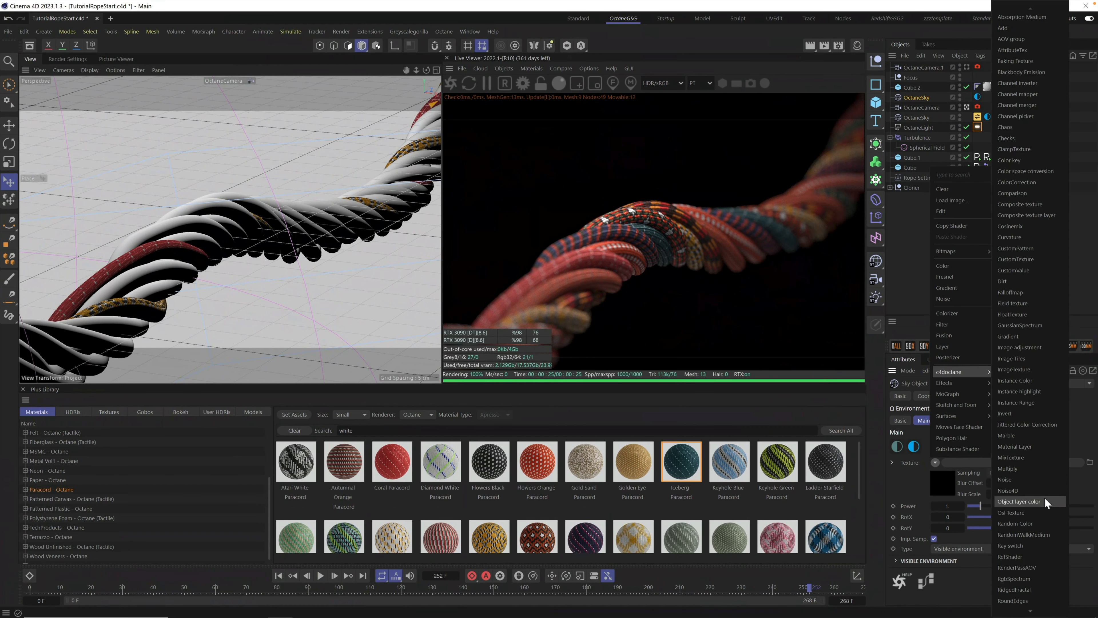
pyautogui.moveTo(1038, 616)
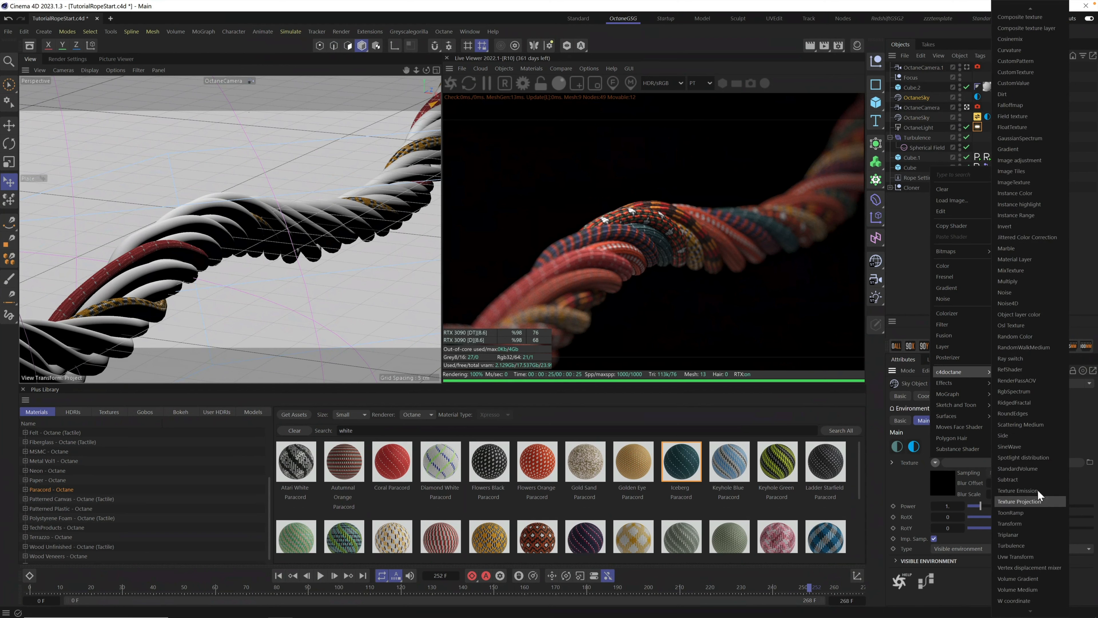
pyautogui.click(1027, 392)
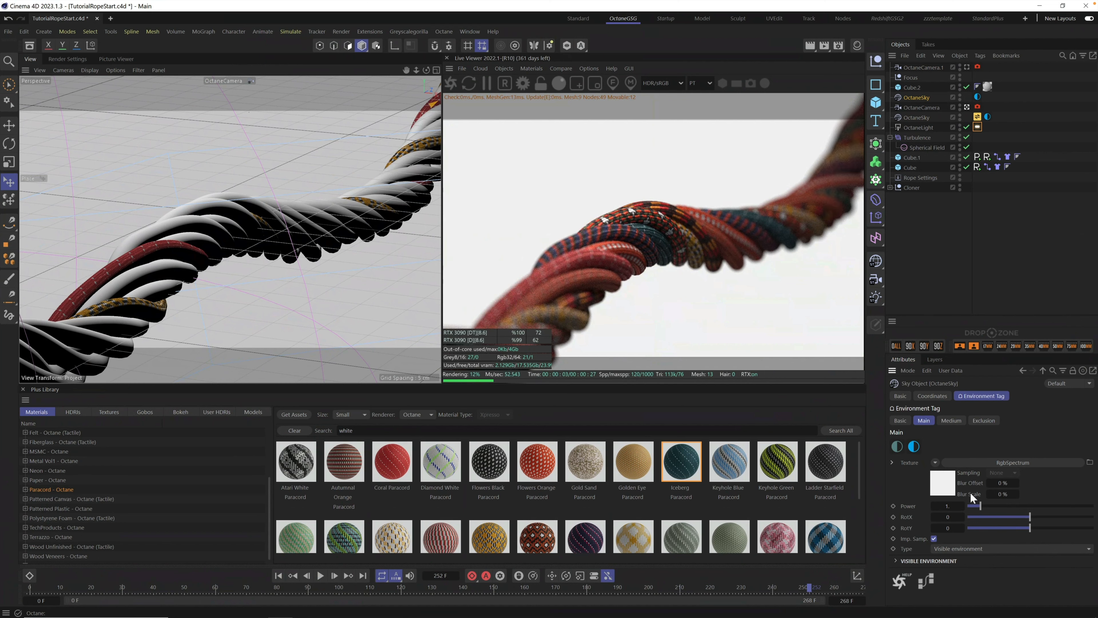
# Sample a green from the render for the RgbSpectrum background colour and lighten it to pale green, RGB 206, 218, 184.
pyautogui.click(984, 461)
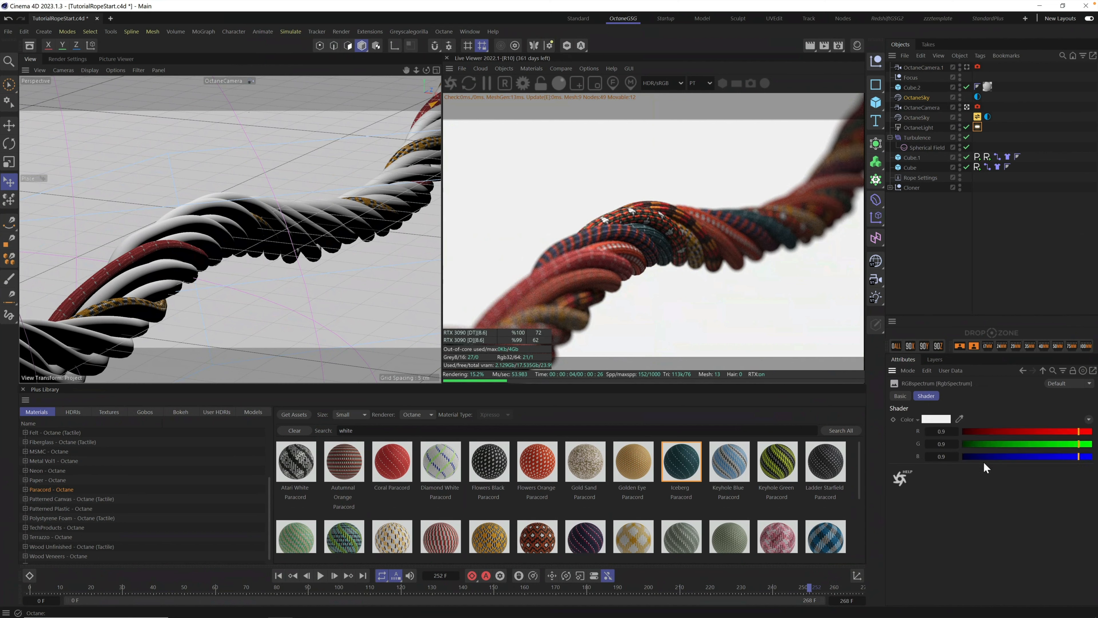
pyautogui.click(960, 420)
pyautogui.click(669, 223)
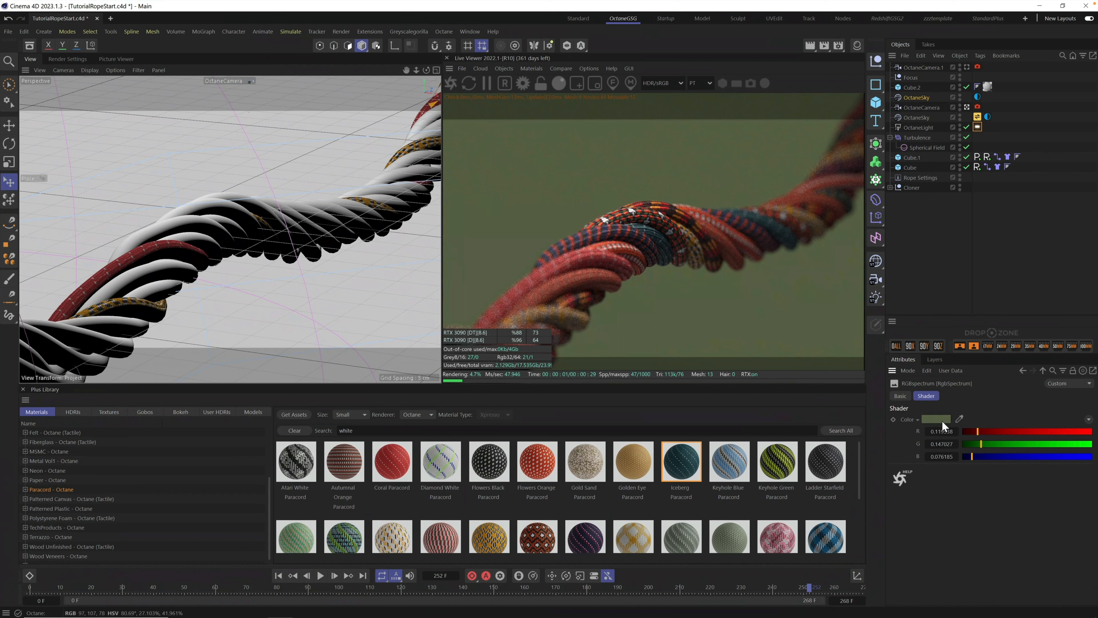
pyautogui.click(942, 420)
pyautogui.moveTo(855, 507); pyautogui.dragTo(847, 480)
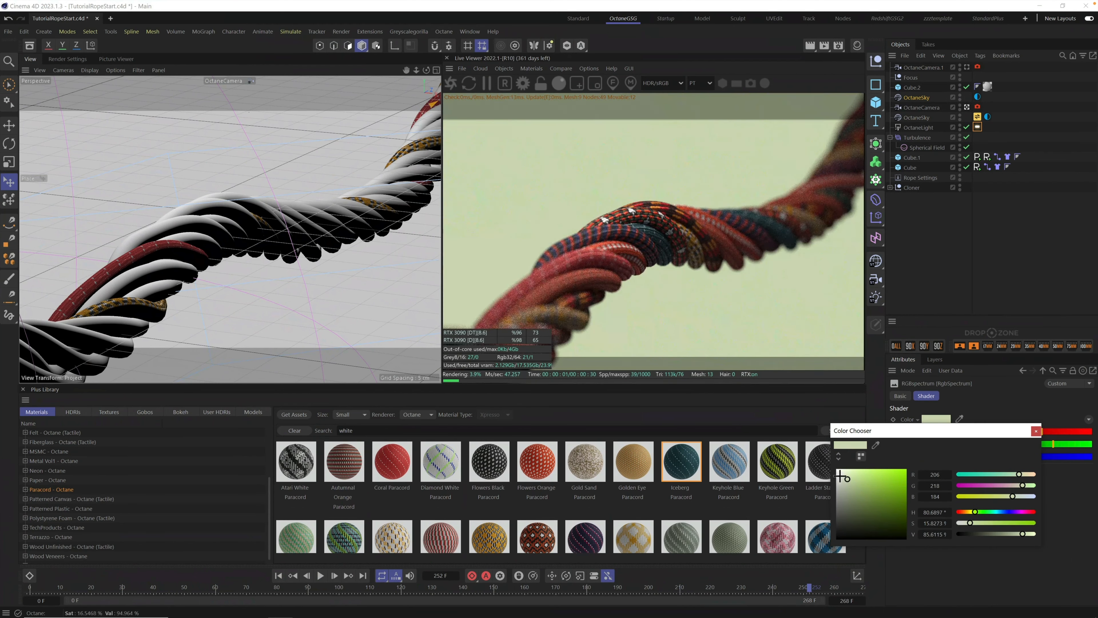
pyautogui.click(1036, 431)
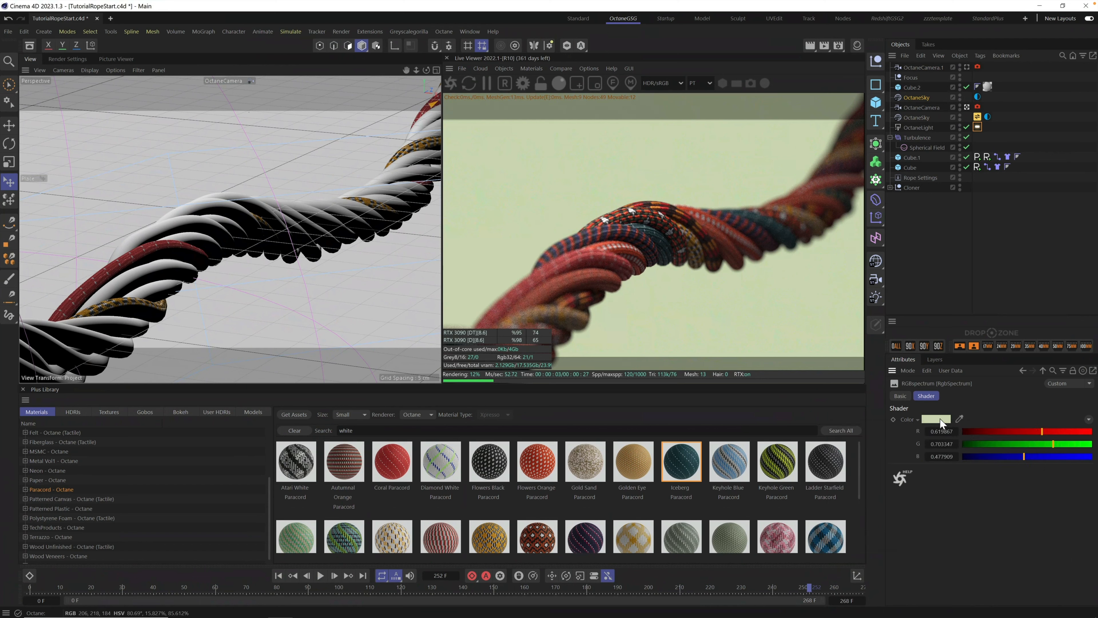
# Try dark grey, bright green, red and pale pink background colours, then settle on near-black with RGB 19, 19, 19.
pyautogui.click(939, 418)
pyautogui.moveTo(854, 476); pyautogui.dragTo(836, 535)
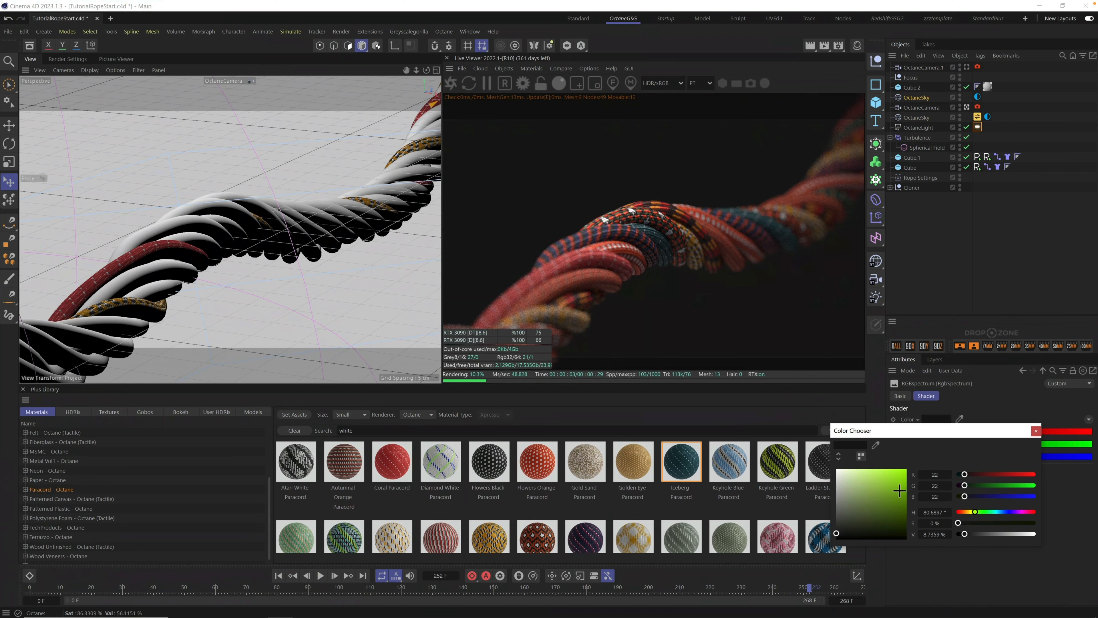
pyautogui.click(901, 481)
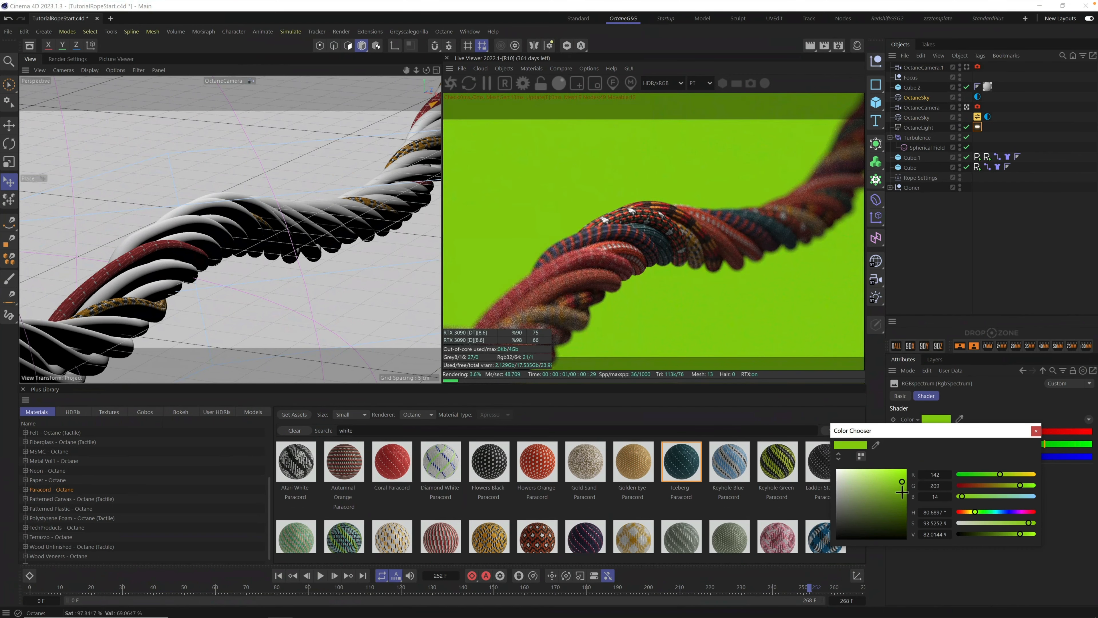
pyautogui.moveTo(967, 486); pyautogui.dragTo(964, 487)
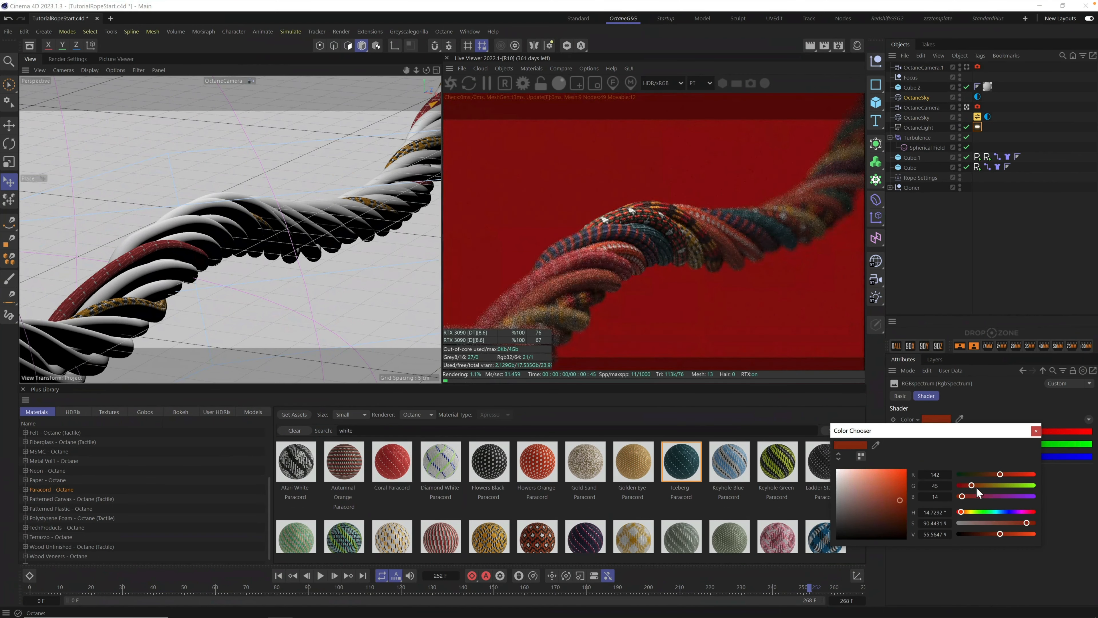
pyautogui.click(845, 478)
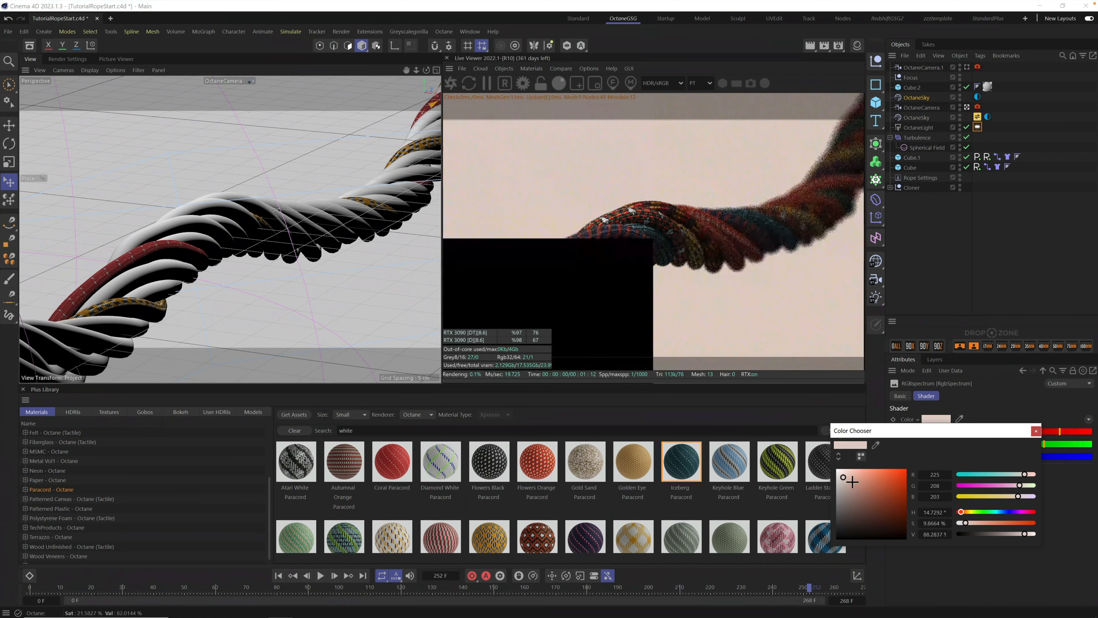
pyautogui.moveTo(846, 478)
pyautogui.mouseDown()
pyautogui.moveTo(853, 488)
pyautogui.moveTo(846, 478)
pyautogui.mouseUp()
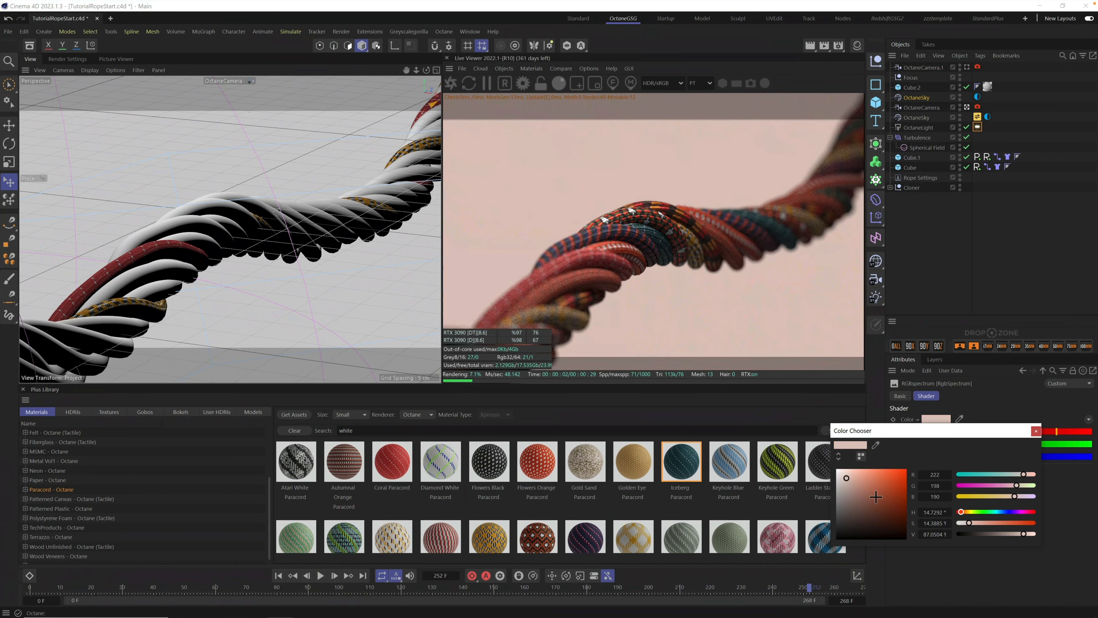
pyautogui.moveTo(844, 512); pyautogui.dragTo(832, 537)
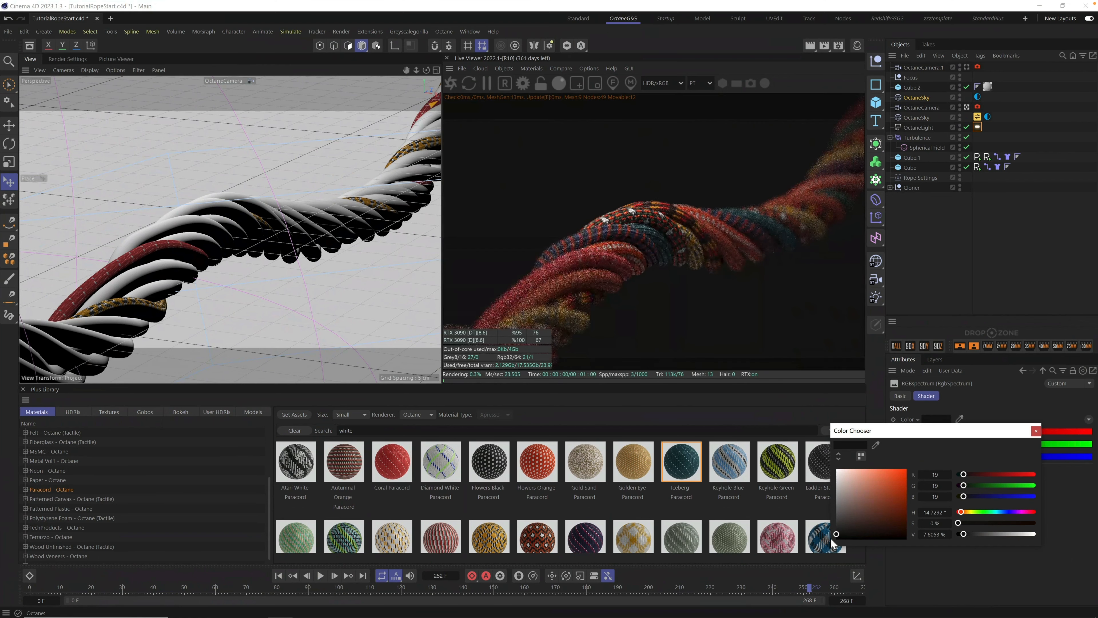
pyautogui.click(1036, 431)
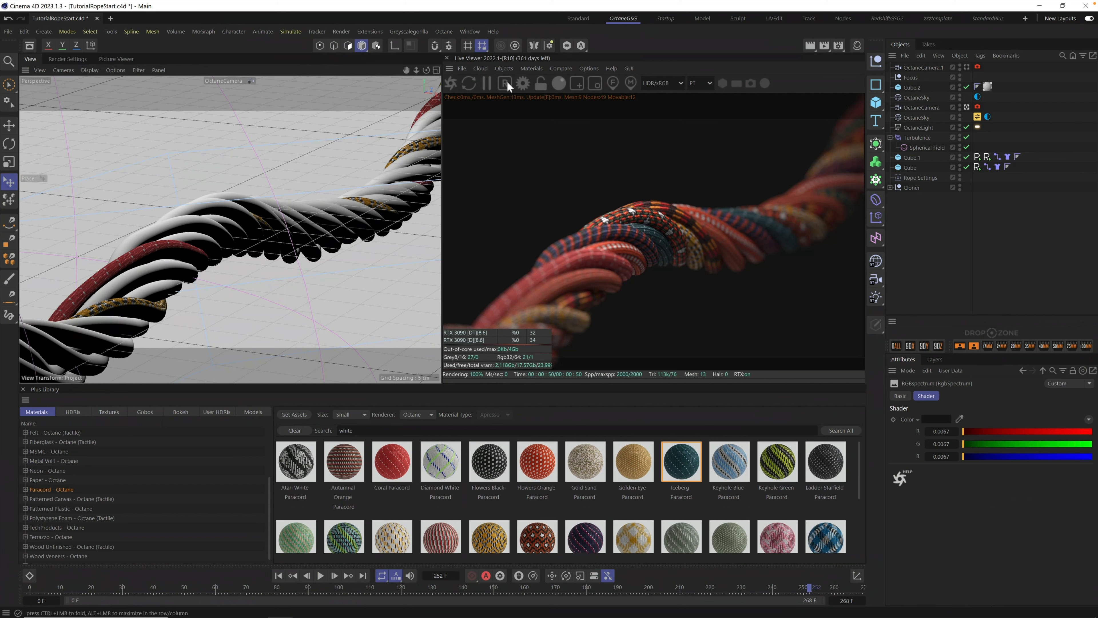
# Set the camera imager's OCIO view to ACES: sRGB in the Octane settings and switch the Live Viewer's colour space to OCIO:<sRGB>.
pyautogui.click(523, 83)
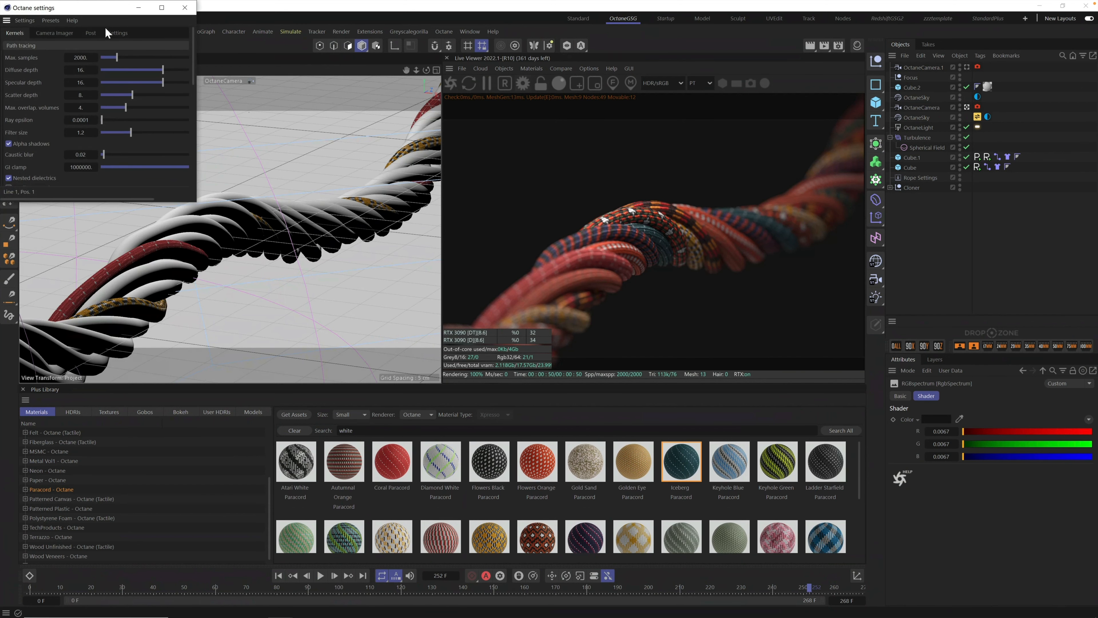
pyautogui.click(59, 34)
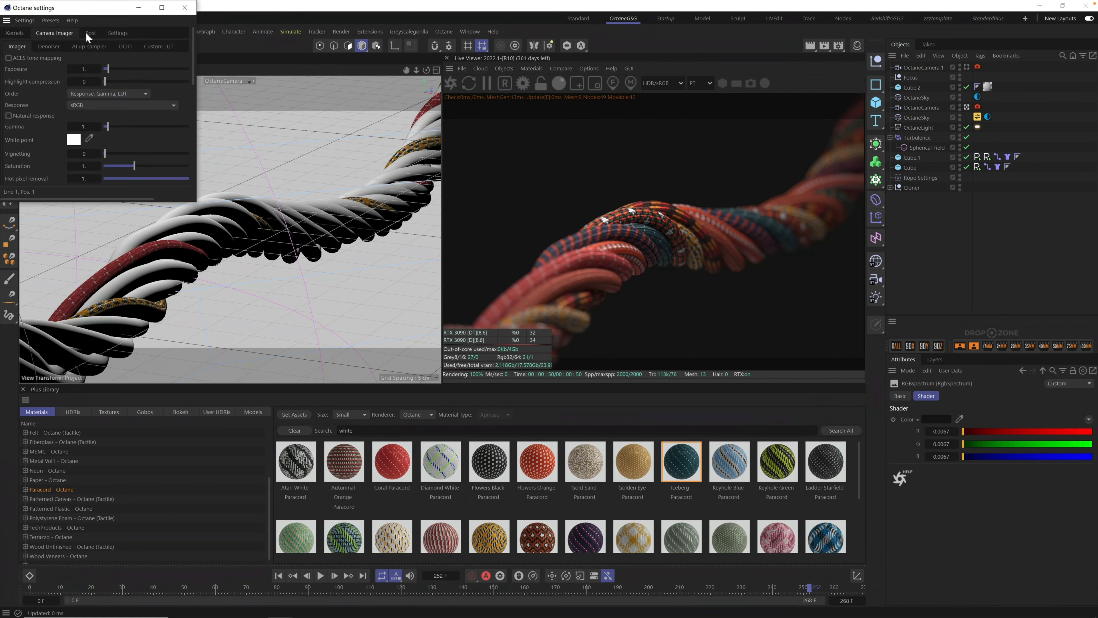
pyautogui.click(125, 47)
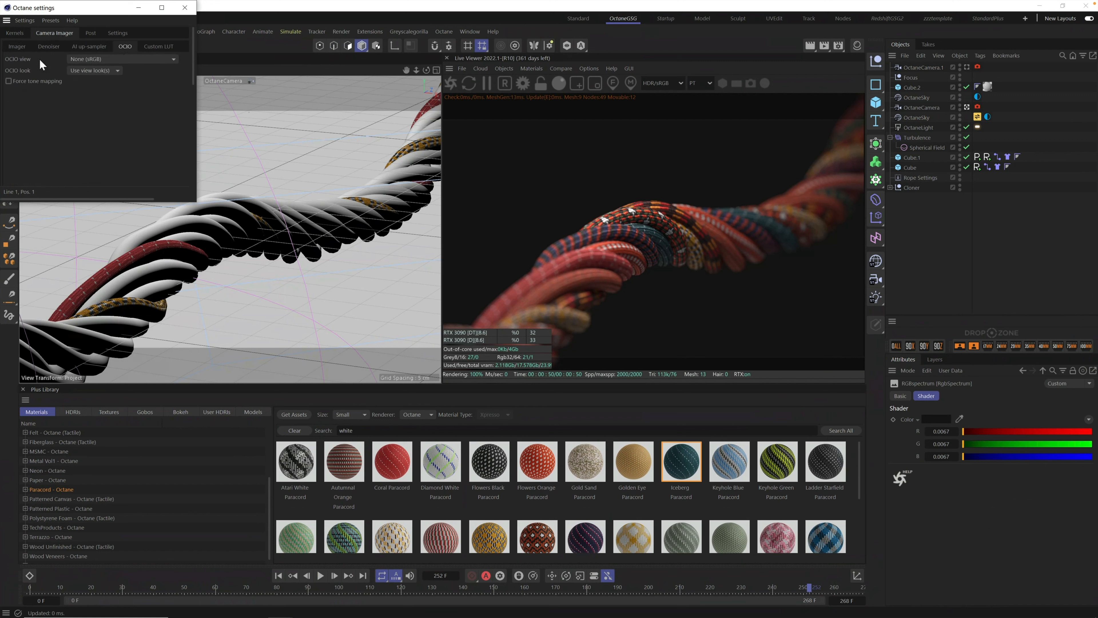
pyautogui.click(93, 57)
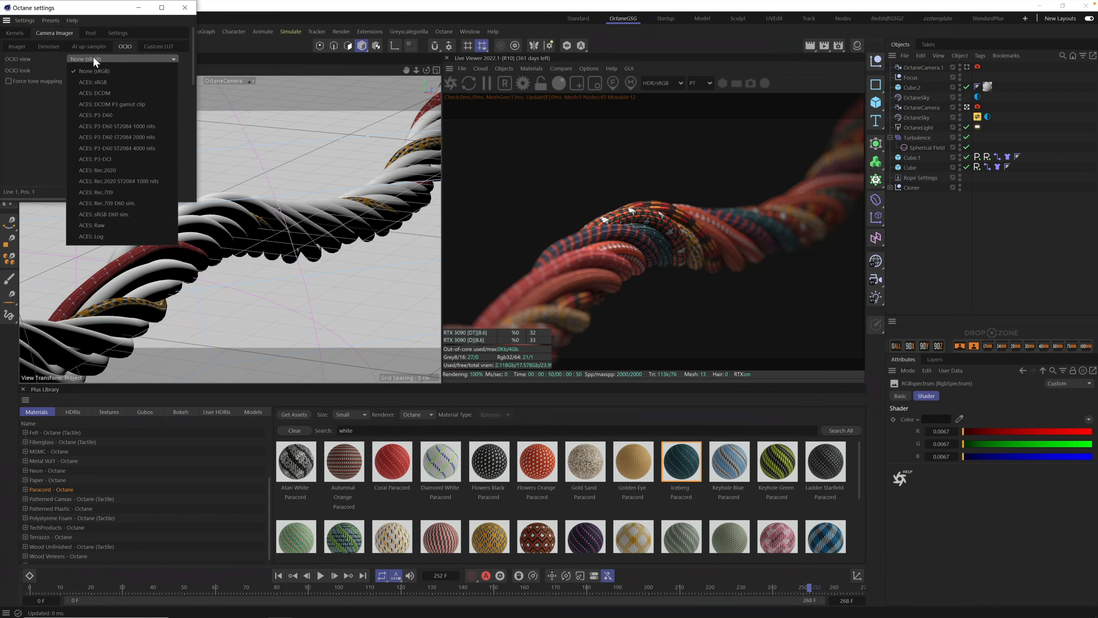
pyautogui.click(104, 86)
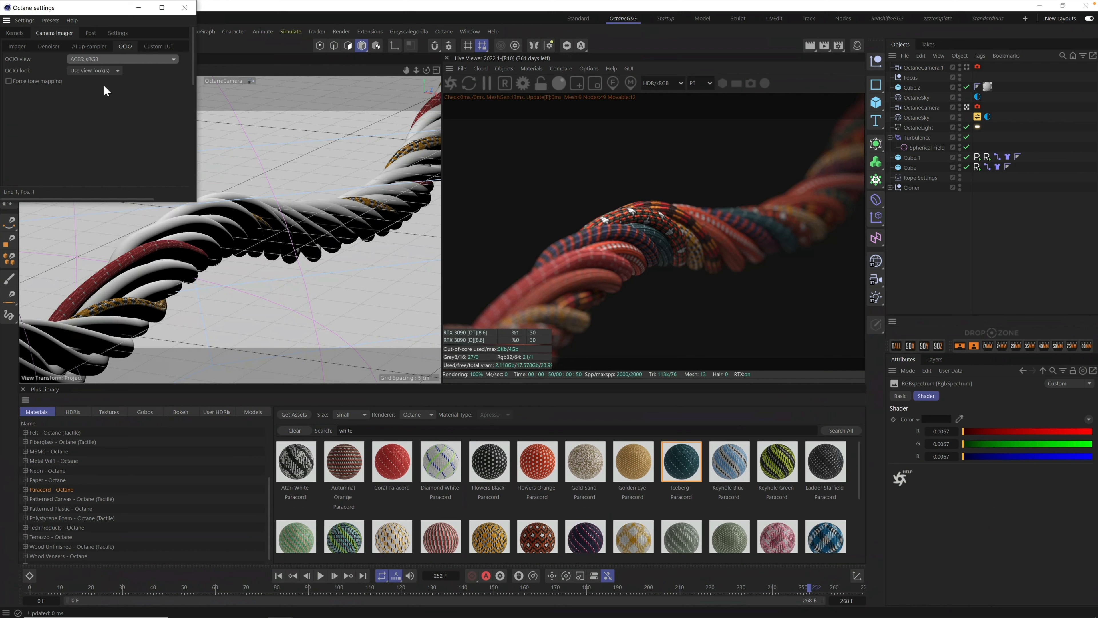
pyautogui.click(185, 8)
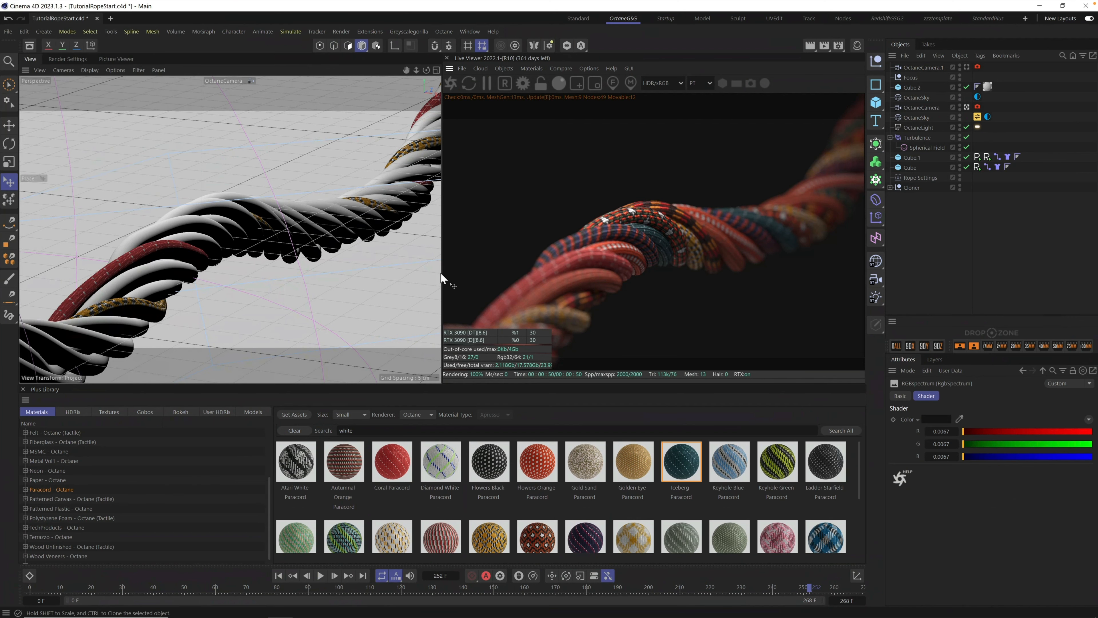
pyautogui.click(670, 84)
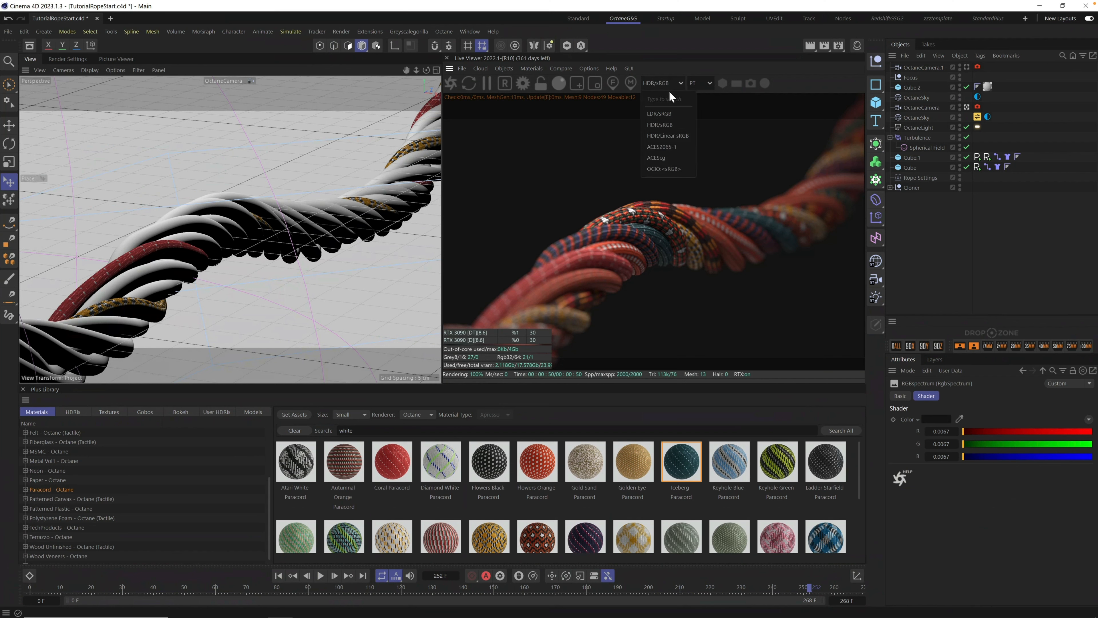
pyautogui.click(676, 168)
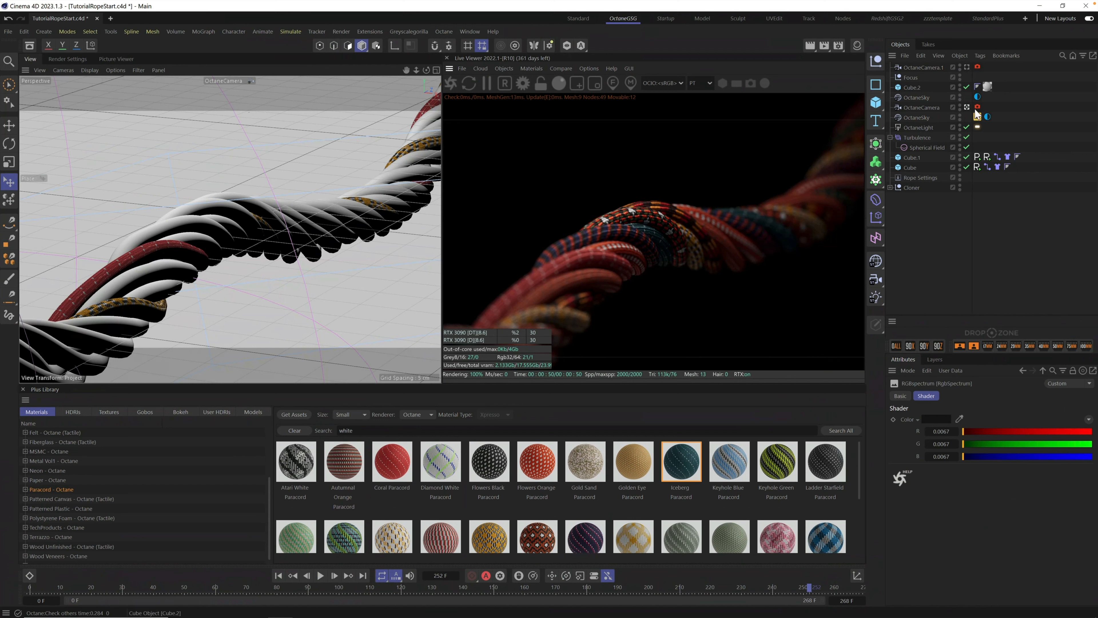
# Raise the OctaneLight's power to about 20.84 and reframe the camera closer on the twisted middle of the rope.
pyautogui.click(978, 126)
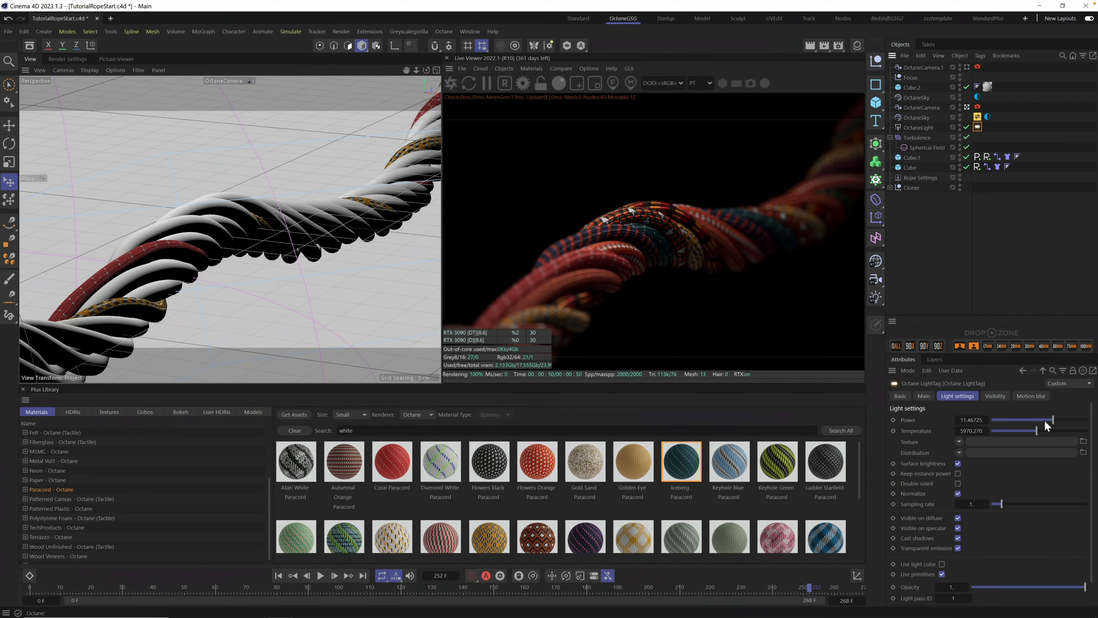
pyautogui.moveTo(1052, 418); pyautogui.dragTo(1054, 420)
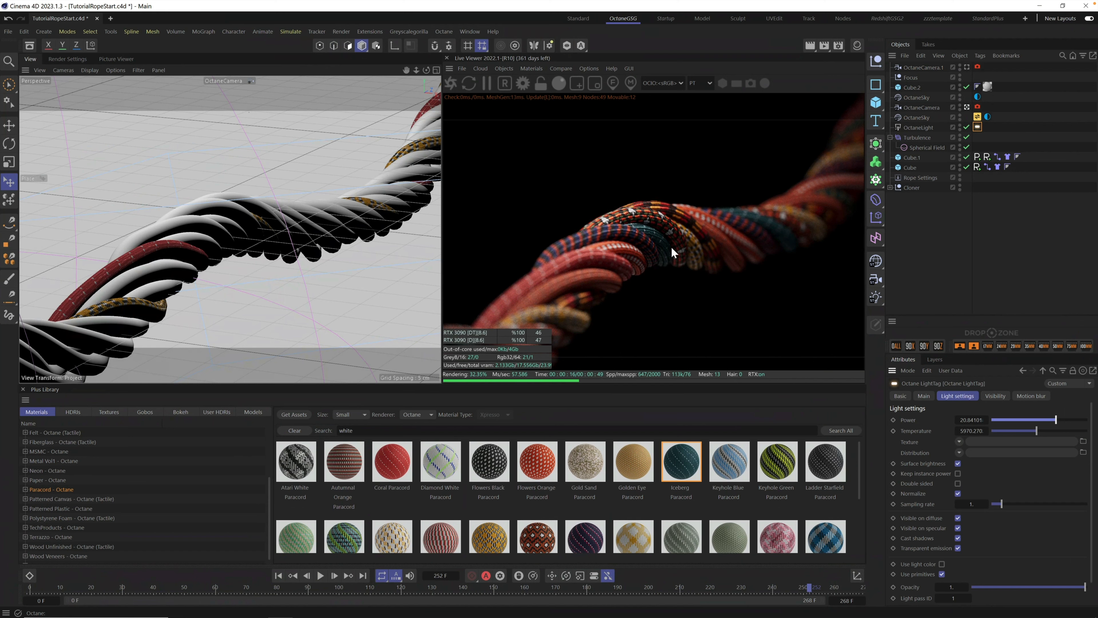
pyautogui.keyDown('alt'); pyautogui.moveTo(250, 225); pyautogui.dragTo(306, 218); pyautogui.keyUp('alt')
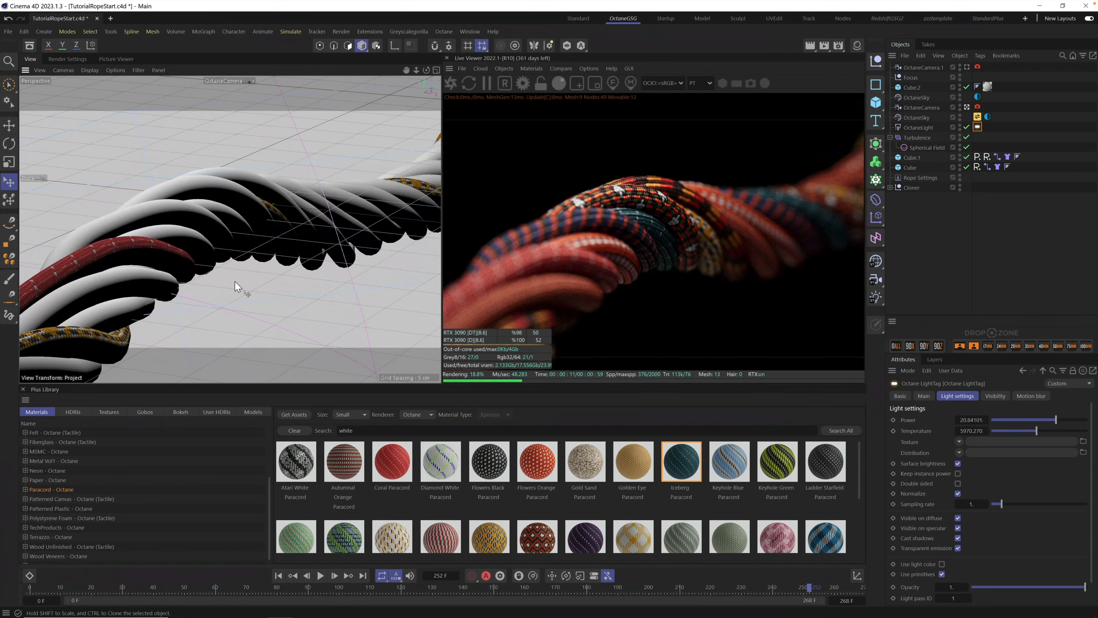
# Set the render output's frame range to All Frames and start rendering to the Picture Viewer, continuing without a save file.
pyautogui.click(68, 59)
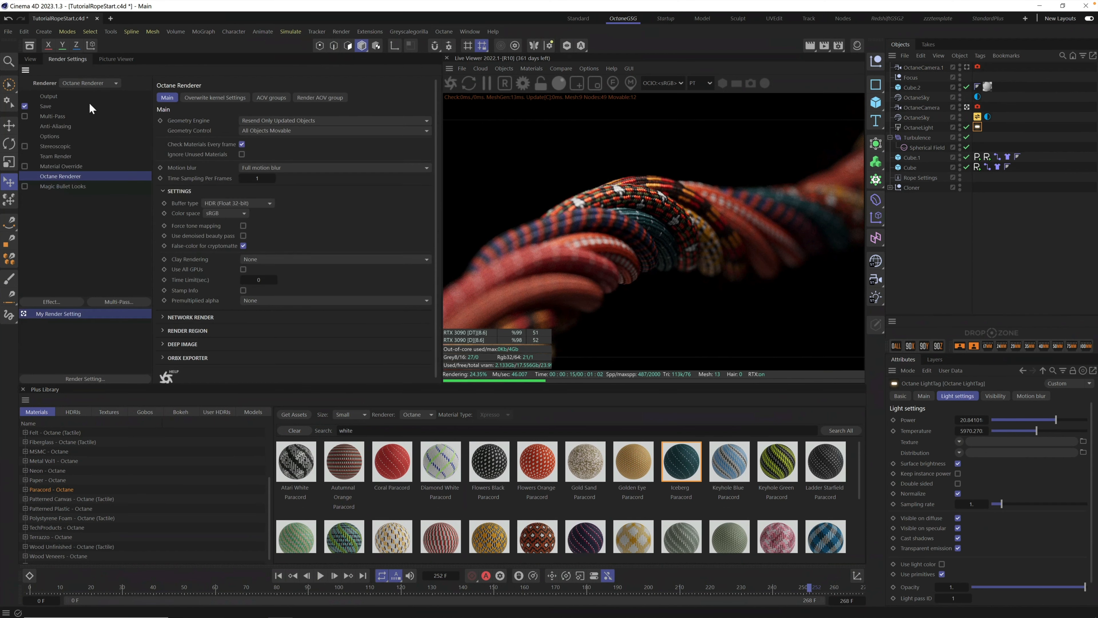
pyautogui.click(56, 96)
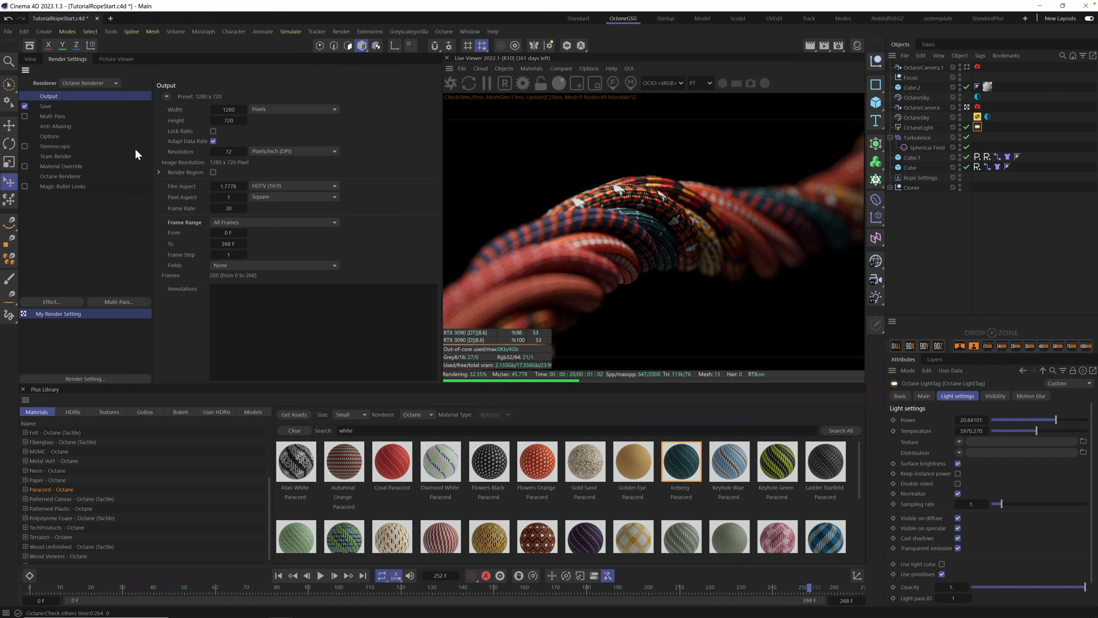
pyautogui.click(70, 105)
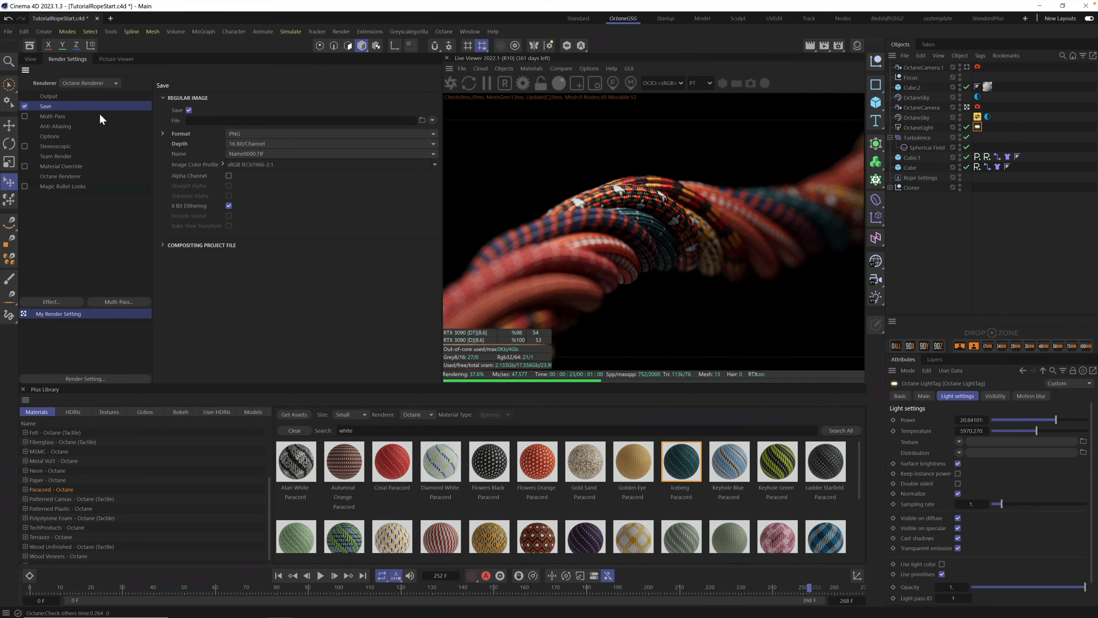
pyautogui.click(83, 96)
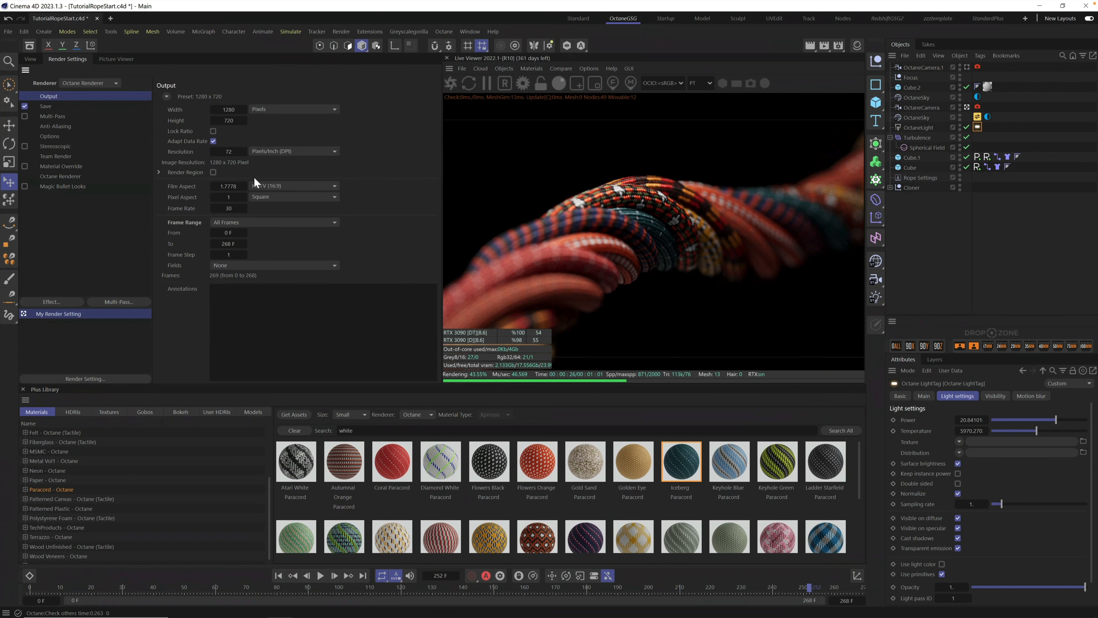
pyautogui.click(268, 222)
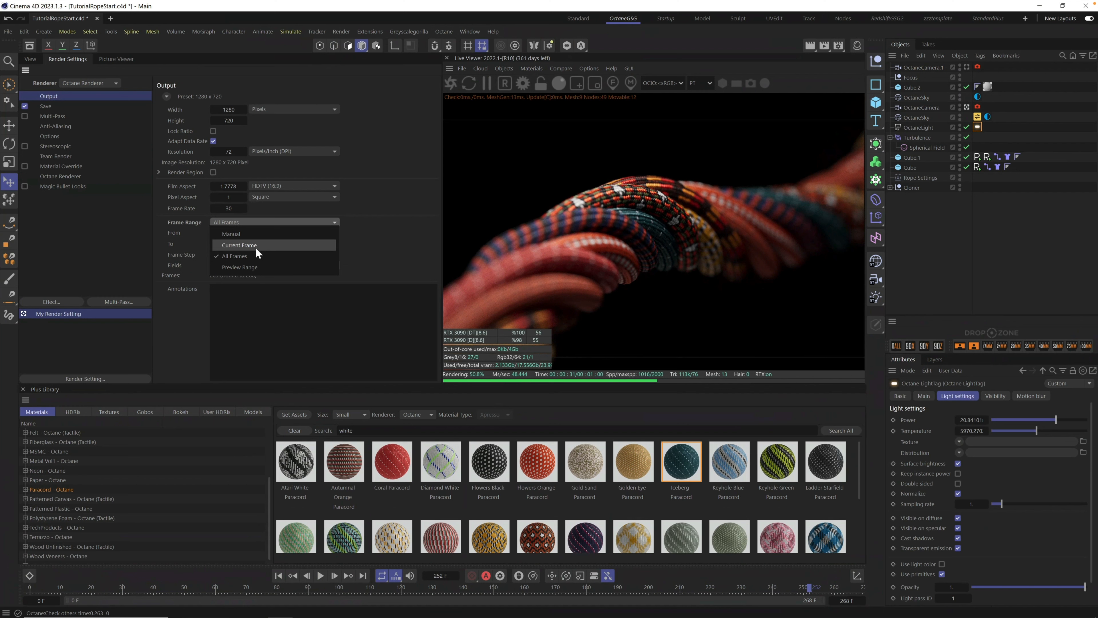
pyautogui.click(257, 256)
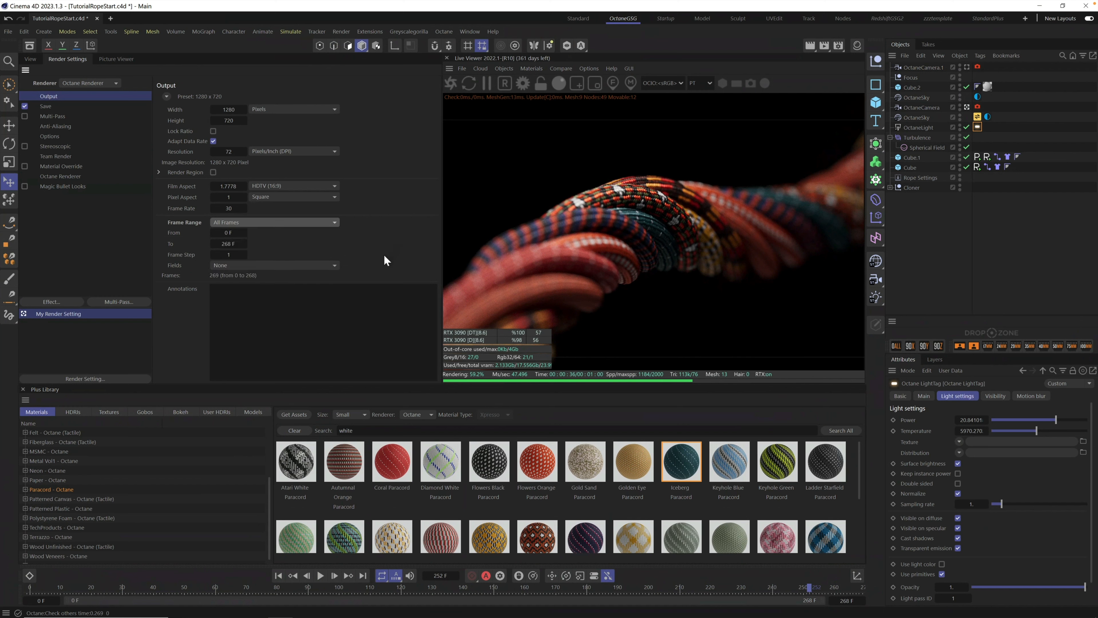
pyautogui.hotkey('shift', 'r')
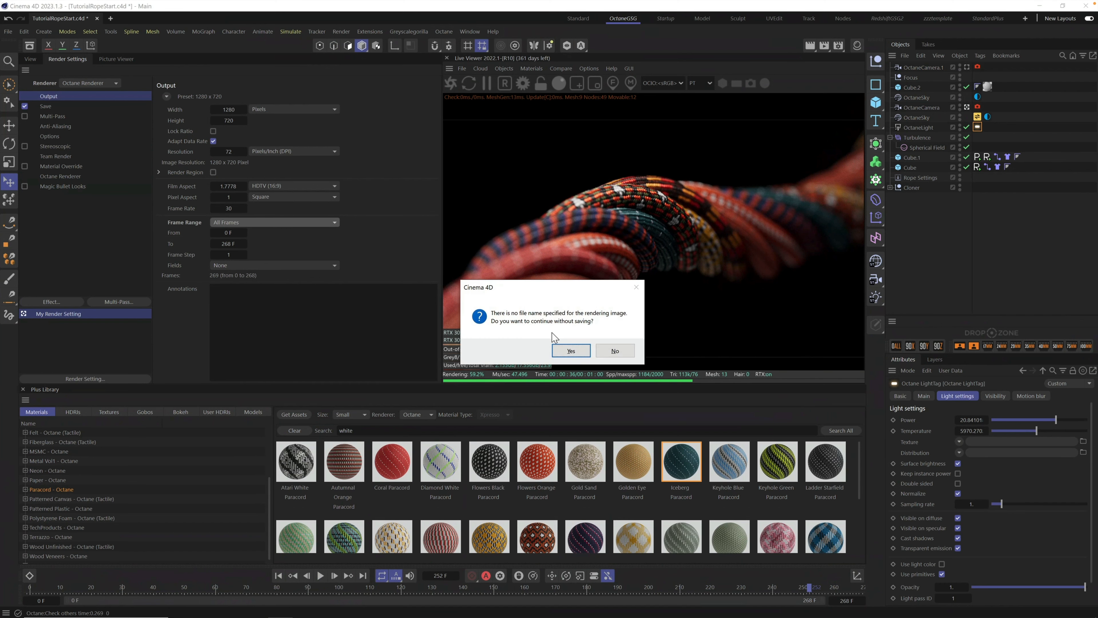
pyautogui.click(576, 351)
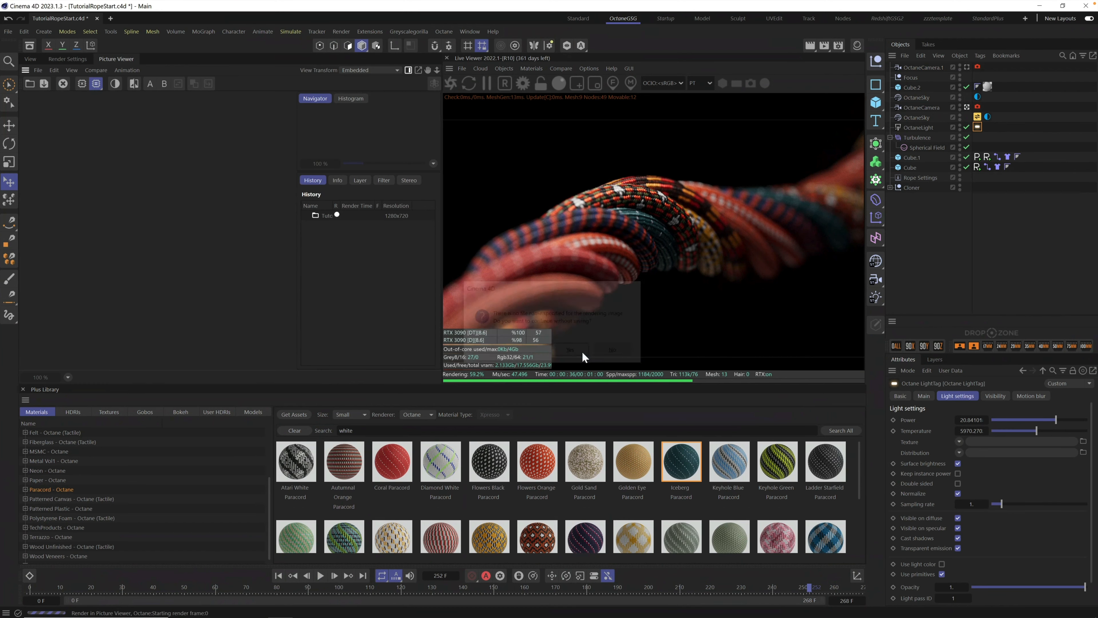